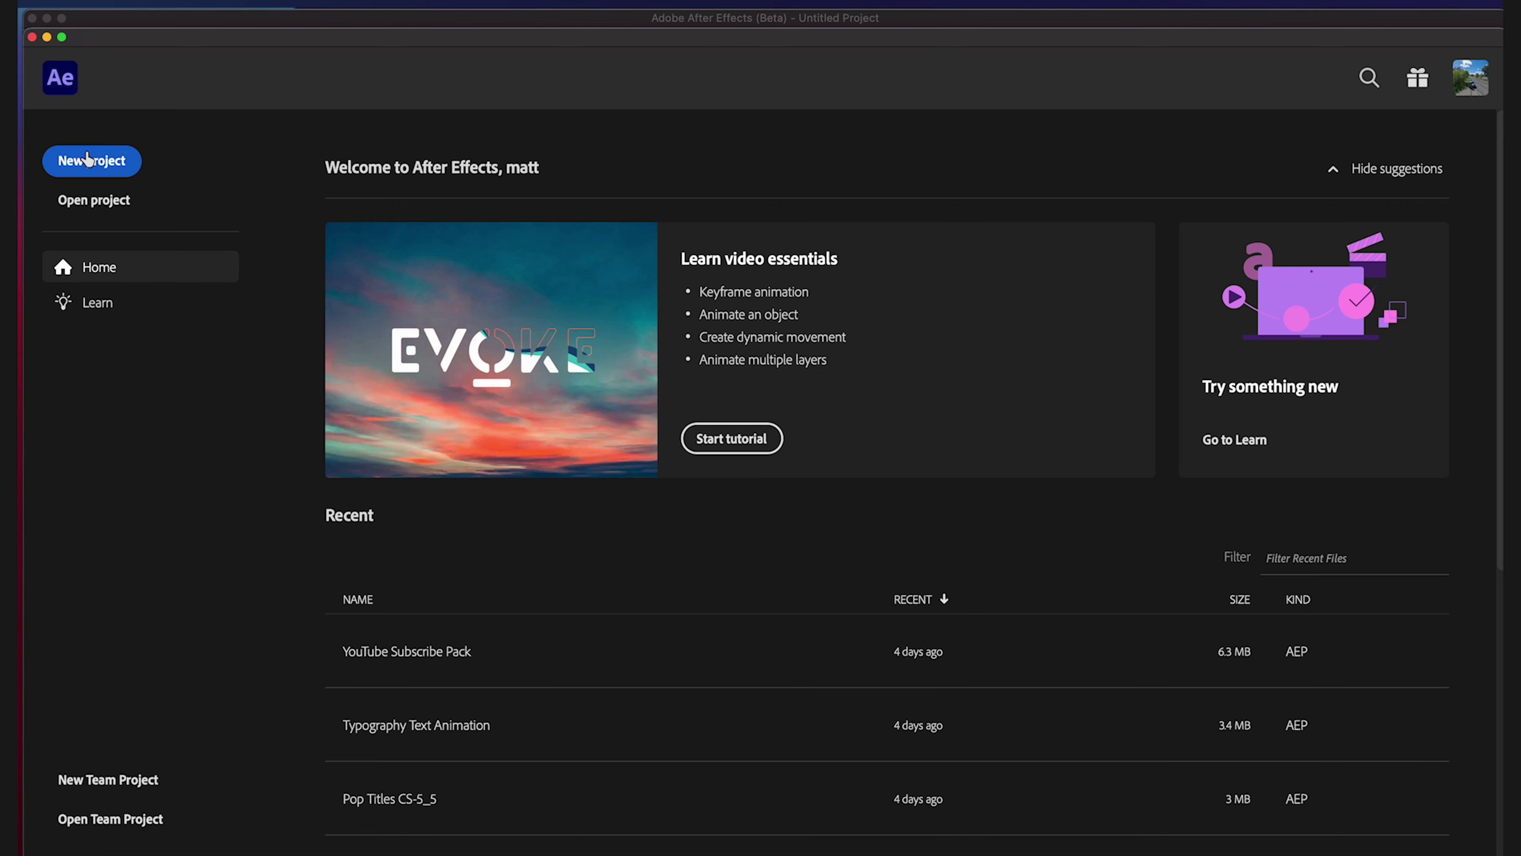
# - Create a new project with a UHD 4K 29.97 composition, then scrub to a later frame
pyautogui.click(88, 159)
pyautogui.click(222, 4)
pyautogui.click(386, 30)
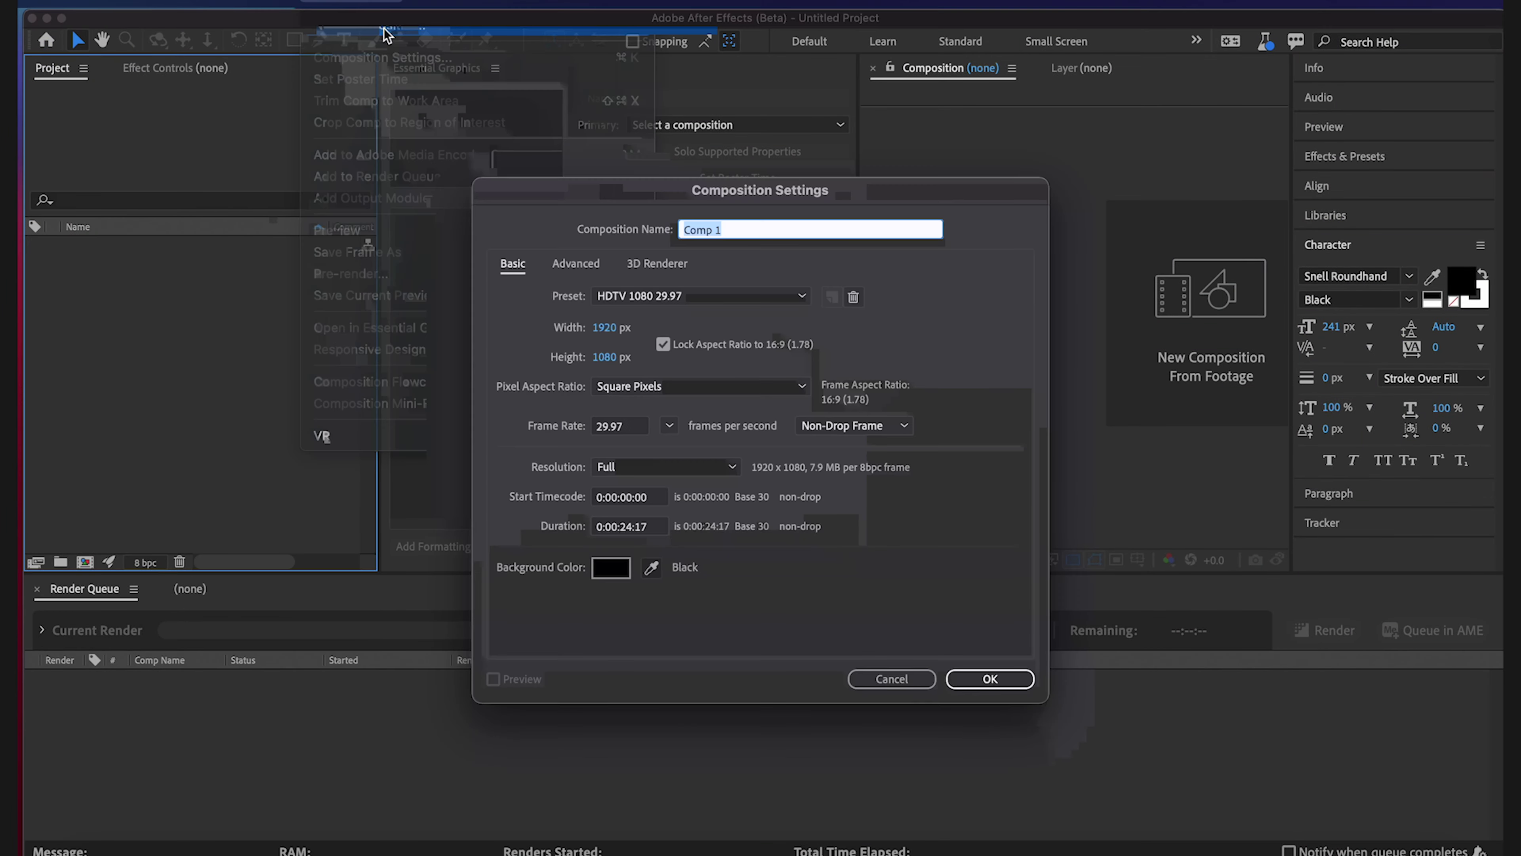
pyautogui.click(701, 295)
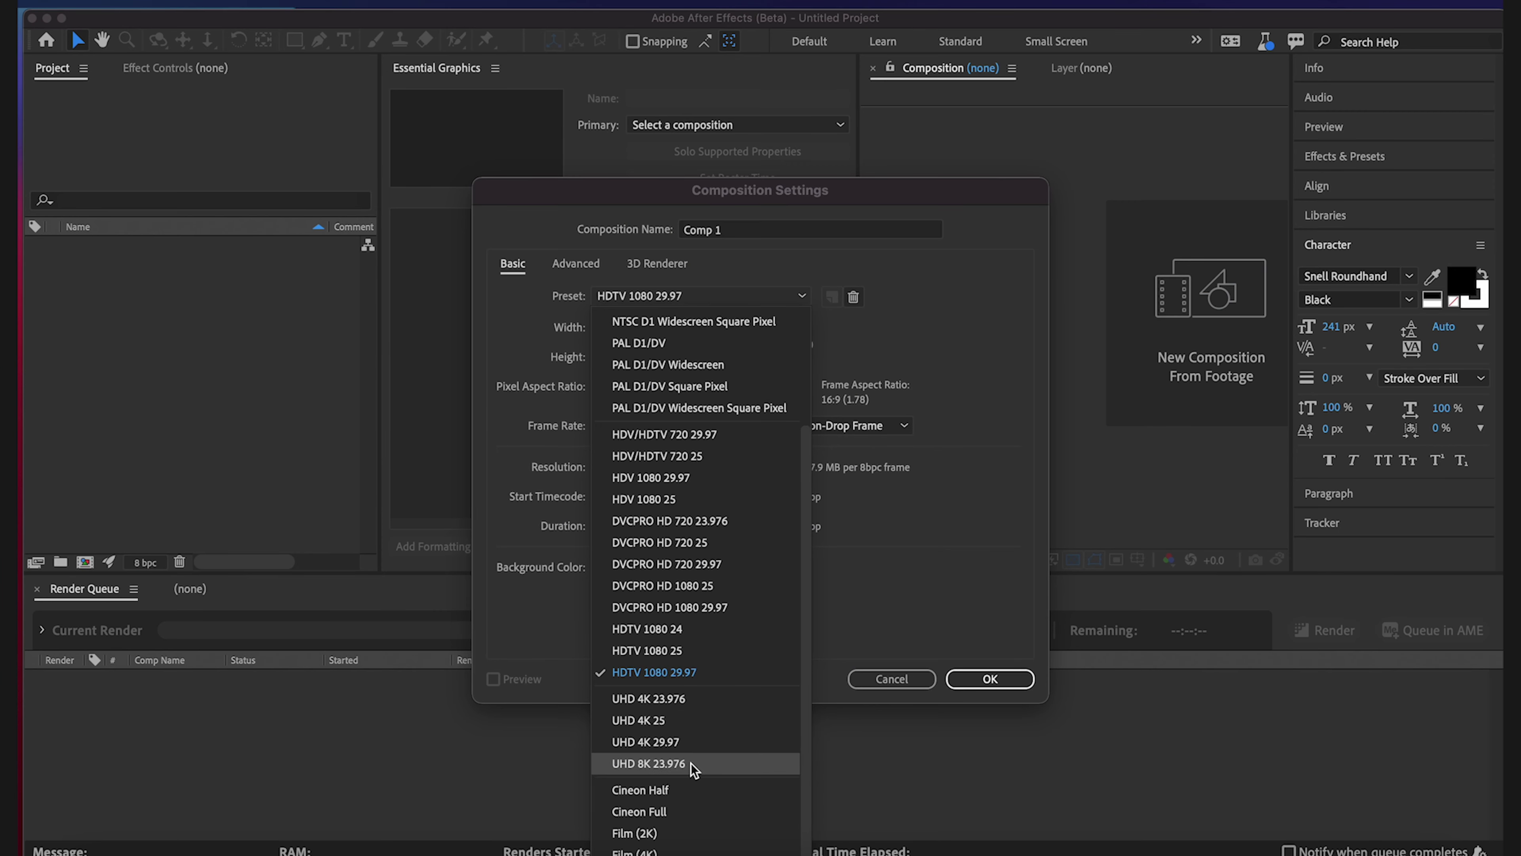
pyautogui.click(694, 743)
pyautogui.click(997, 674)
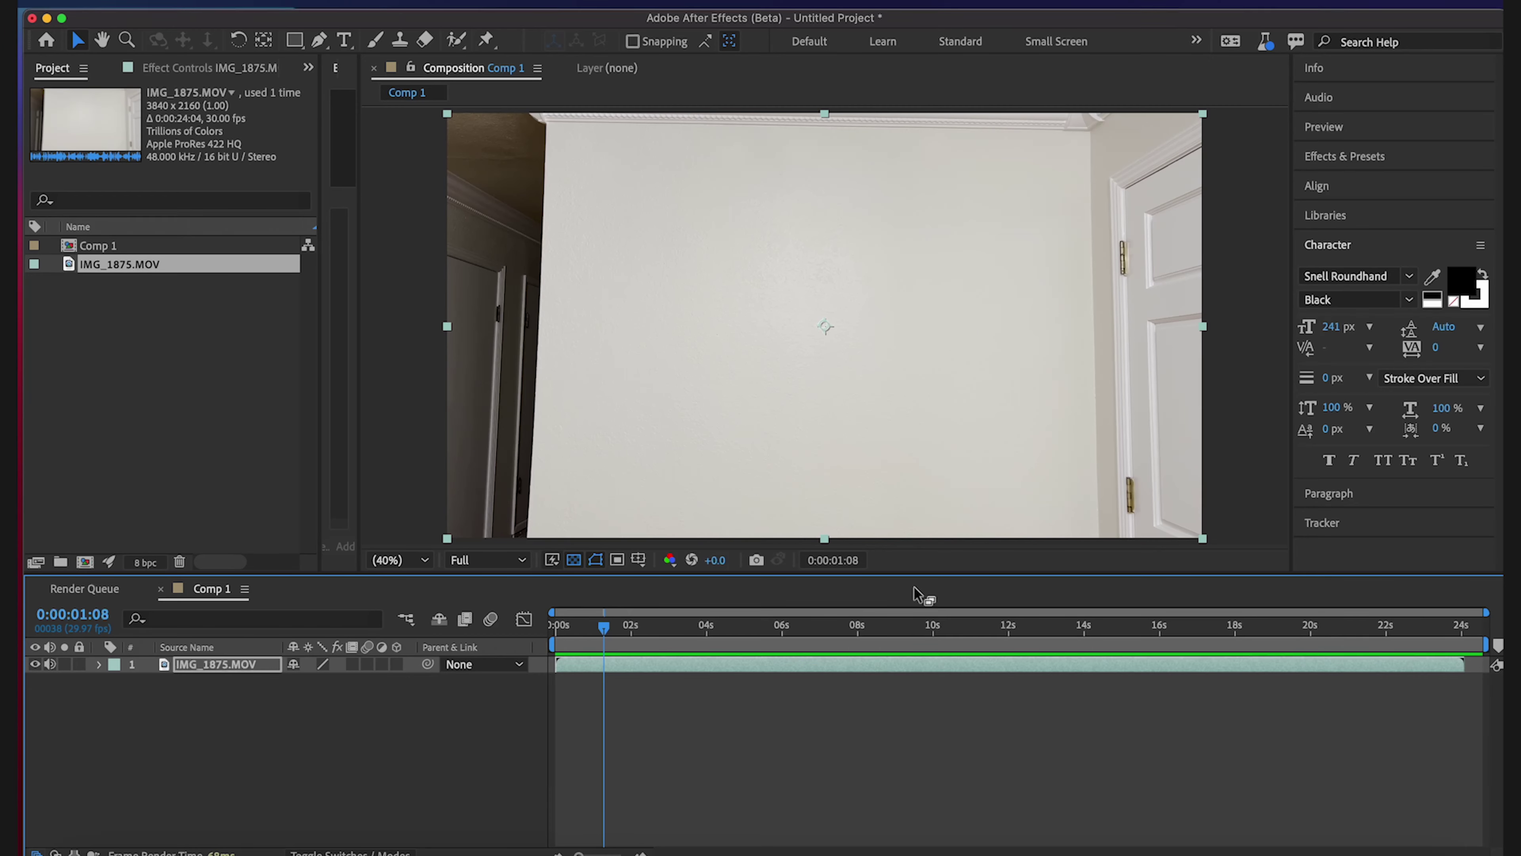
pyautogui.moveTo(628, 626); pyautogui.dragTo(747, 644)
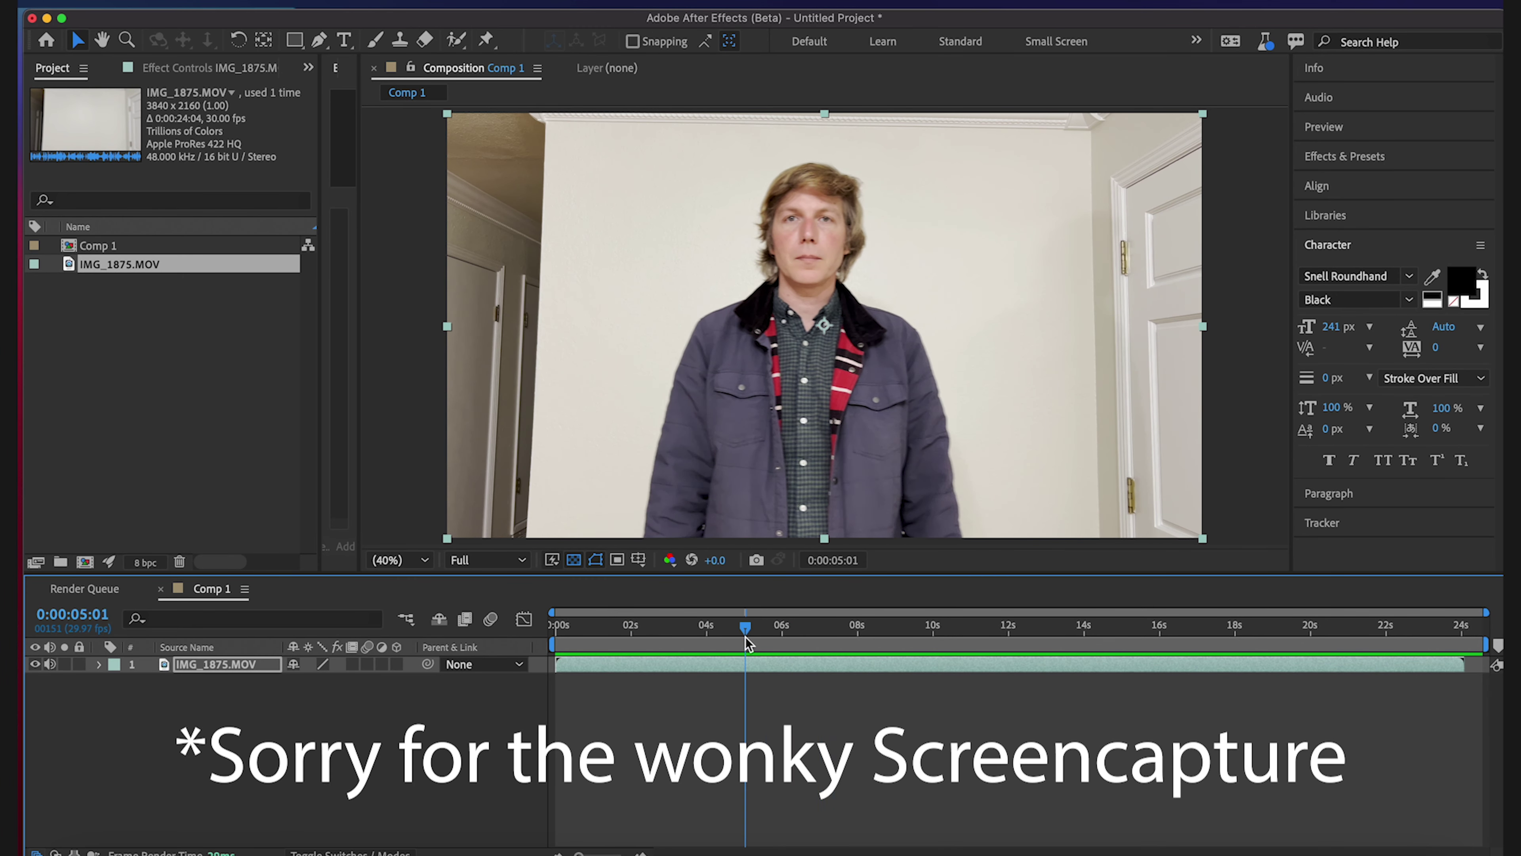
# - Scrub through and play back the IMG_1875.MOV clip to review the person
pyautogui.moveTo(745, 640); pyautogui.dragTo(661, 628)
pyautogui.press('space')
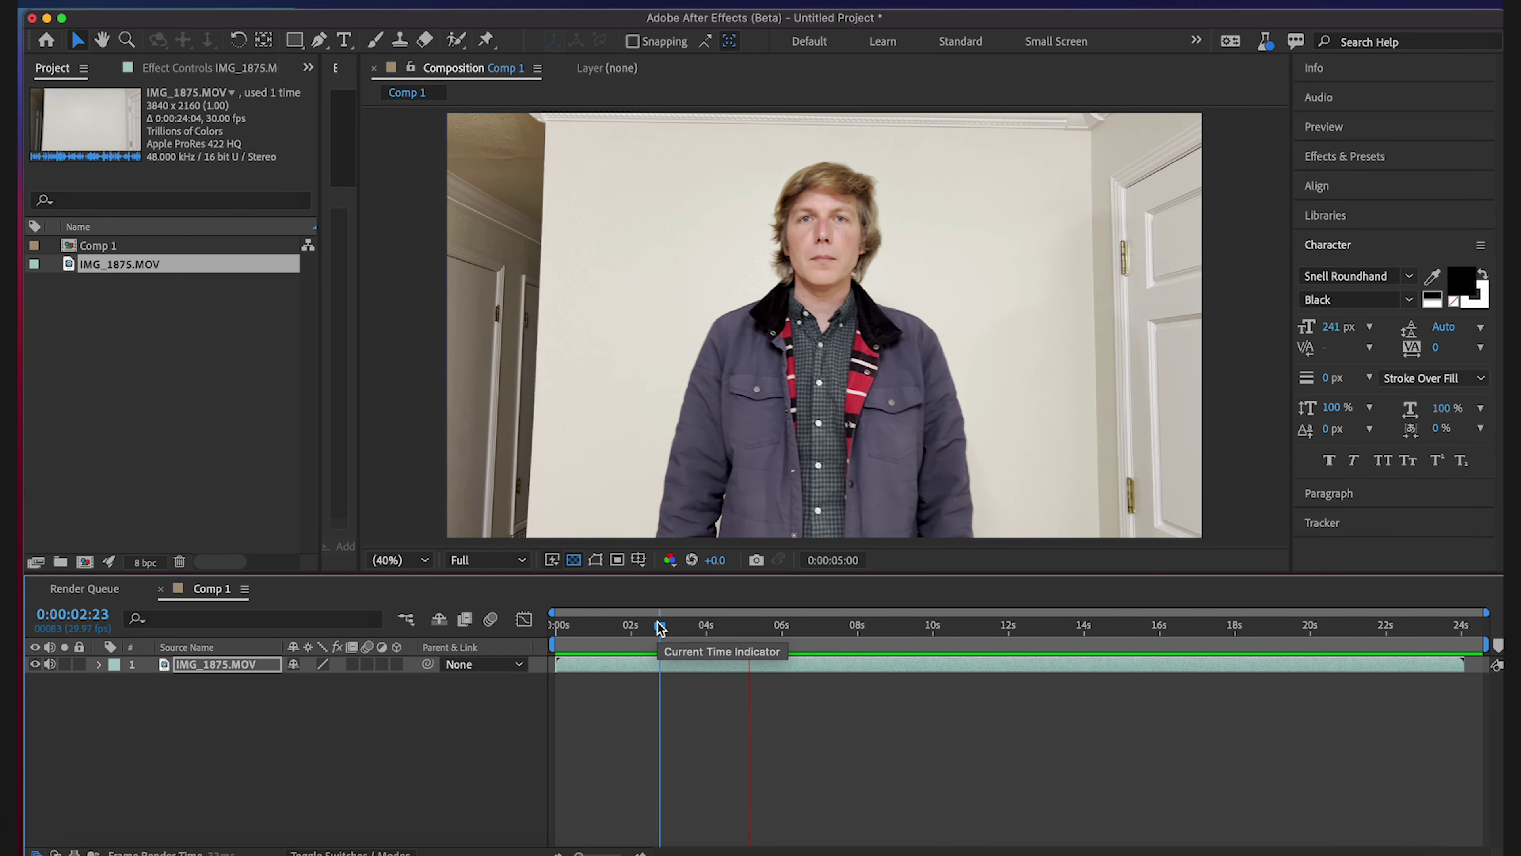
pyautogui.press('space')
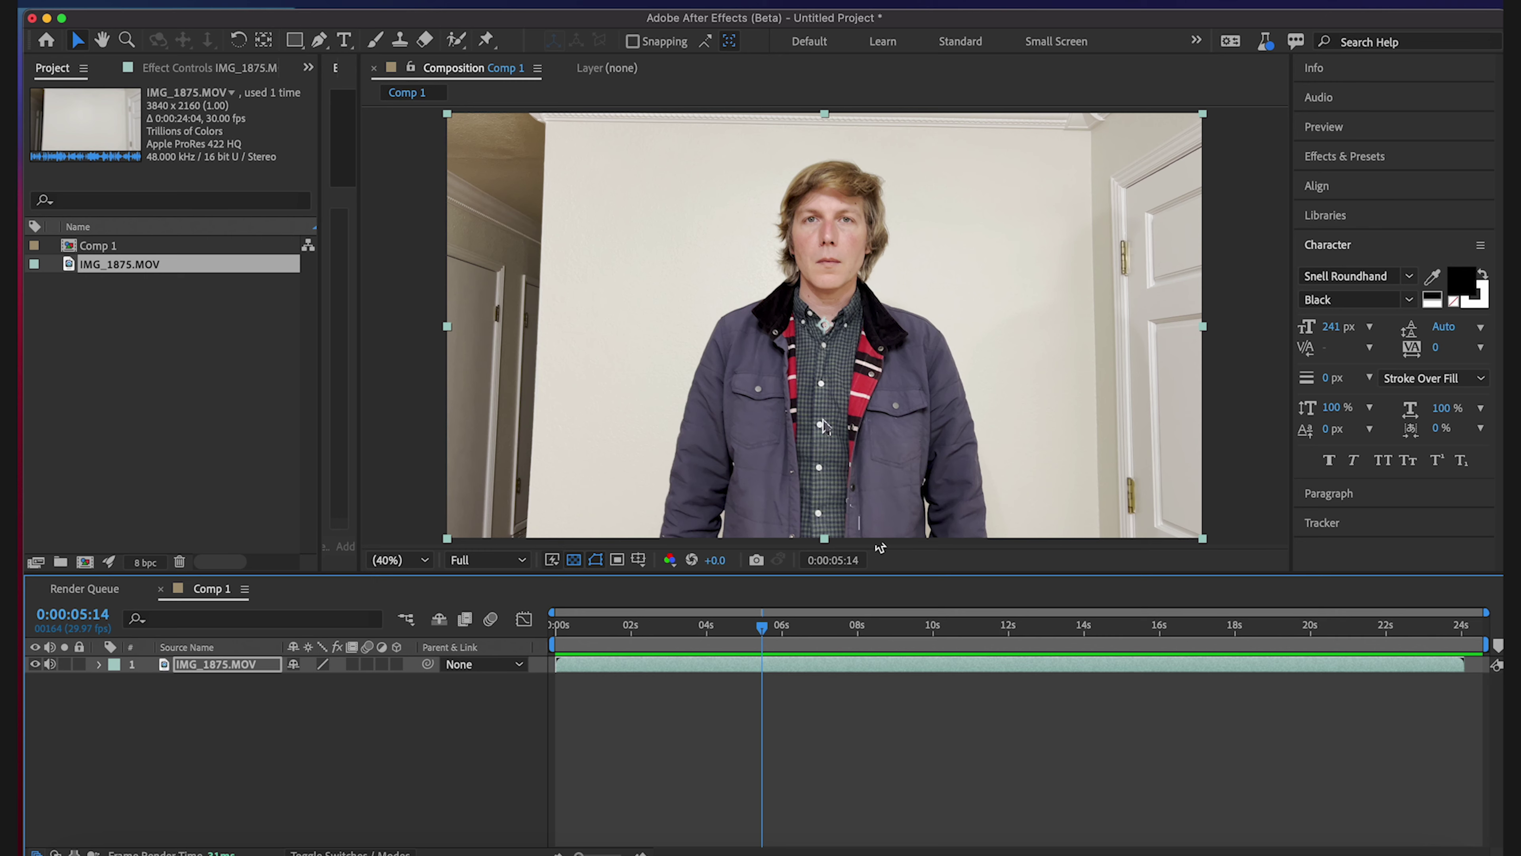
pyautogui.moveTo(762, 626); pyautogui.dragTo(839, 631)
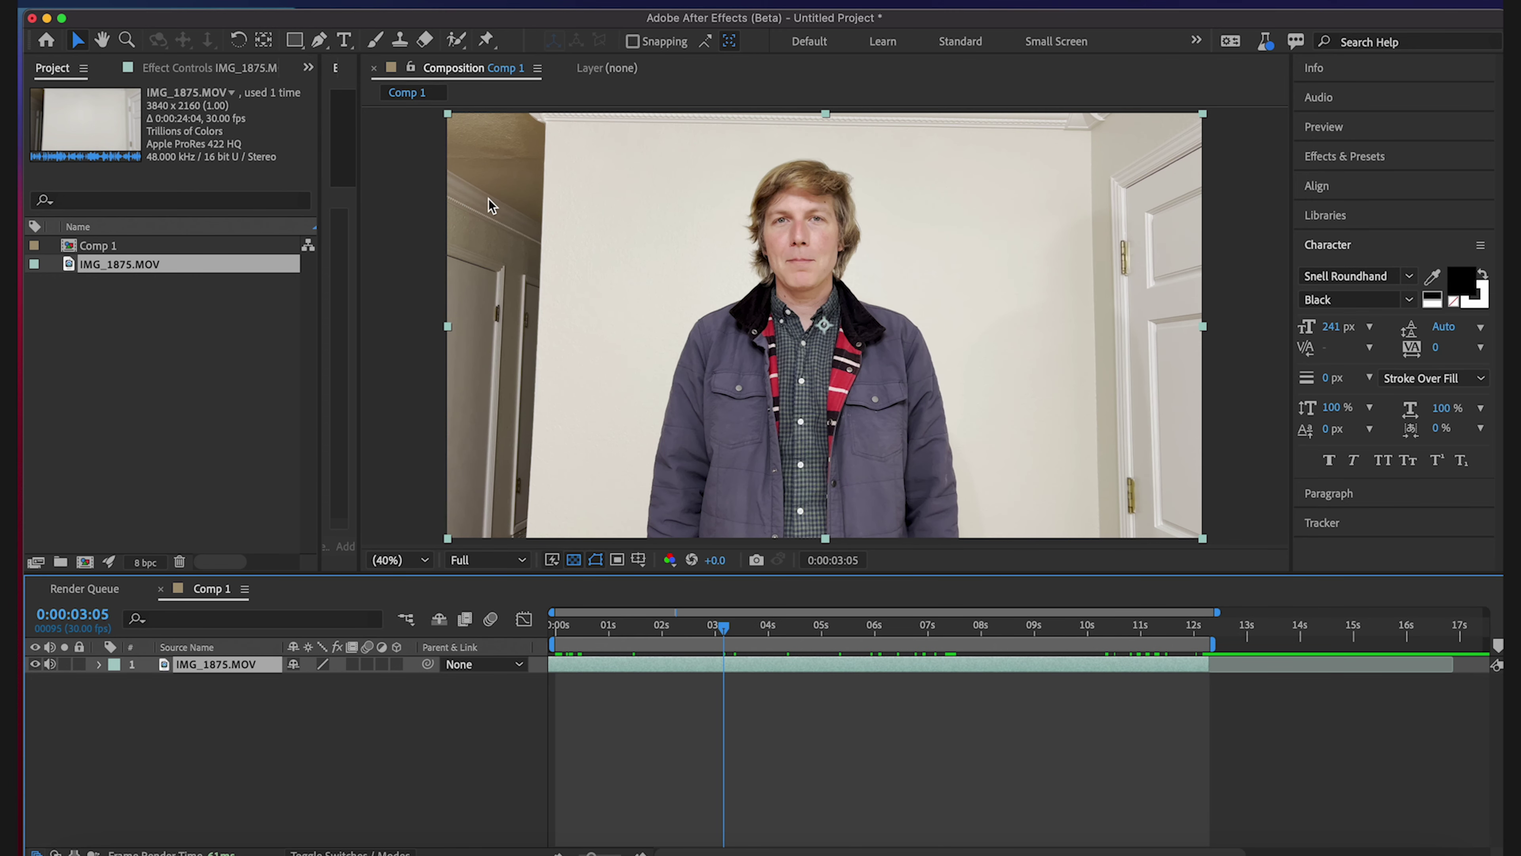
# - In IMG_1875.MOV's Layer panel, paint Roto Brush foreground strokes over the person's hair, side and arm
pyautogui.doubleClick(227, 664)
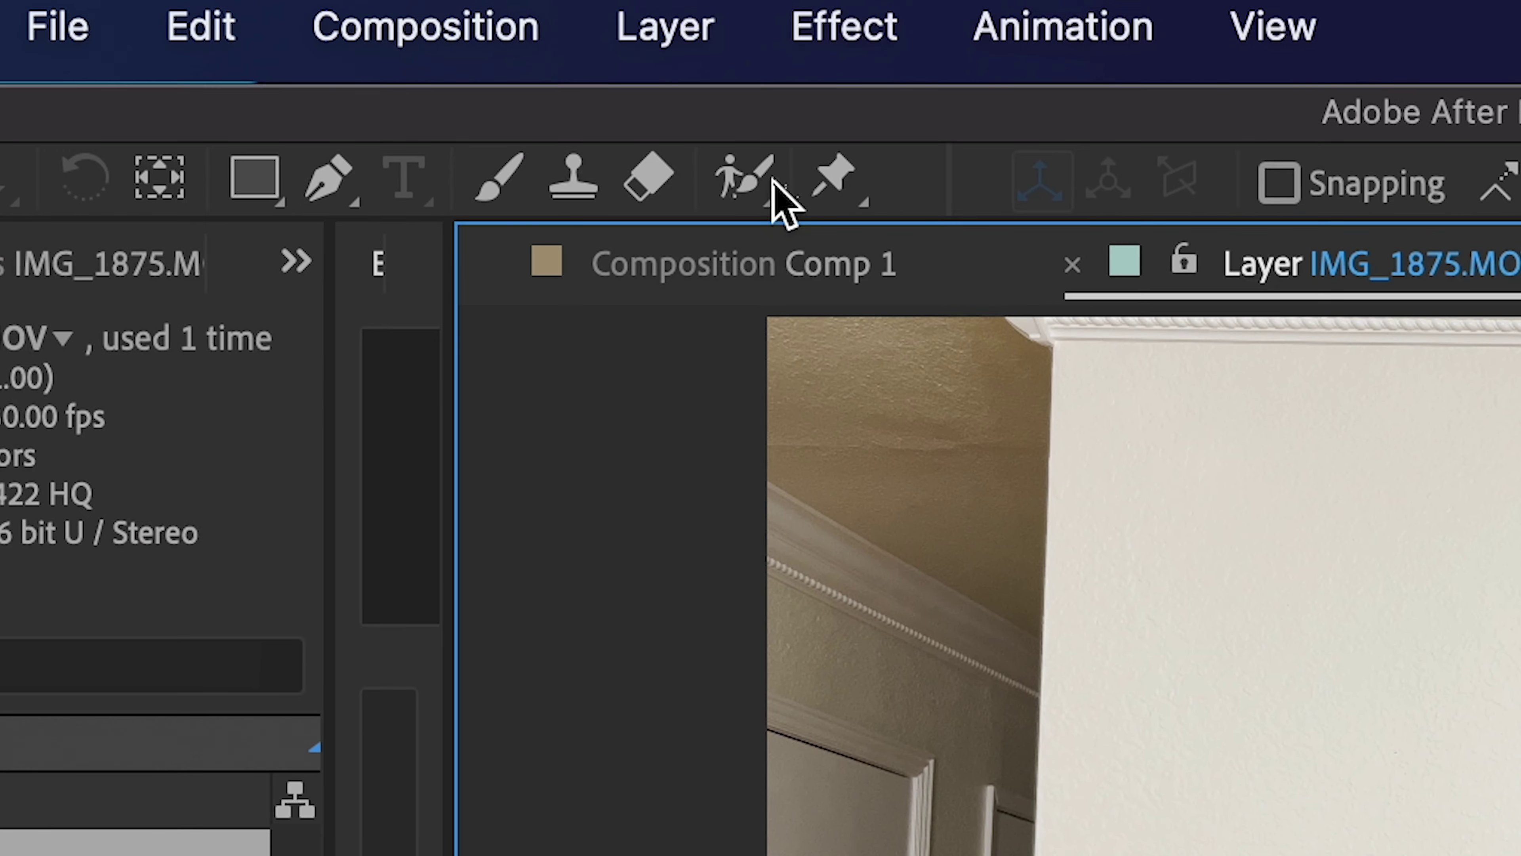
pyautogui.click(458, 41)
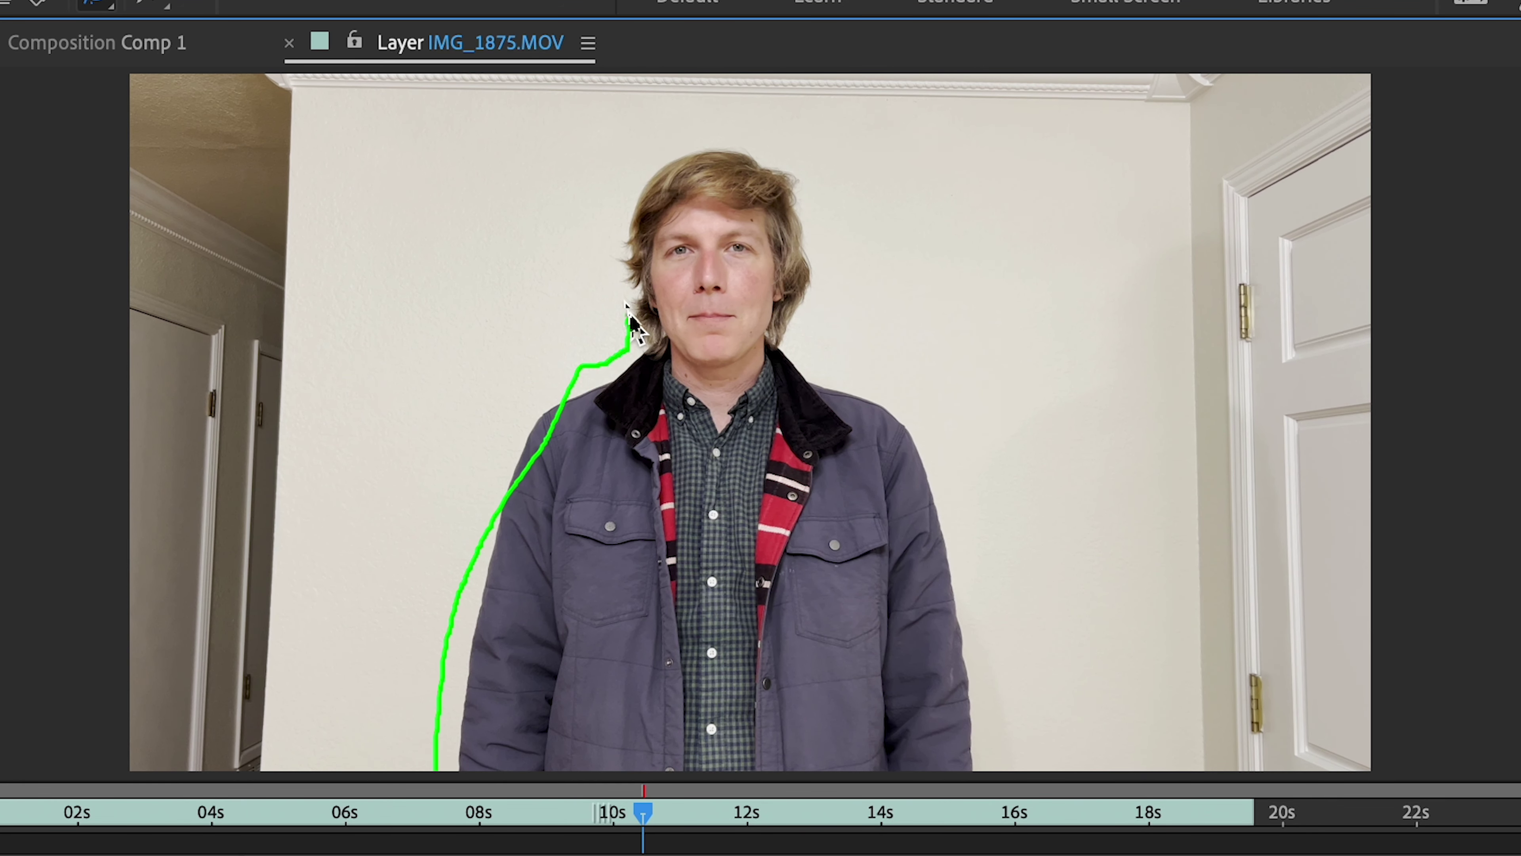
pyautogui.moveTo(631, 191); pyautogui.dragTo(737, 139)
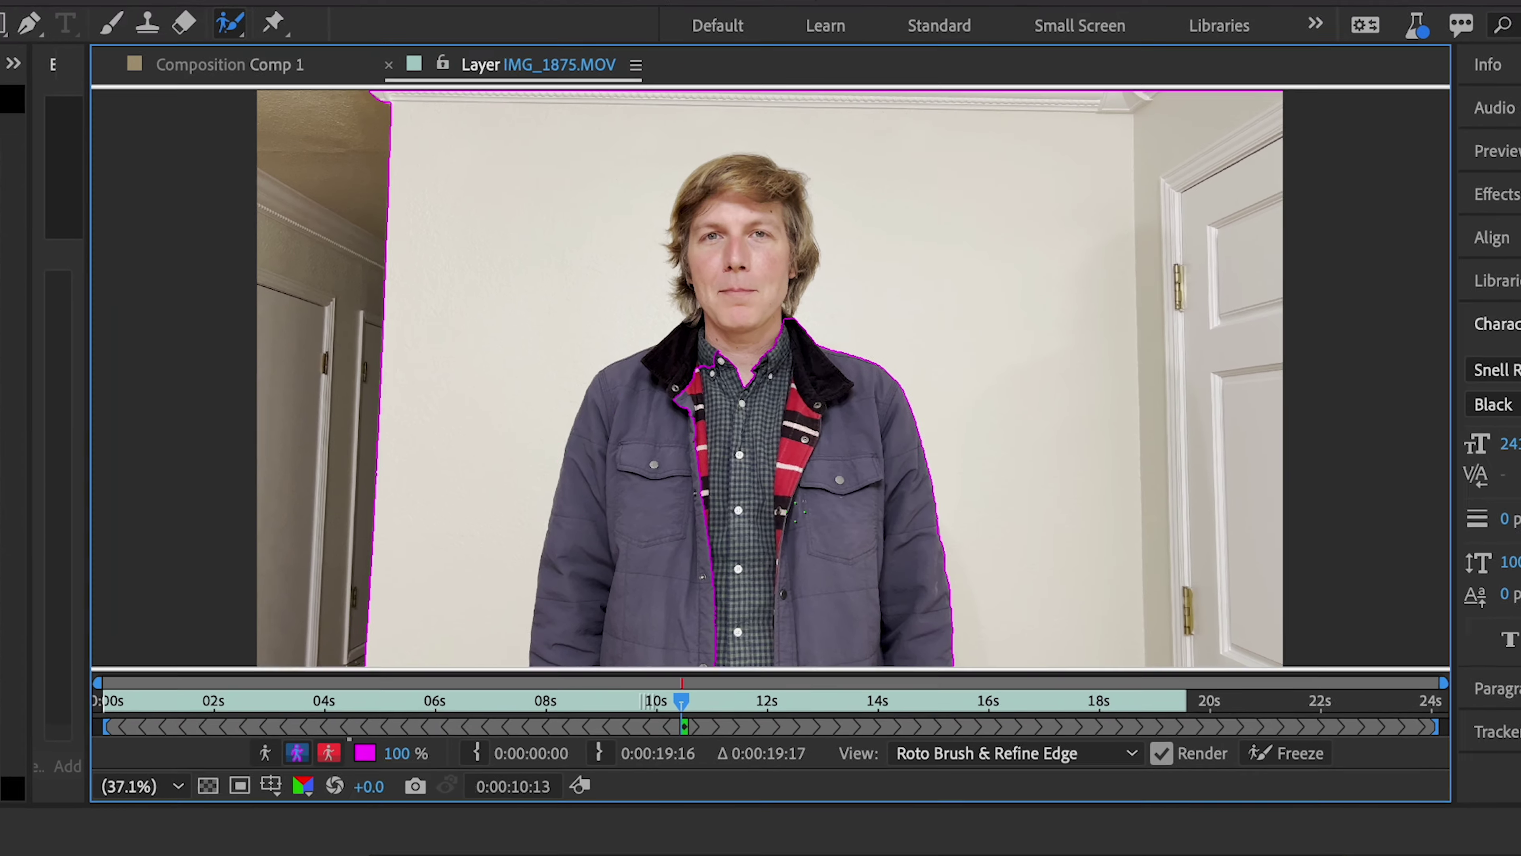
pyautogui.moveTo(566, 605); pyautogui.dragTo(585, 382)
pyautogui.hotkey('ctrl', 'z')
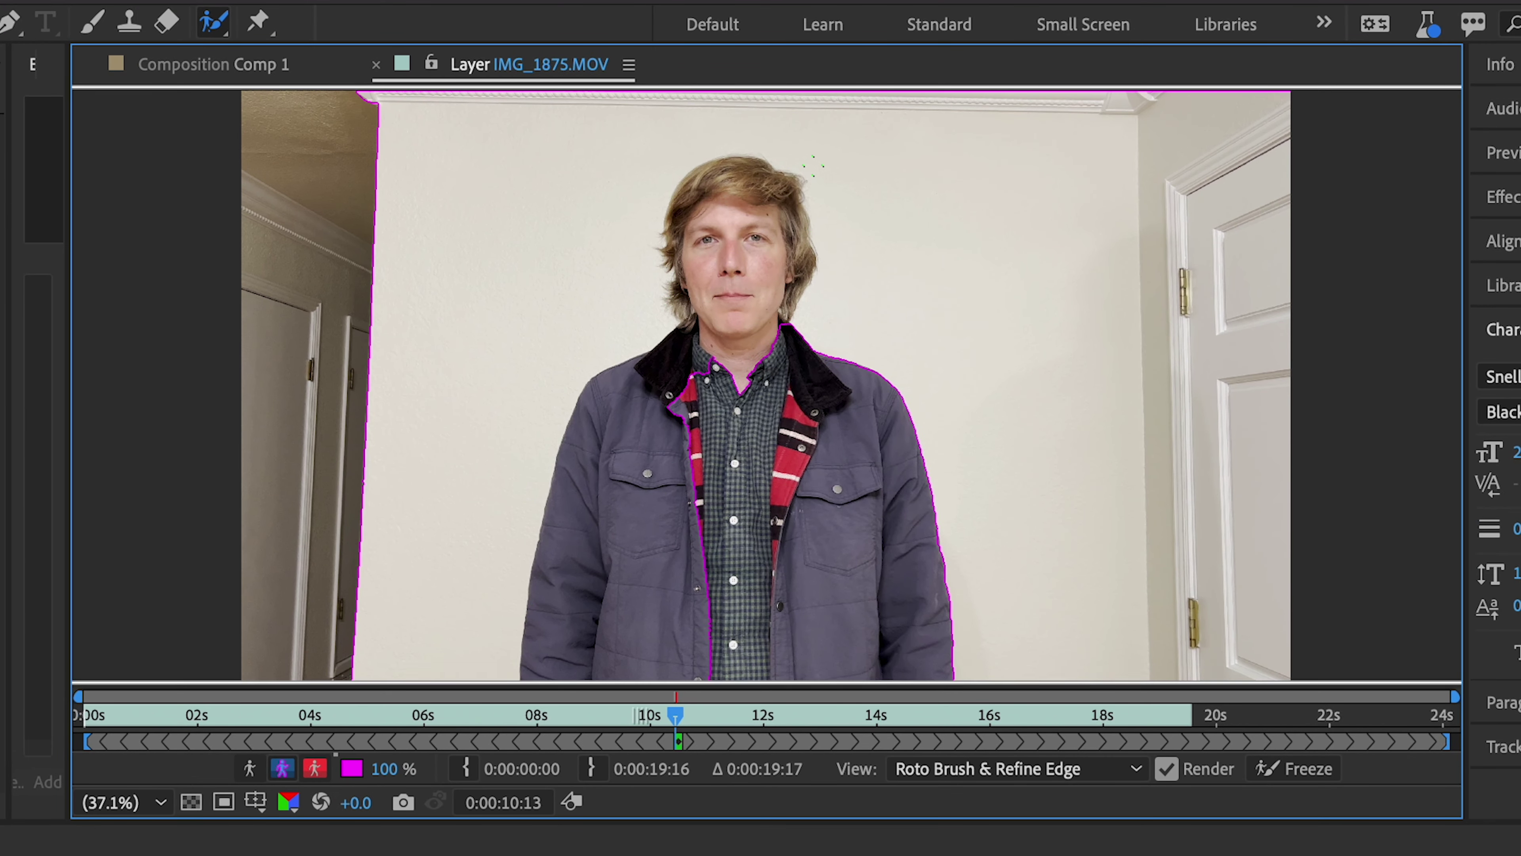
pyautogui.moveTo(529, 677)
pyautogui.mouseDown()
pyautogui.moveTo(558, 497)
pyautogui.moveTo(644, 358)
pyautogui.mouseUp()
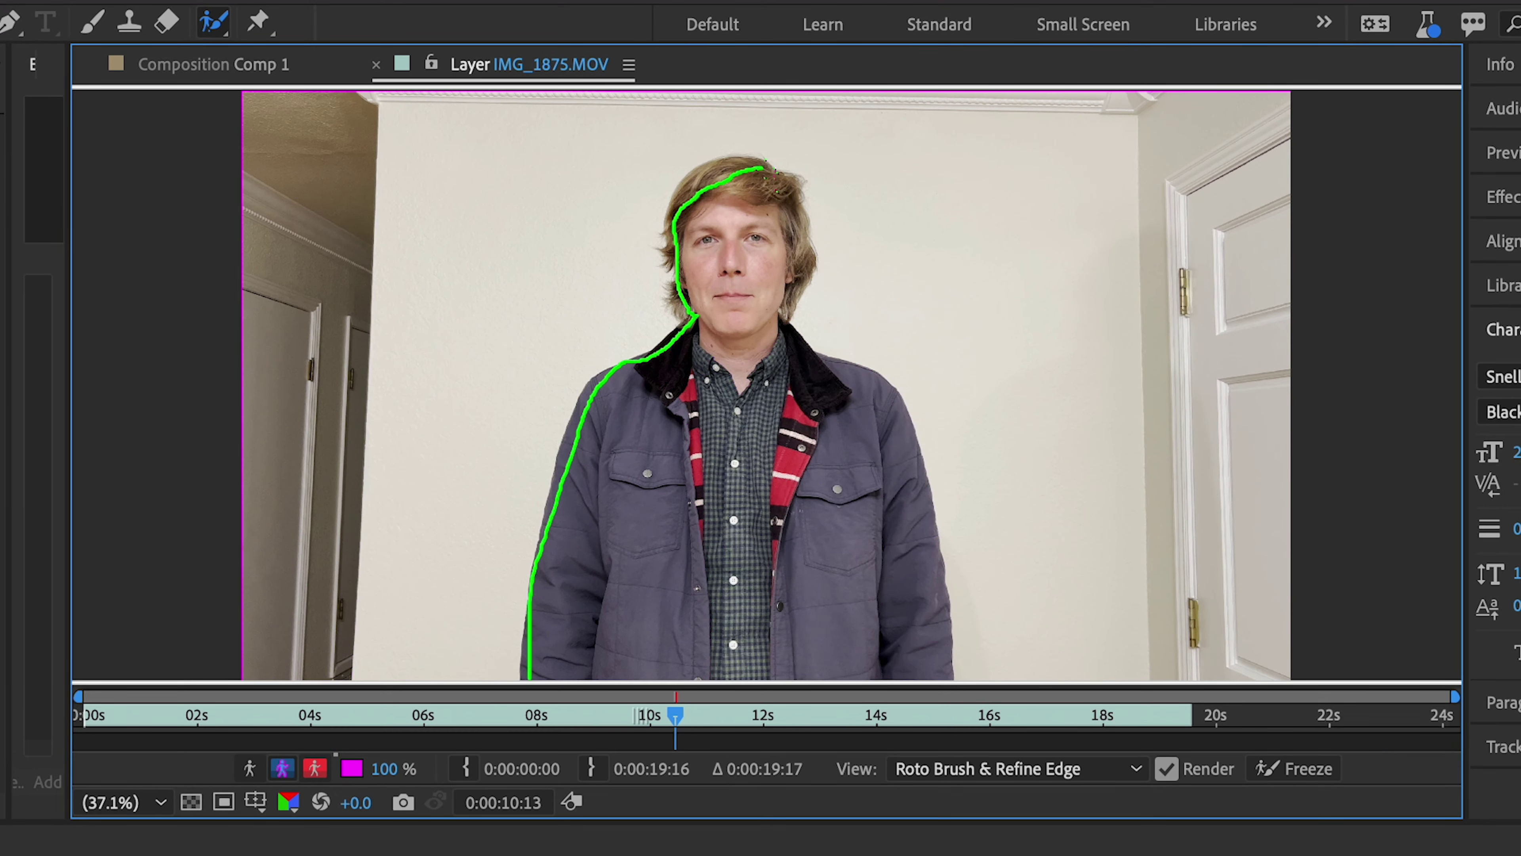
pyautogui.moveTo(945, 671); pyautogui.dragTo(946, 673)
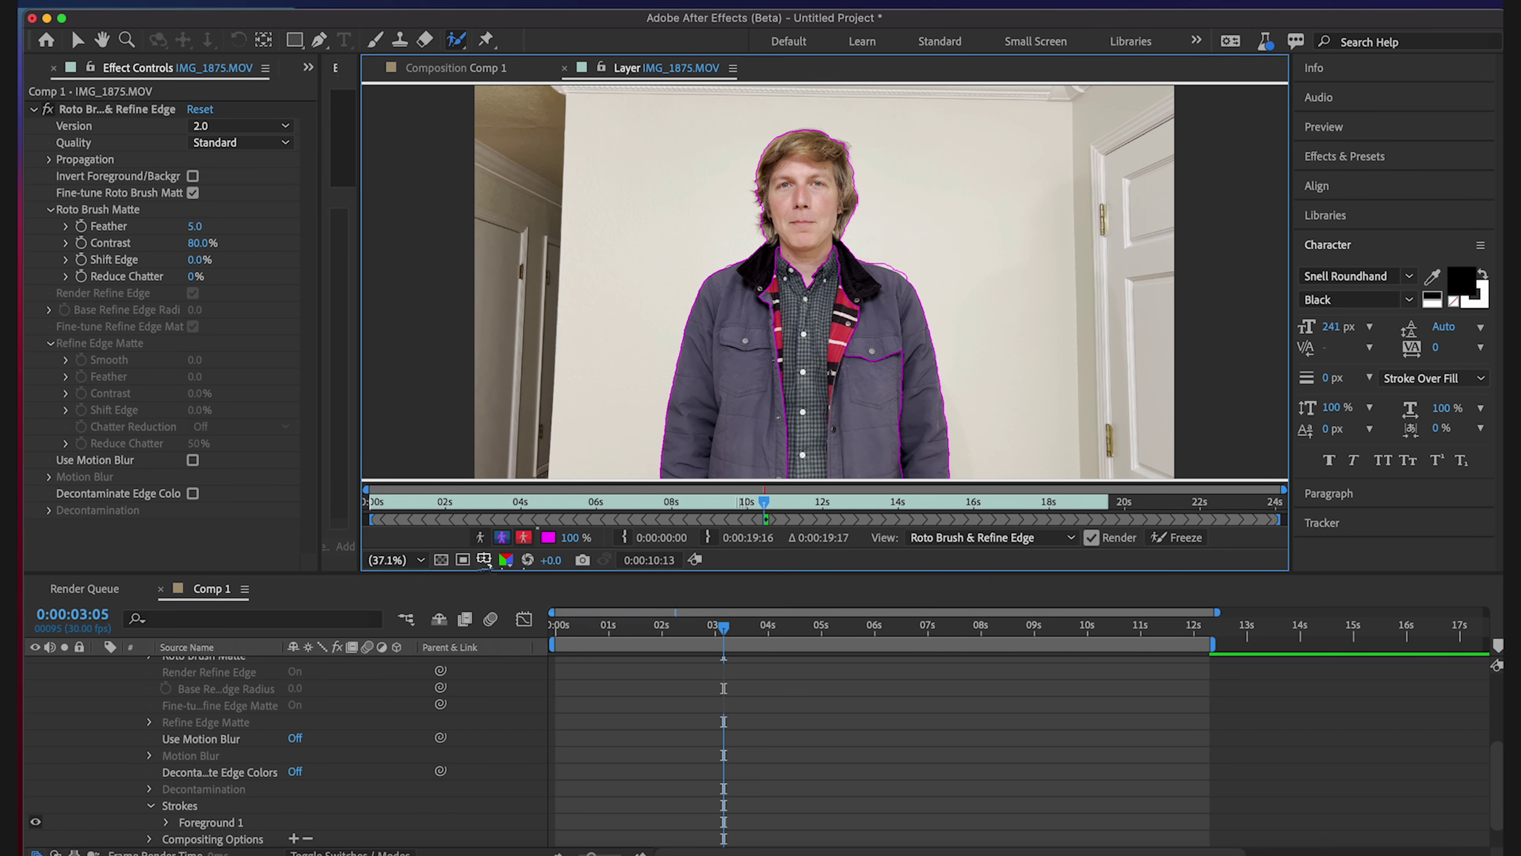
# - In the alpha matte view, paint foreground strokes to fill the holes in the torso
pyautogui.click(502, 538)
pyautogui.click(524, 537)
pyautogui.click(502, 537)
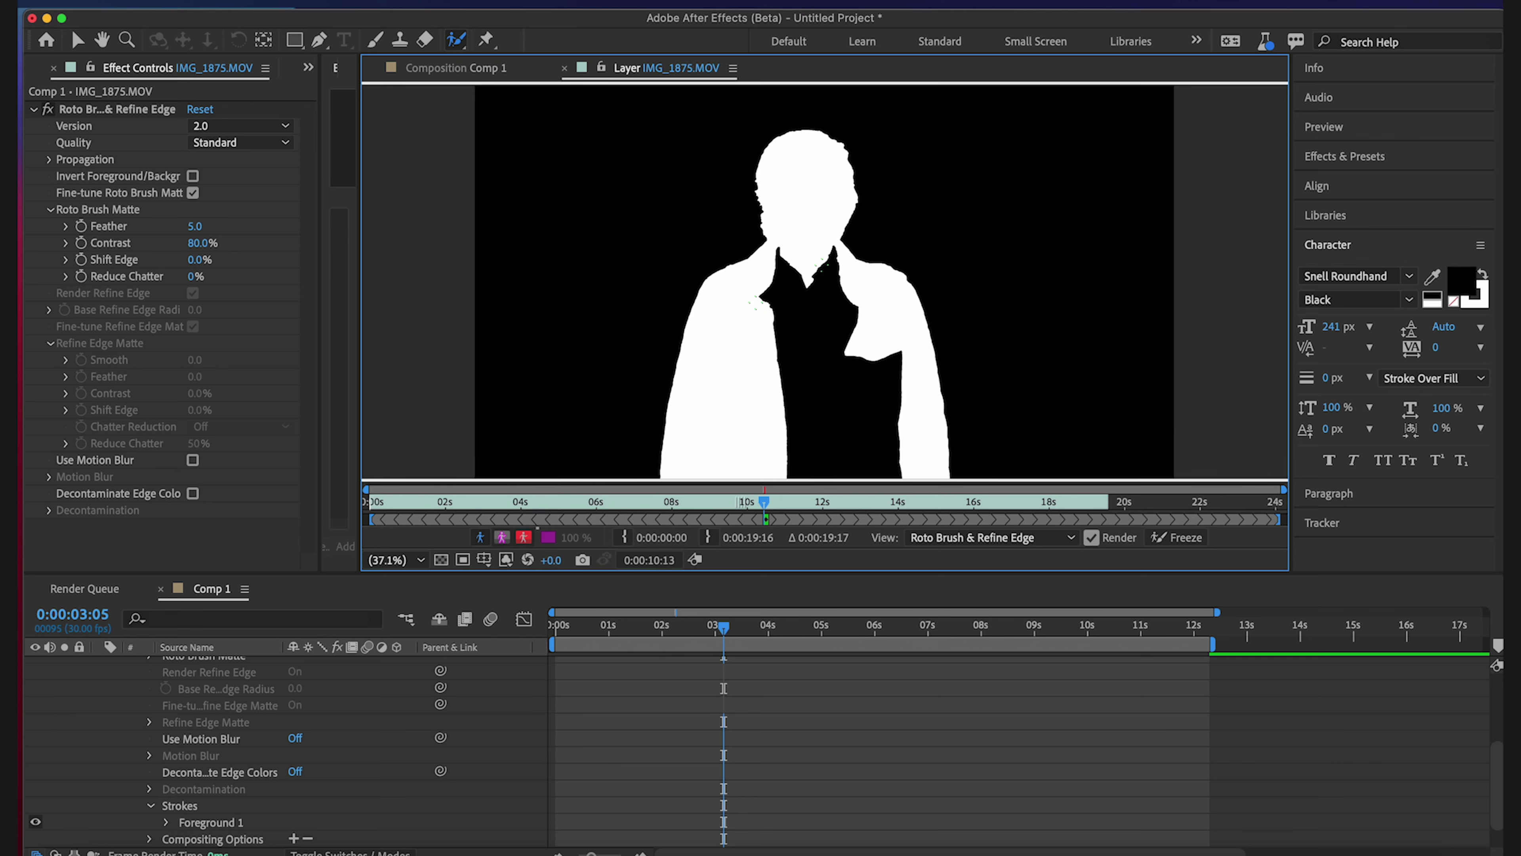
pyautogui.moveTo(839, 249); pyautogui.dragTo(814, 371)
pyautogui.moveTo(778, 282); pyautogui.dragTo(803, 411)
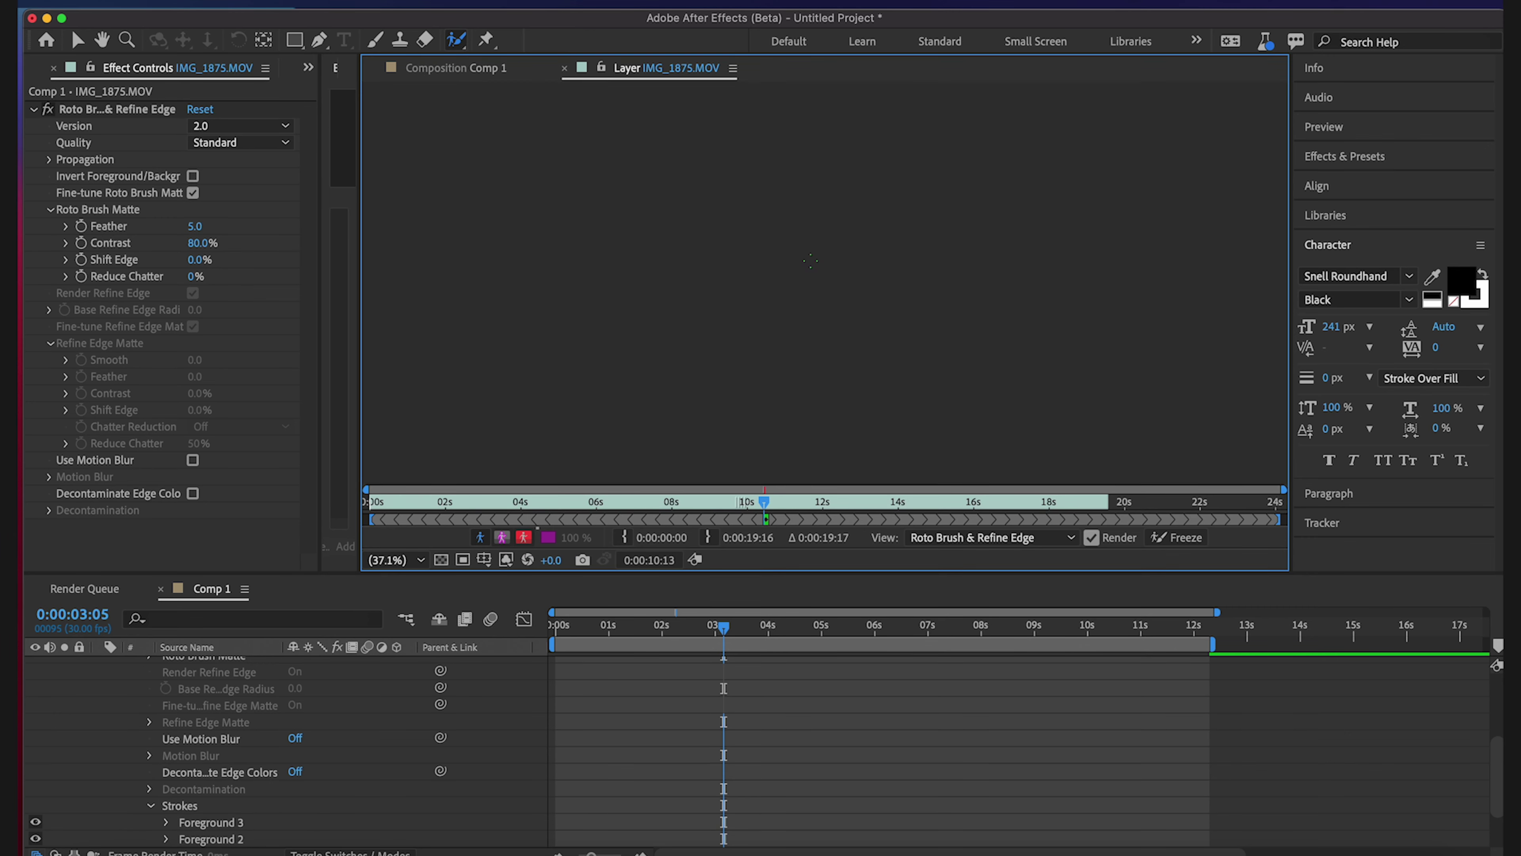
pyautogui.click(502, 537)
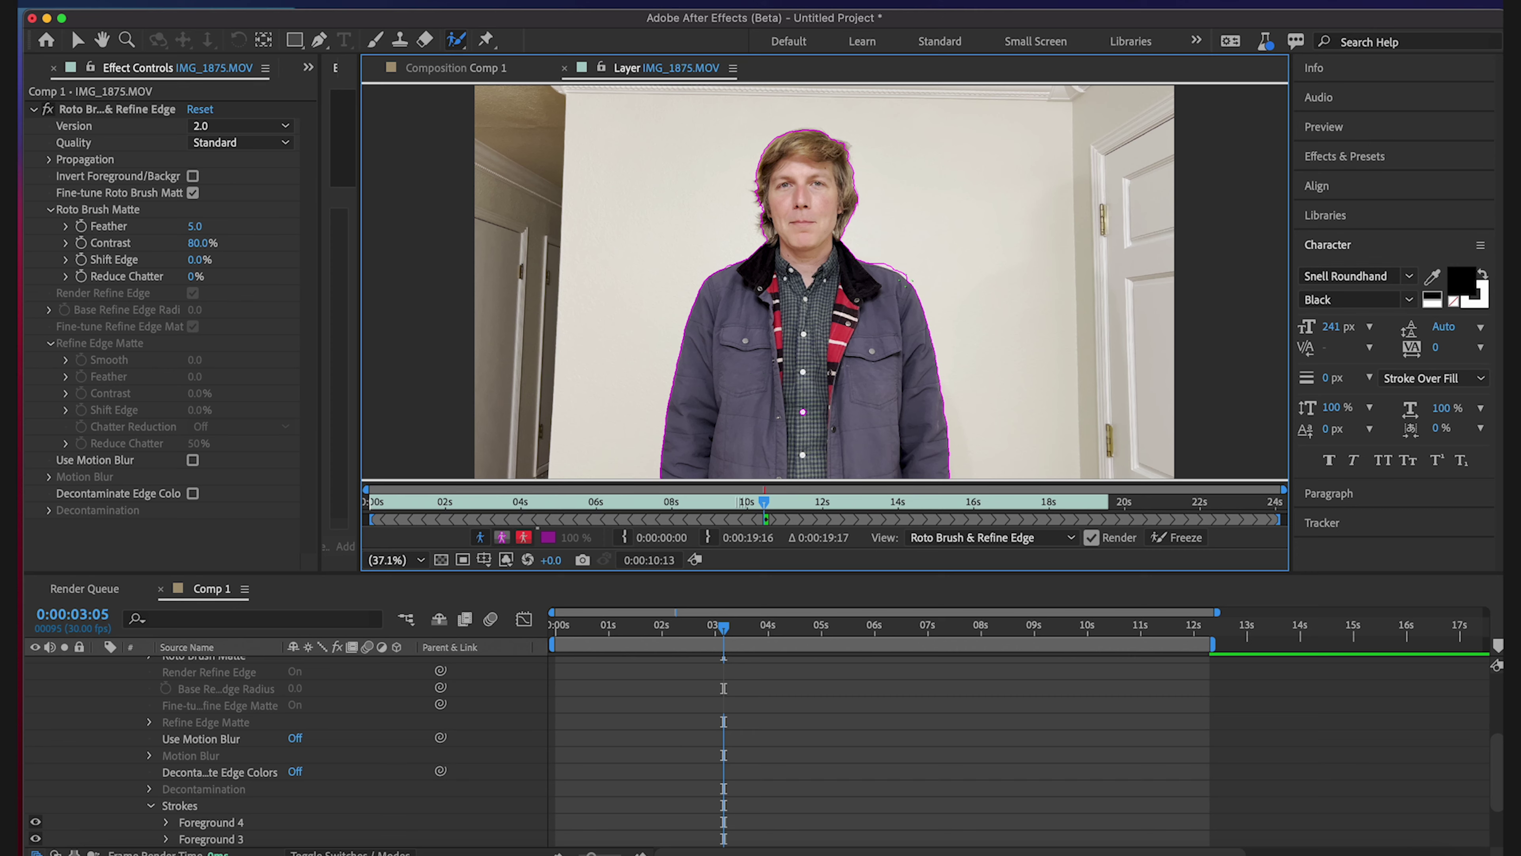
# - Add foreground strokes for the shoulder, set Reduce Chatter to 73%, and return to Comp 1
pyautogui.hotkey('alt', '4')
pyautogui.moveTo(825, 412); pyautogui.dragTo(801, 415)
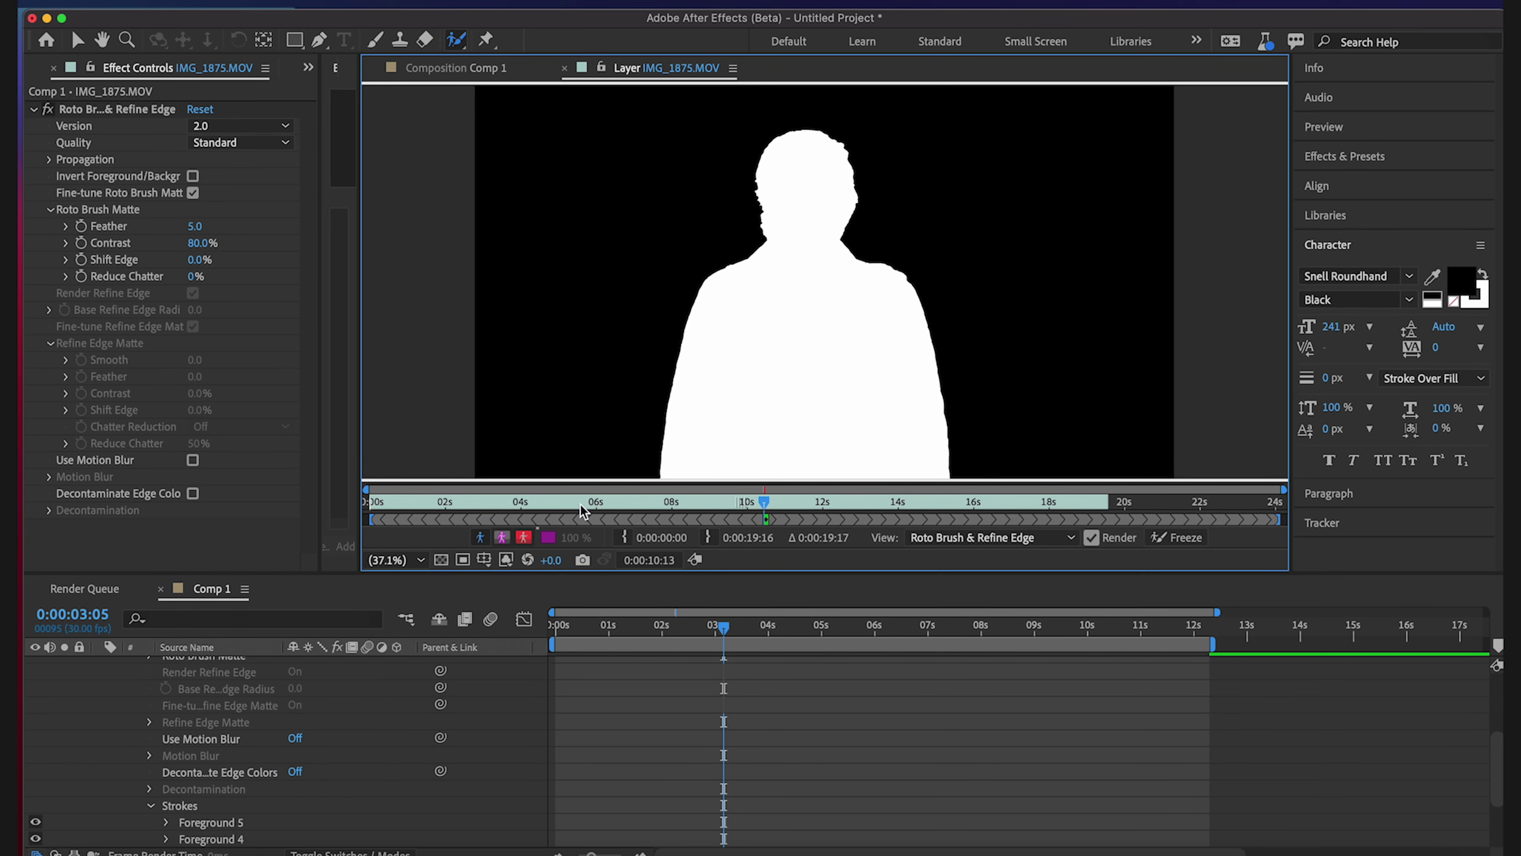
pyautogui.click(503, 538)
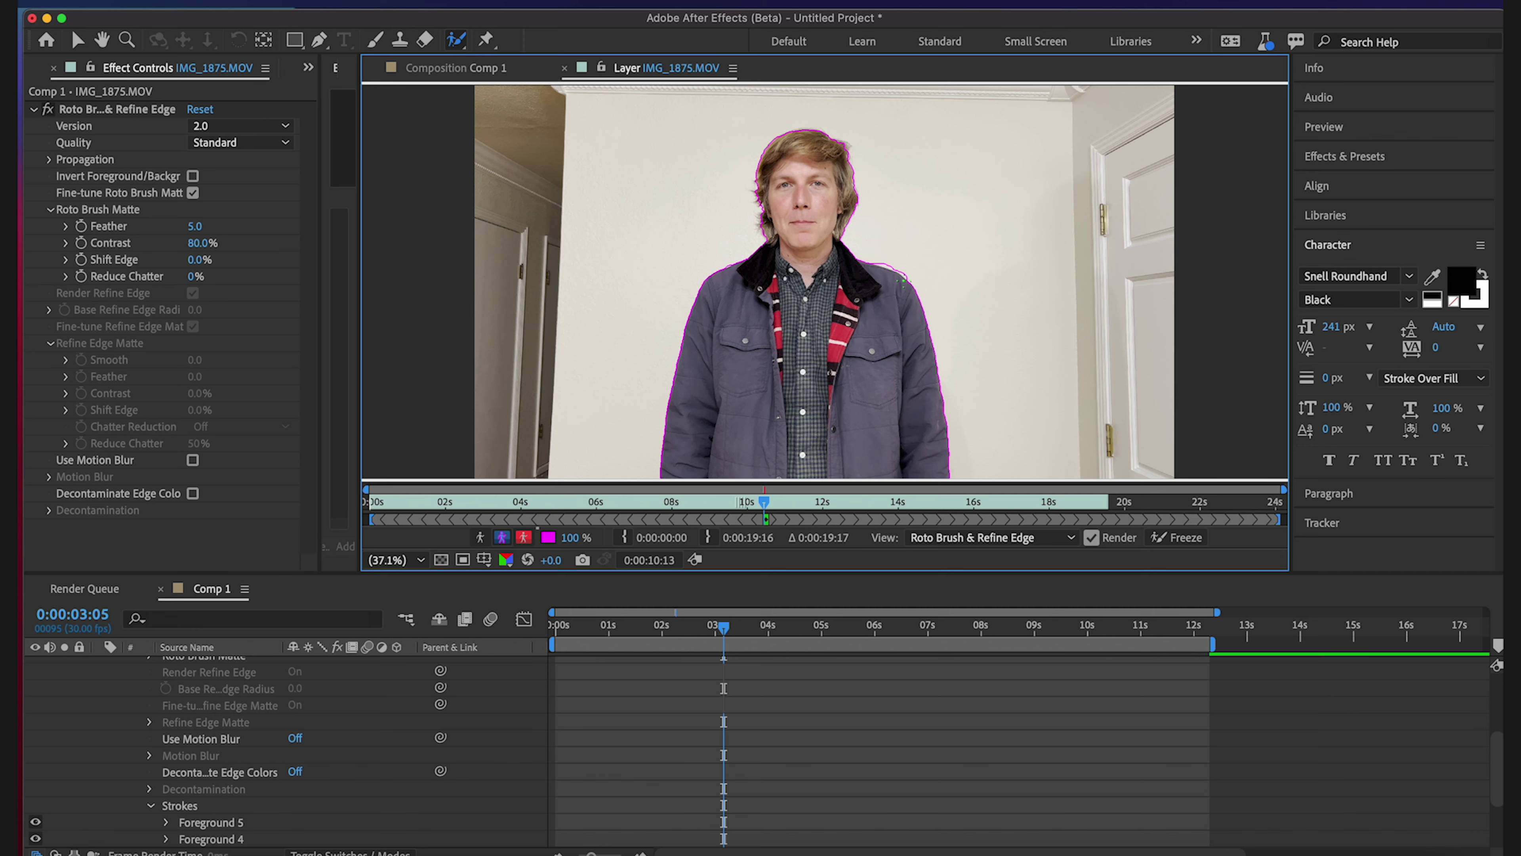
pyautogui.moveTo(904, 278); pyautogui.dragTo(905, 279)
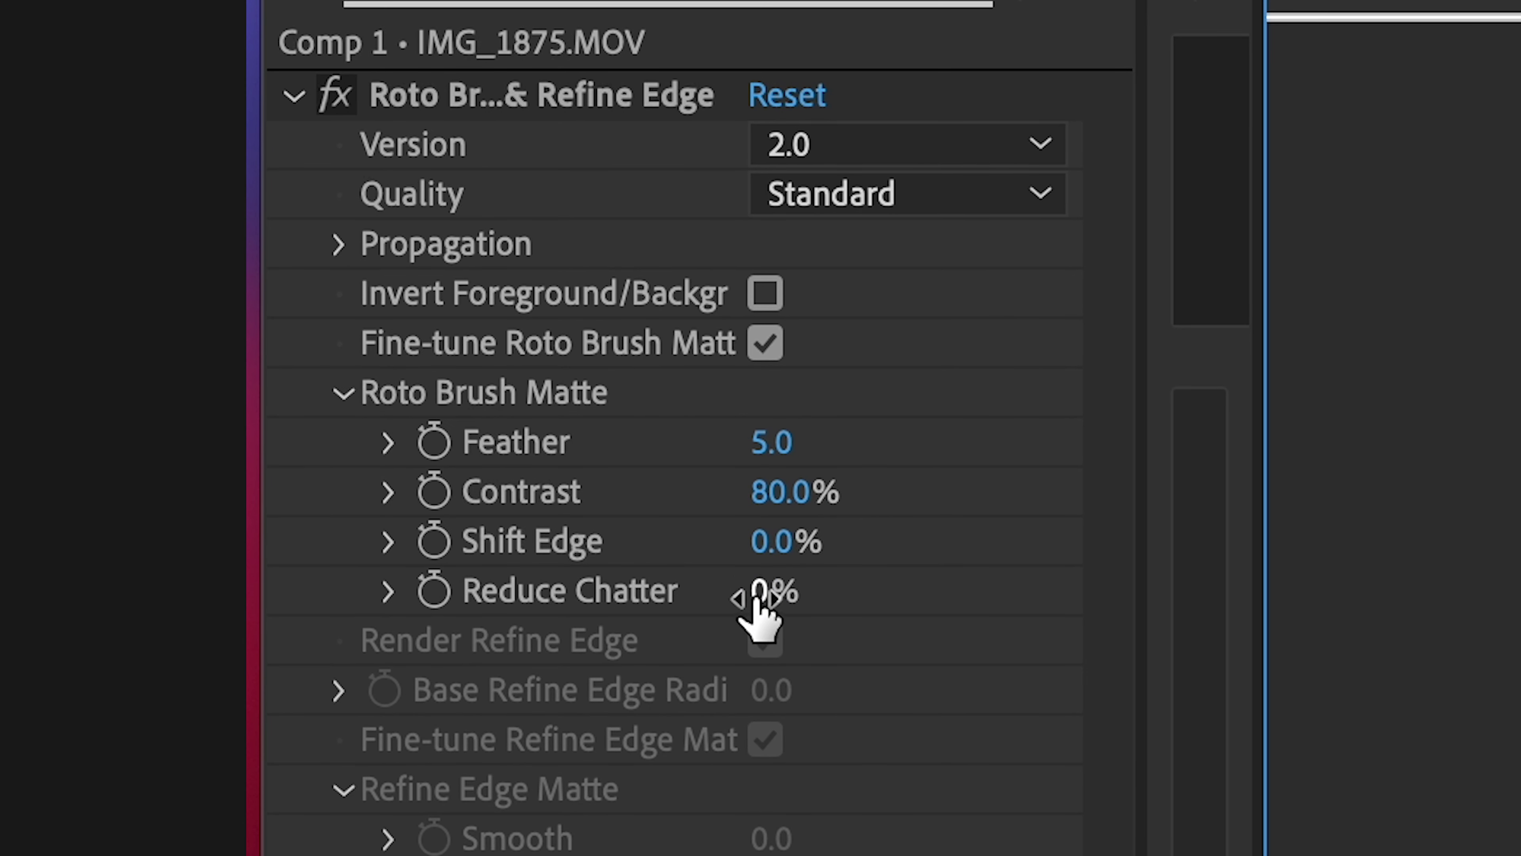
pyautogui.moveTo(764, 596); pyautogui.dragTo(961, 586)
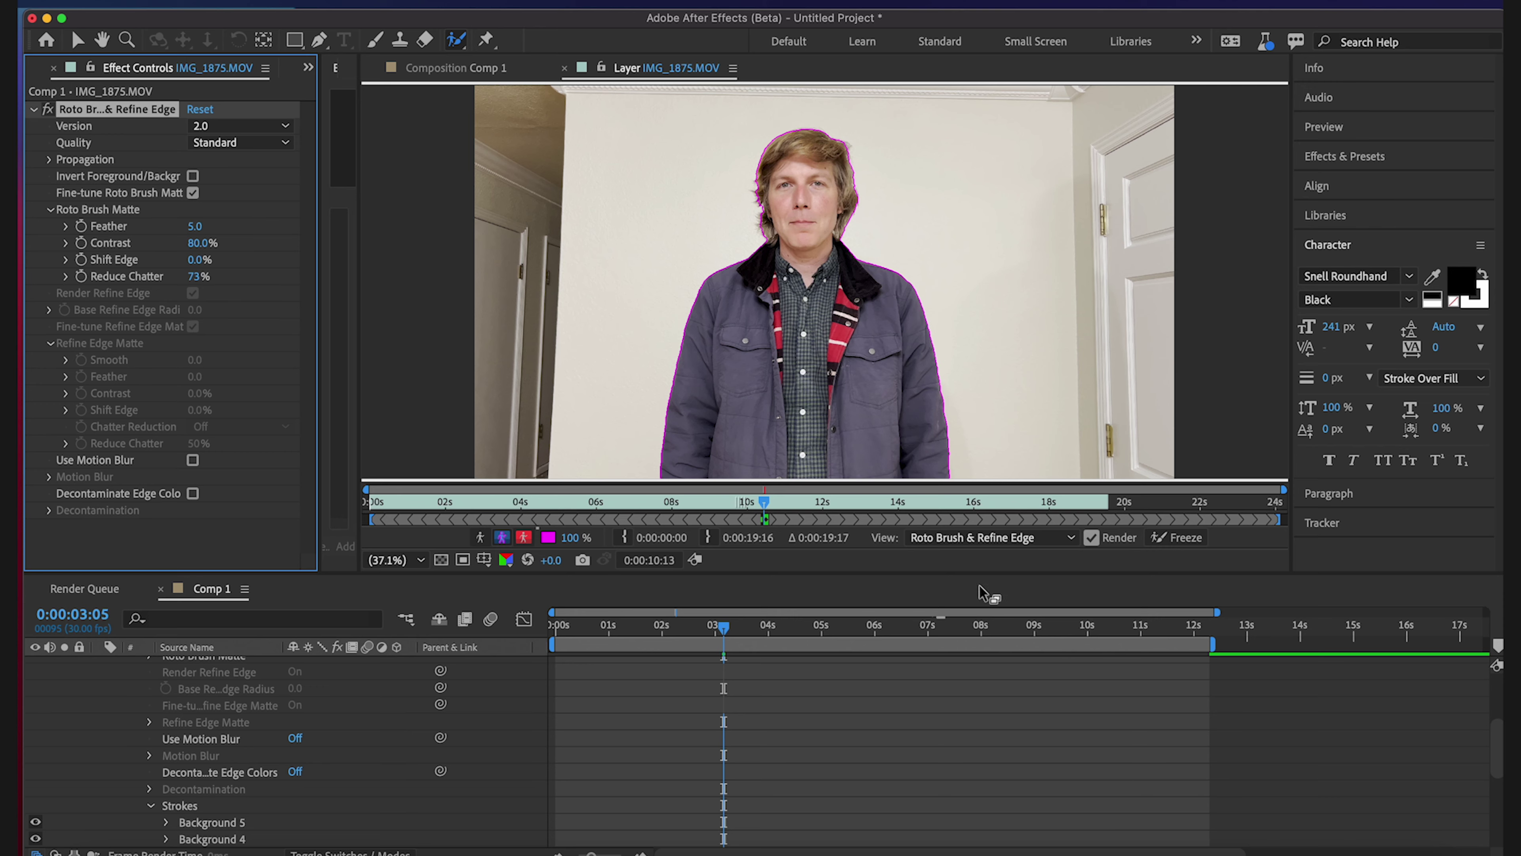
pyautogui.click(455, 68)
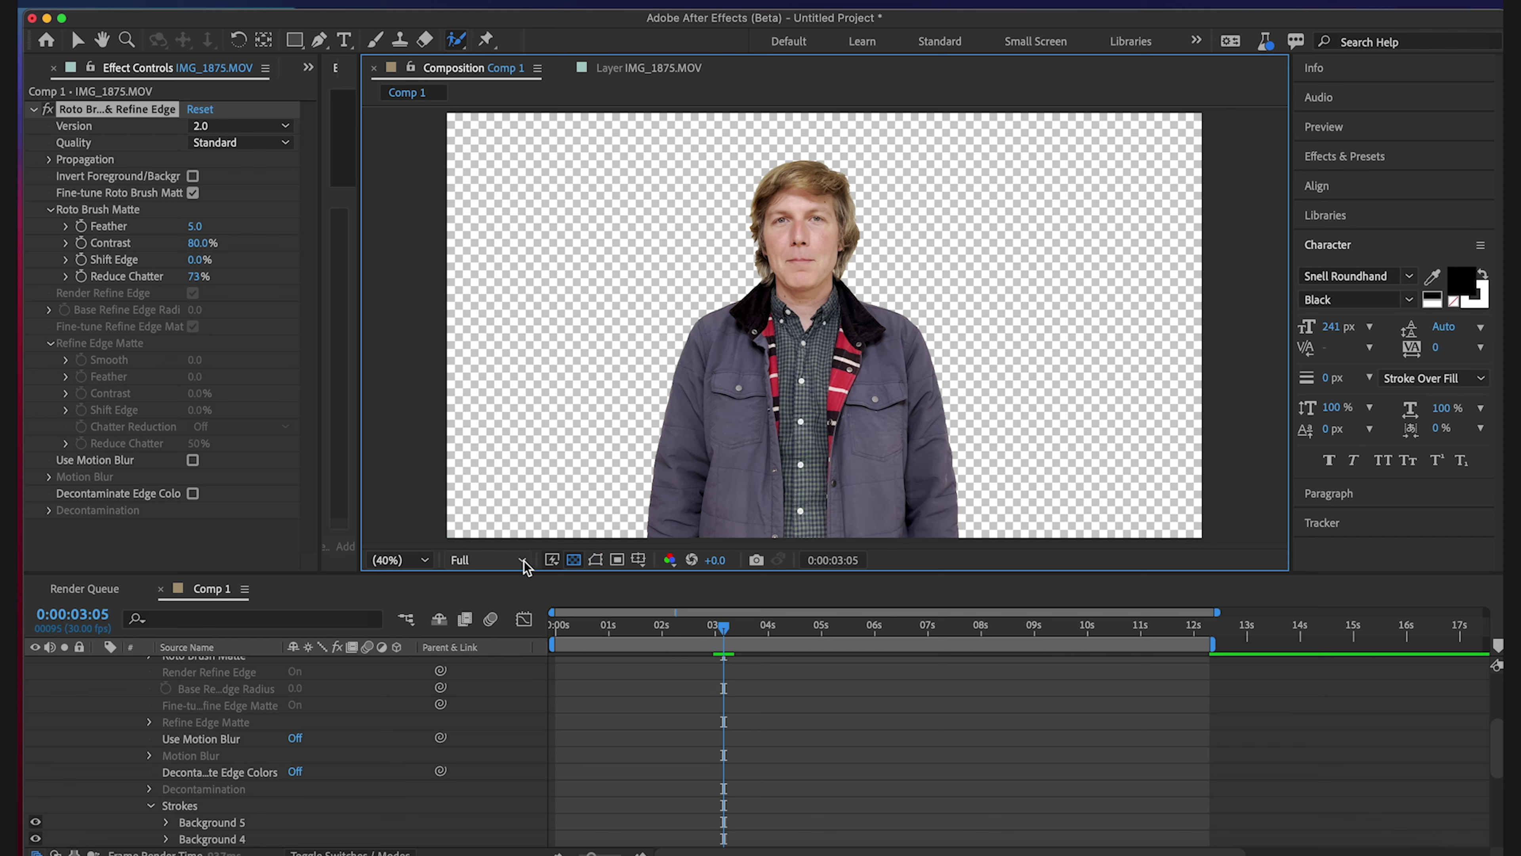
# - RAM preview Comp 1 until Roto Brush propagation finishes and playback runs in realtime, with sound muted
pyautogui.click(677, 644)
pyautogui.press('space')
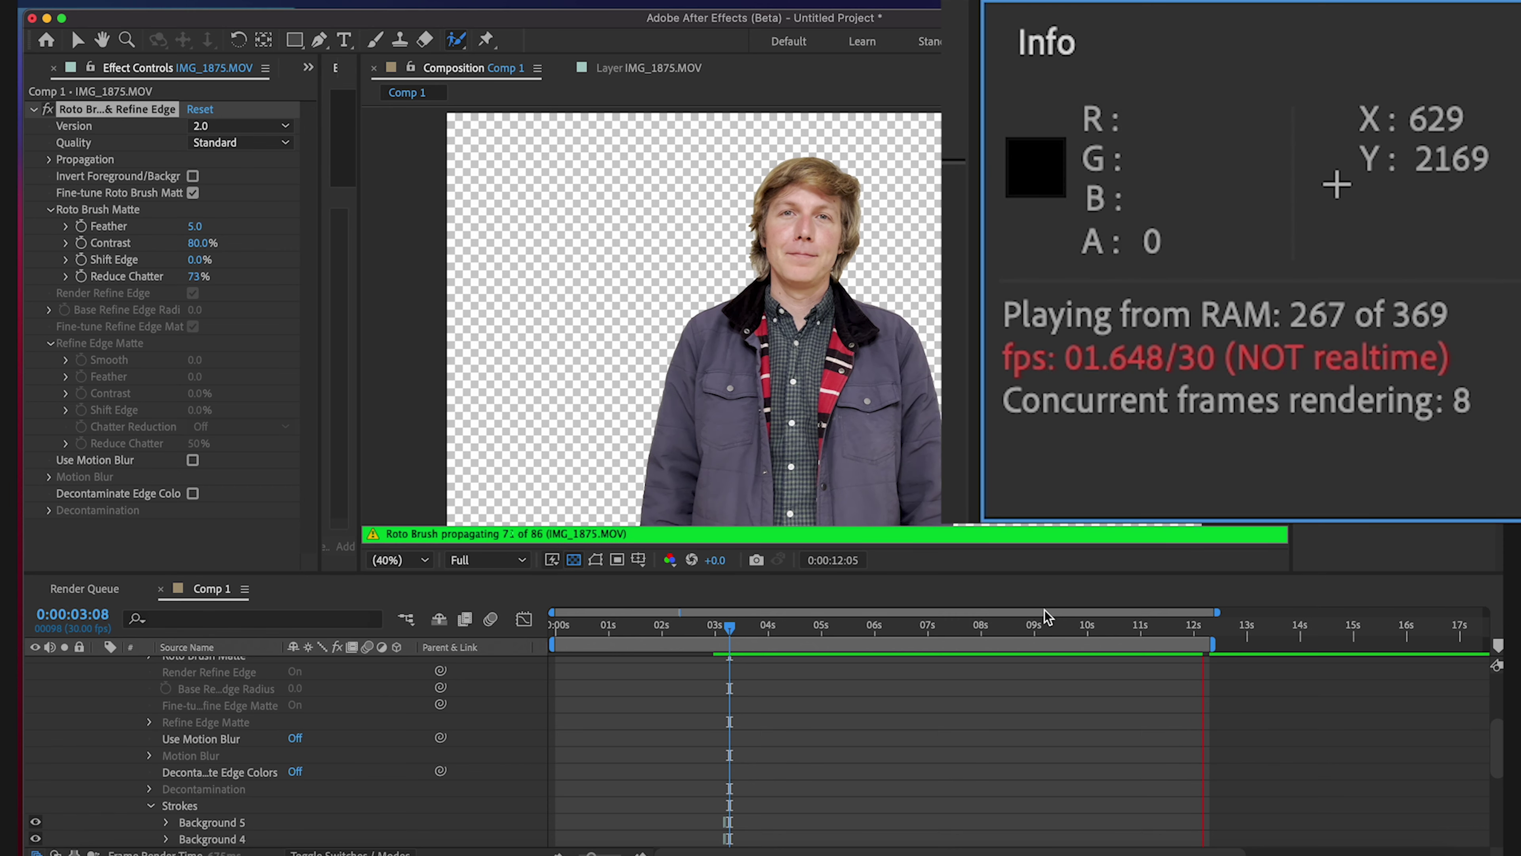
pyautogui.click(1044, 610)
pyautogui.press('space')
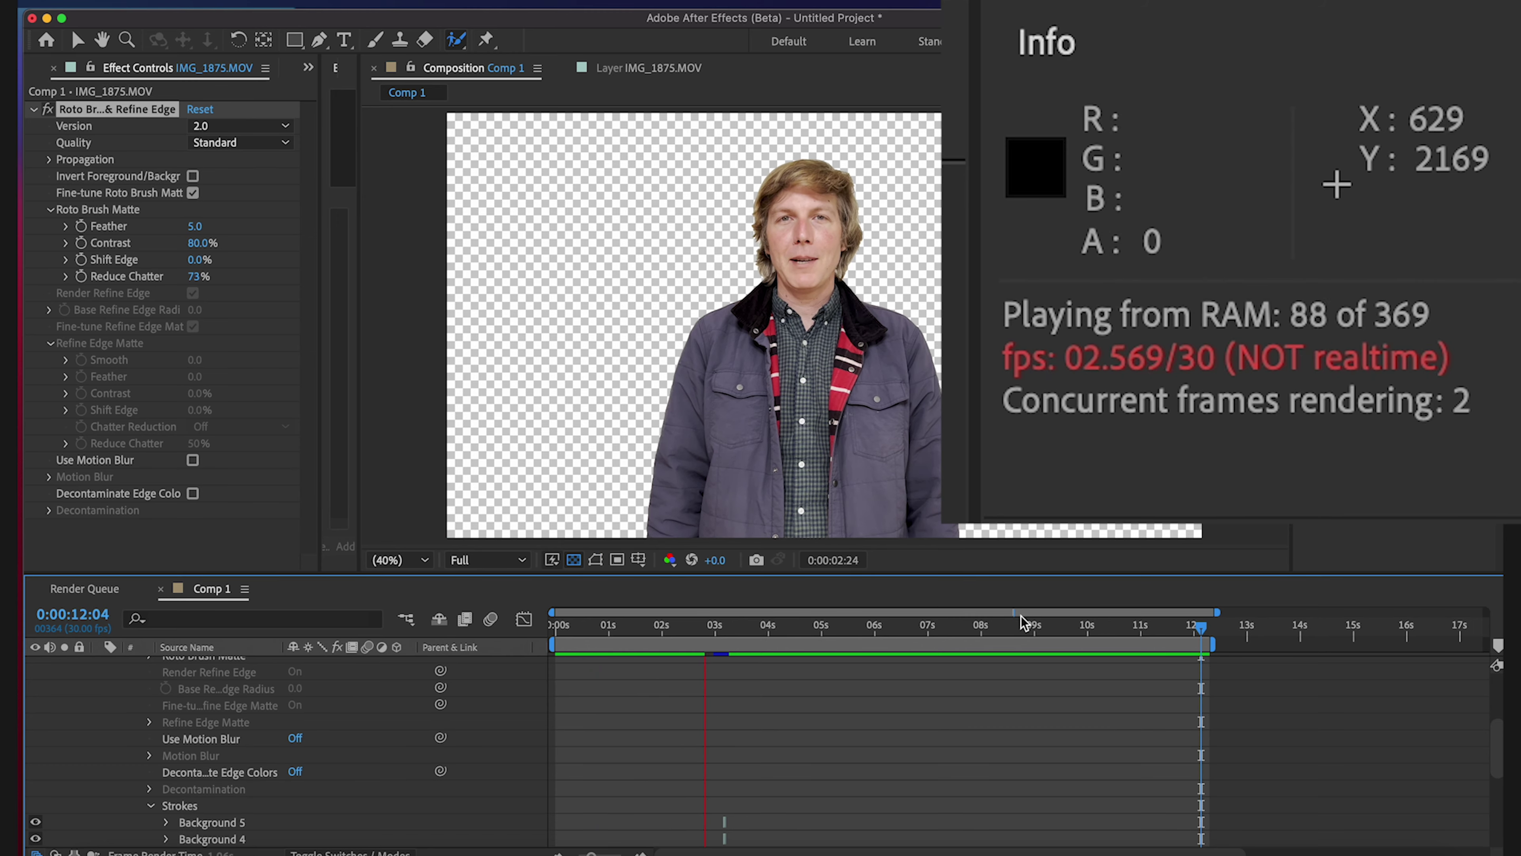
pyautogui.press('XF86AudioMute')
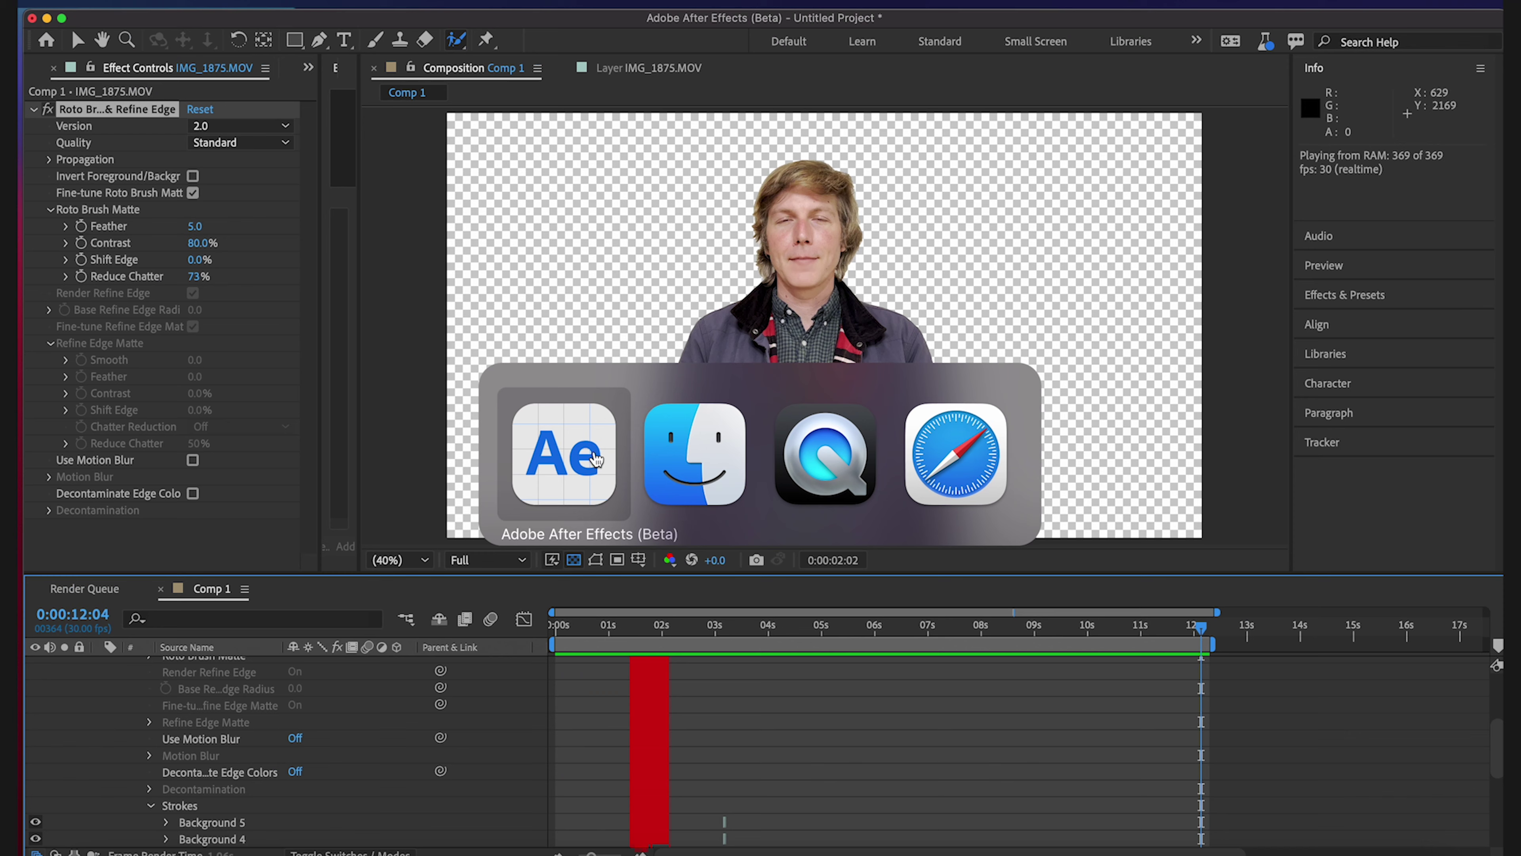
pyautogui.click(970, 447)
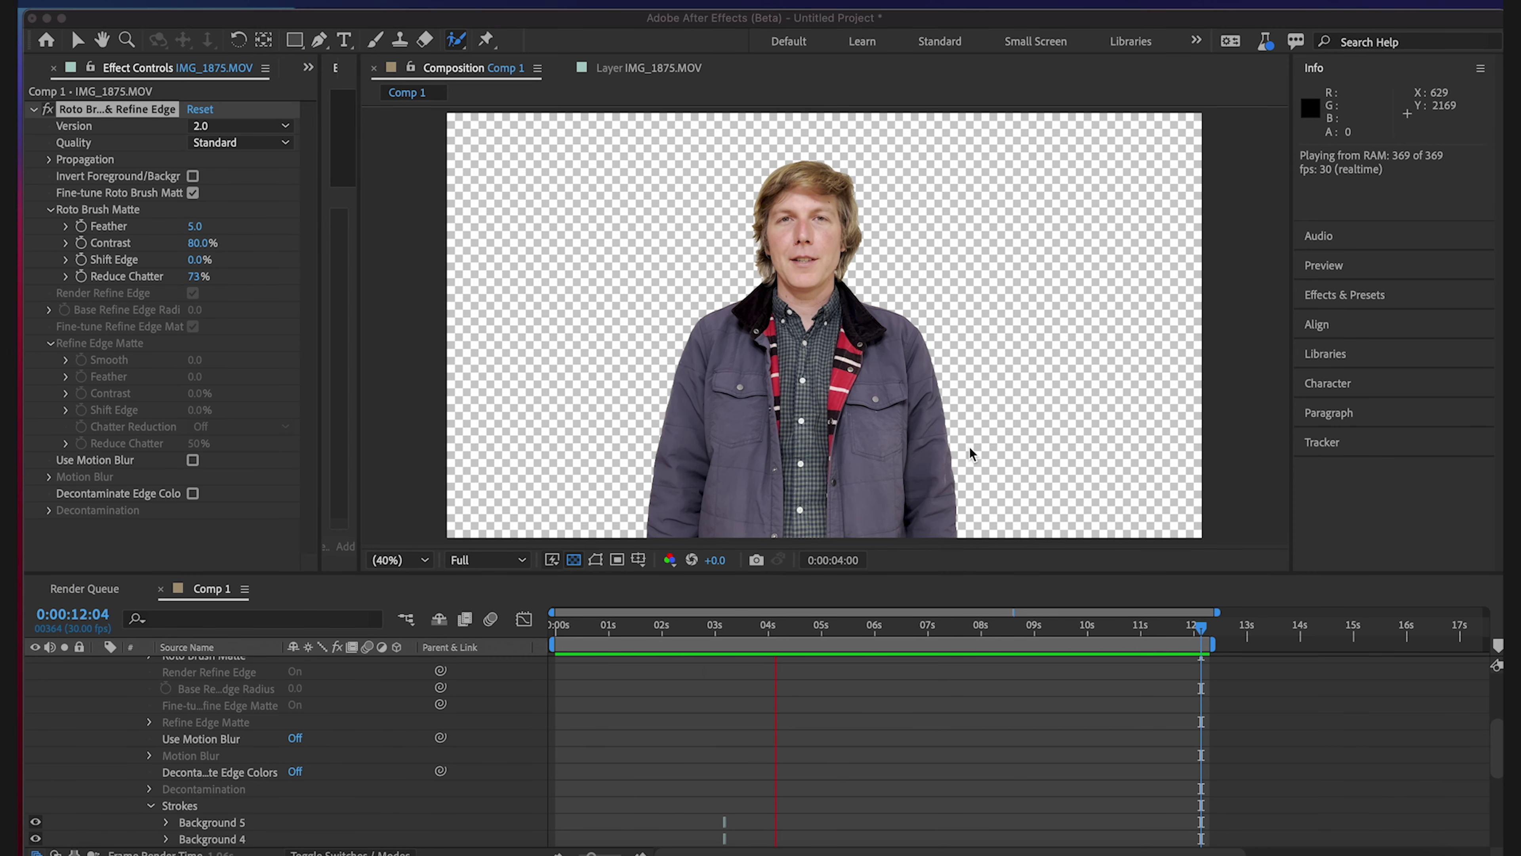
pyautogui.click(725, 75)
# - Close the Clean-office-space-408096.jpg photo in Preview
pyautogui.press('super+Tab')
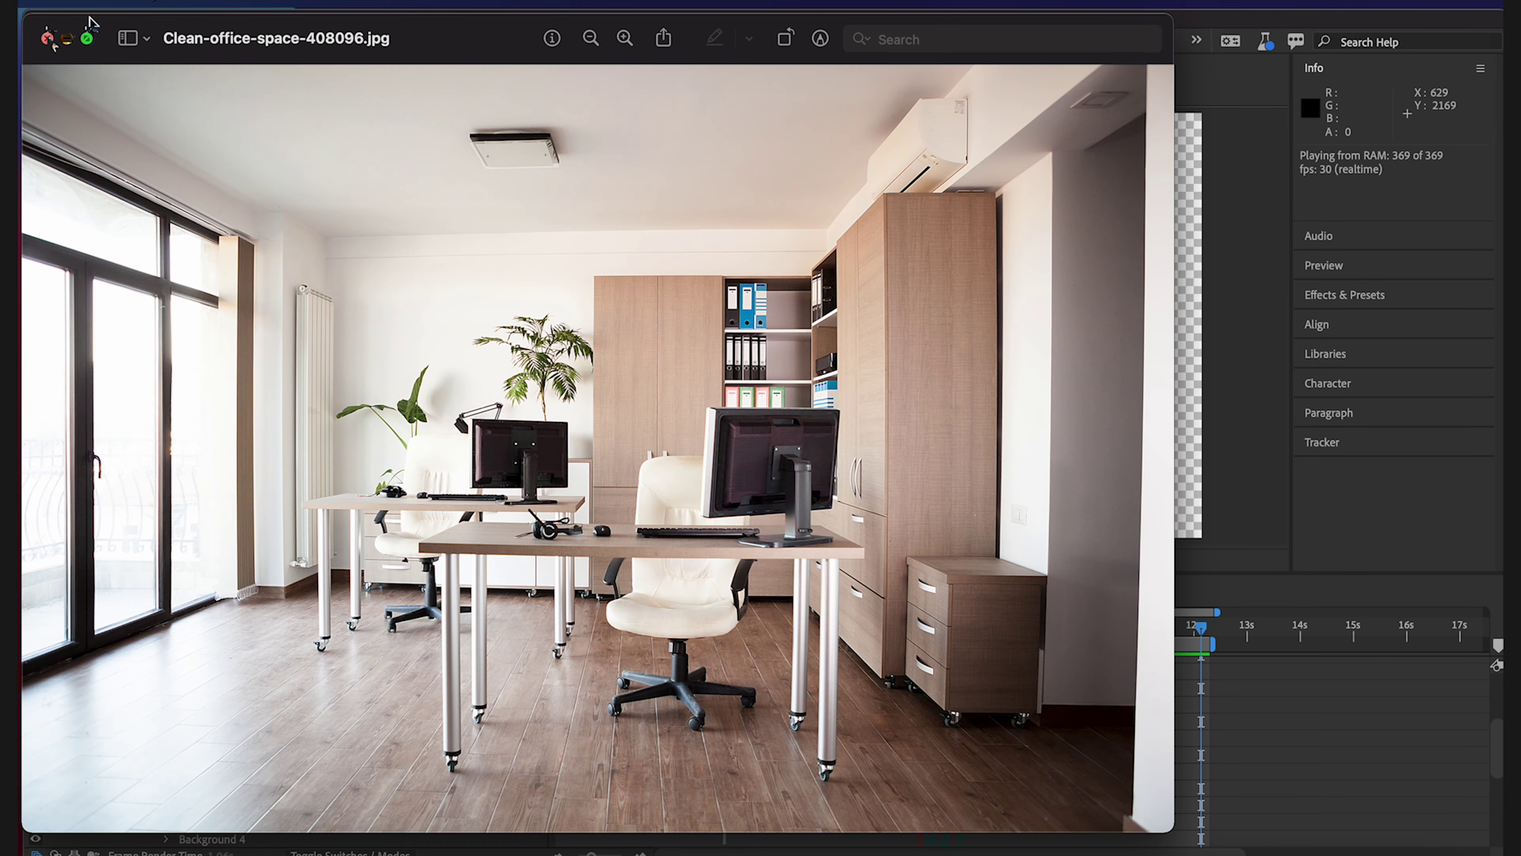
pyautogui.click(47, 38)
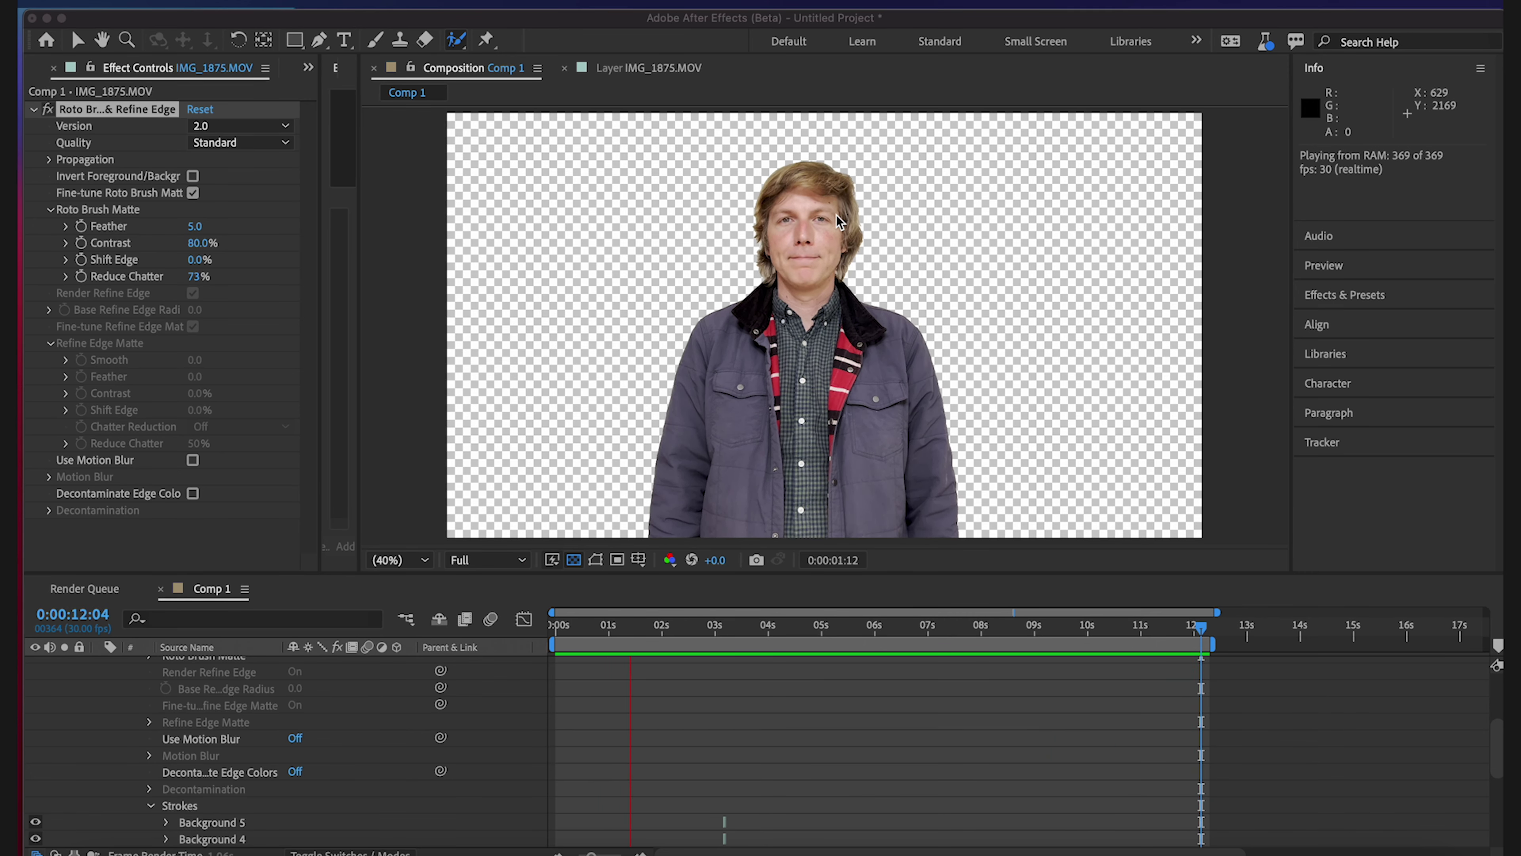
# - Add the office photo to the composition and apply Gaussian Blur at 47.9
pyautogui.click(724, 587)
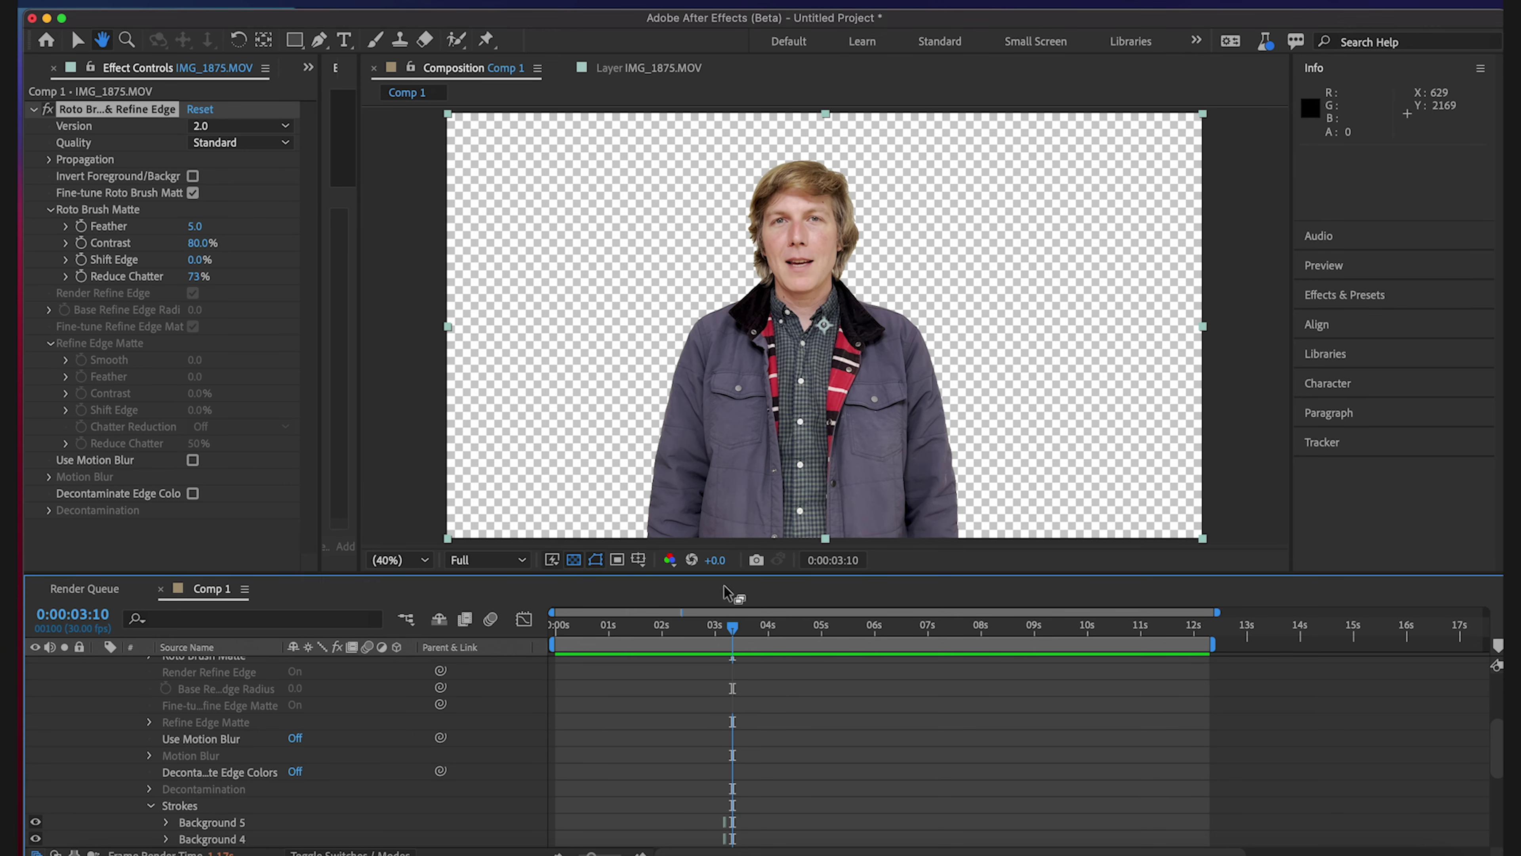
pyautogui.press('super+Tab')
pyautogui.moveTo(647, 201)
pyautogui.mouseDown()
pyautogui.moveTo(516, 246)
pyautogui.moveTo(324, 710)
pyautogui.moveTo(231, 677)
pyautogui.moveTo(231, 698)
pyautogui.mouseUp()
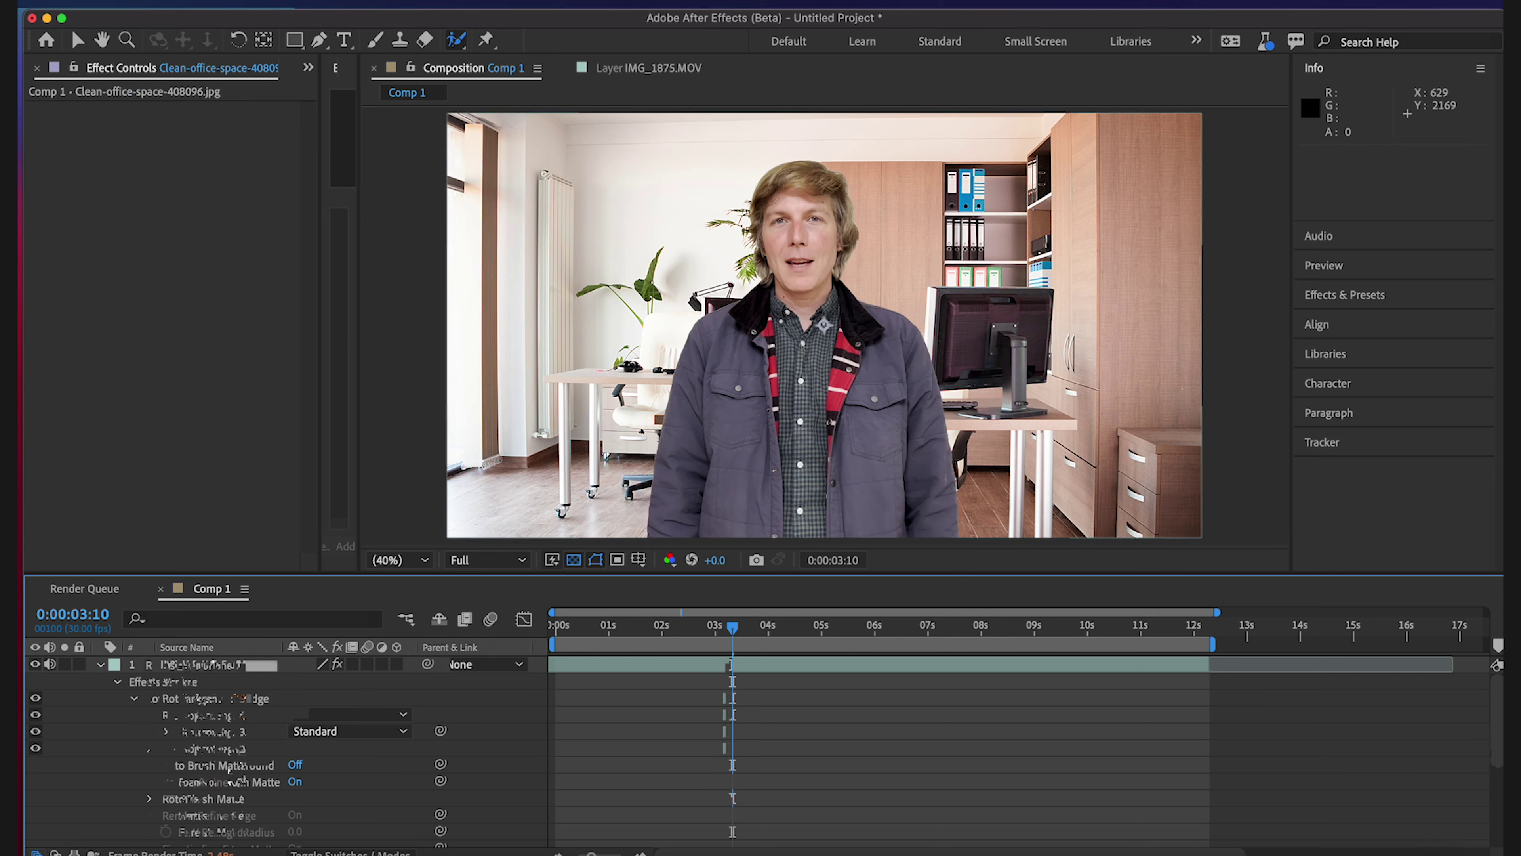
pyautogui.click(476, 8)
pyautogui.moveTo(527, 147)
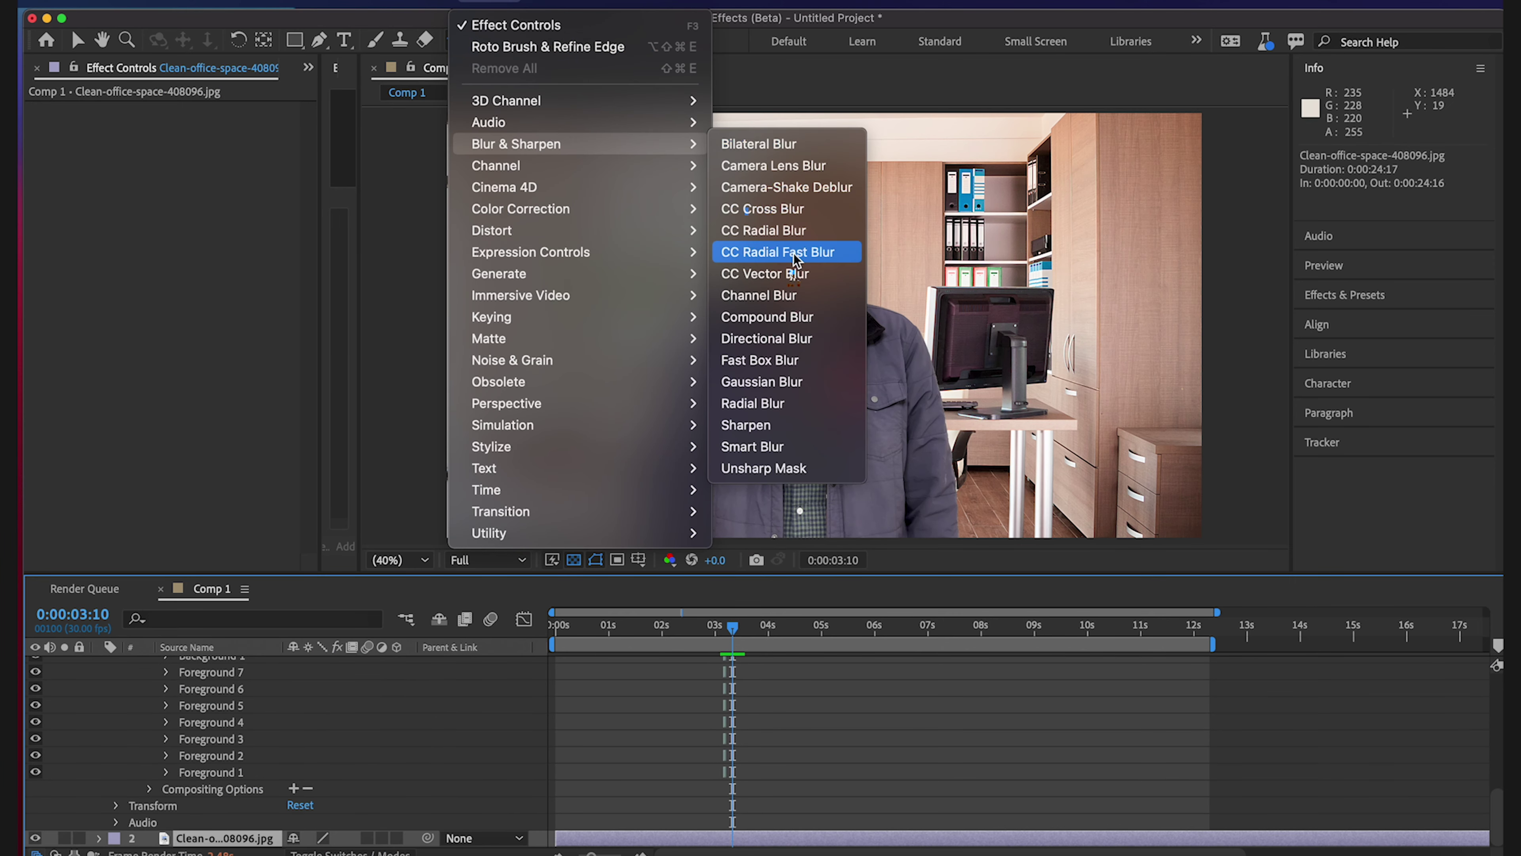
pyautogui.click(773, 384)
pyautogui.moveTo(188, 127); pyautogui.dragTo(256, 122)
# - Move the office background lower to position 1920,1566 and preview the composite
pyautogui.click(224, 838)
pyautogui.press('p')
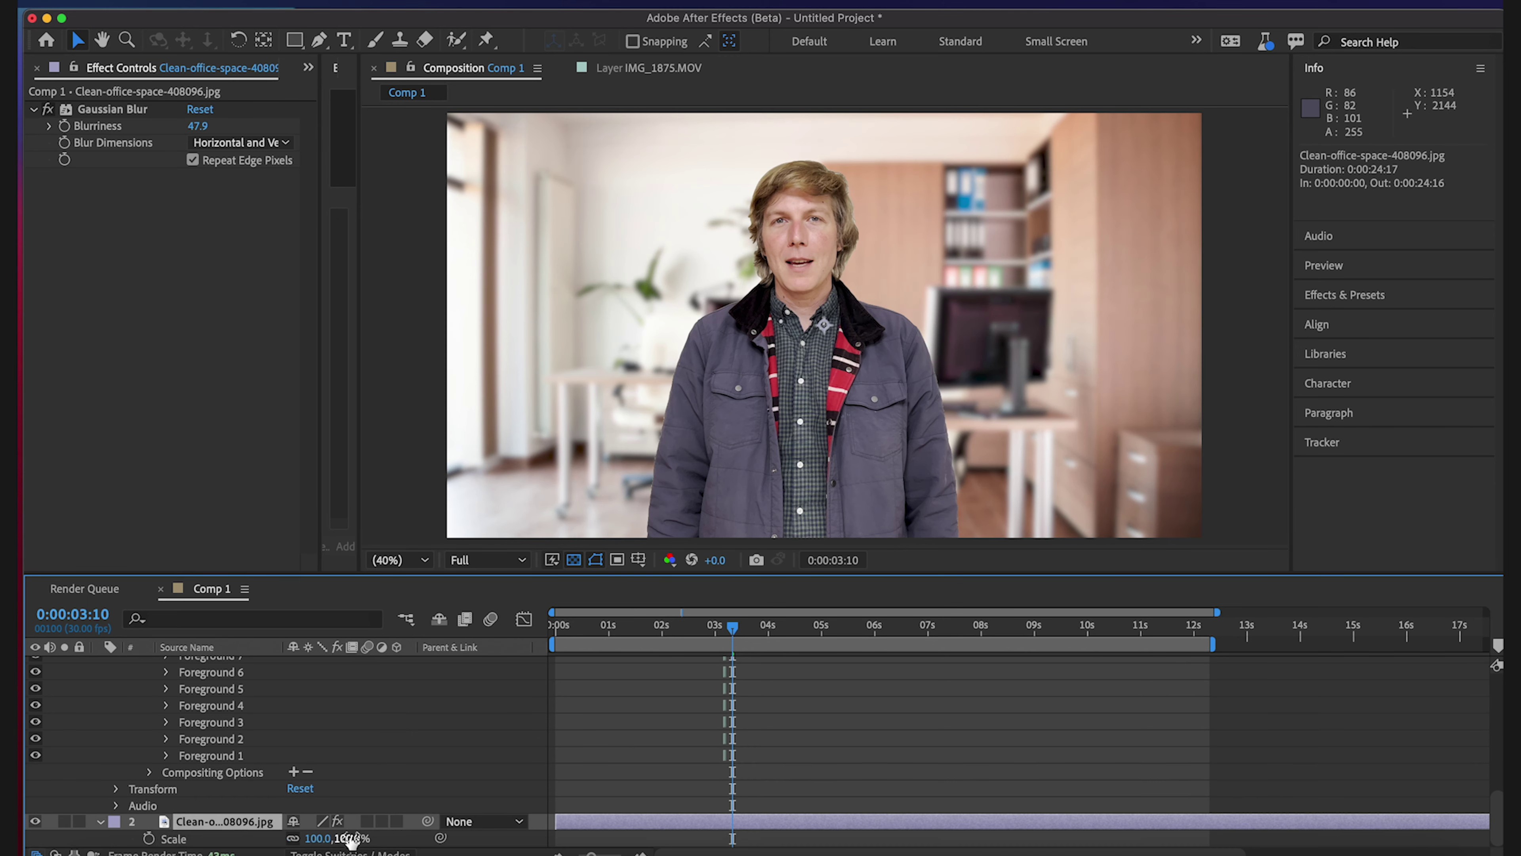
pyautogui.moveTo(342, 836); pyautogui.dragTo(748, 809)
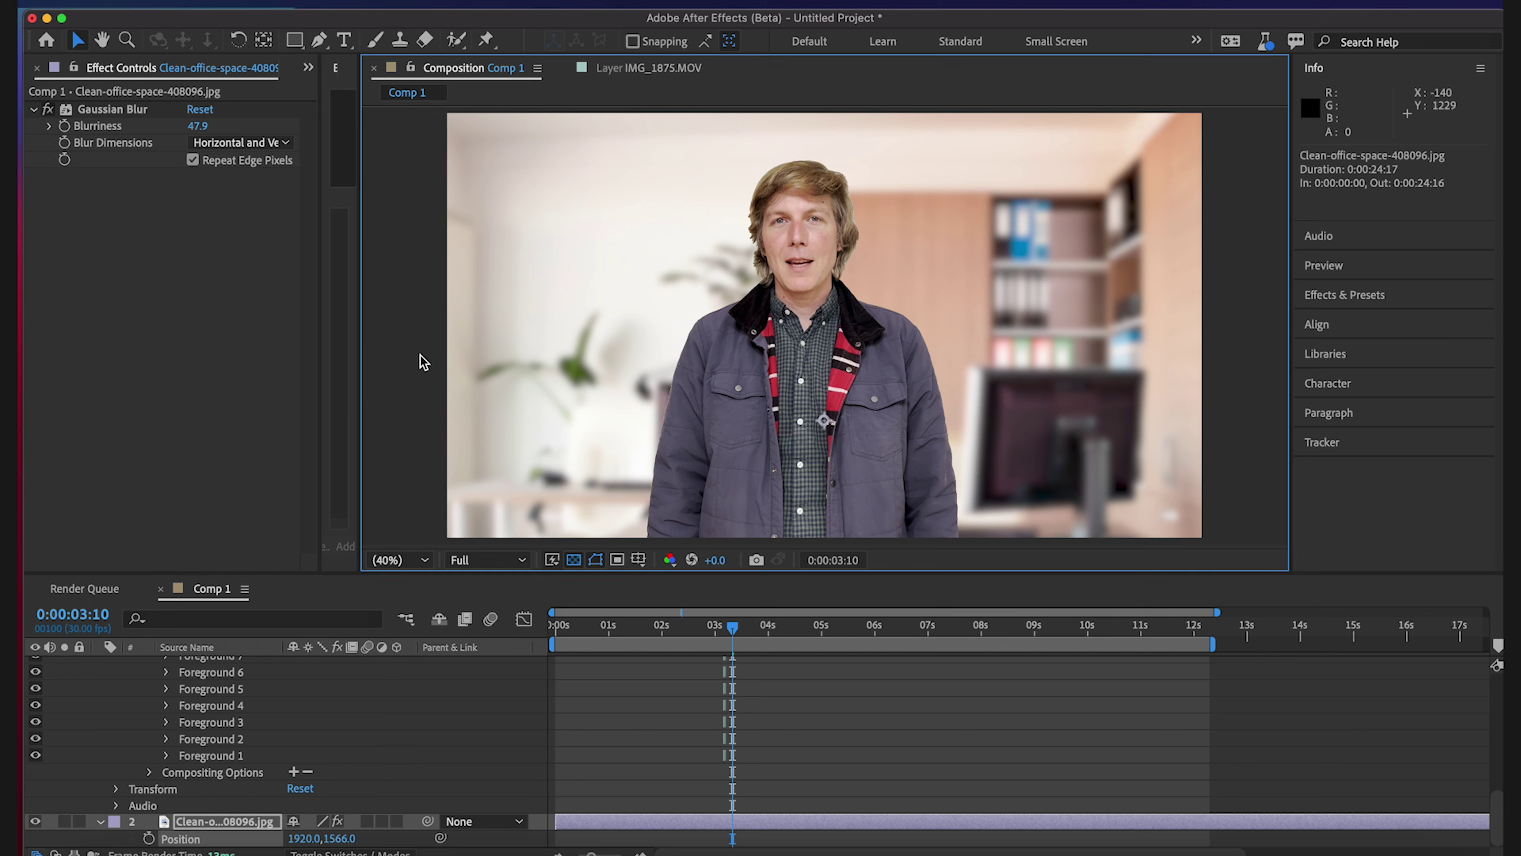
pyautogui.press('space')
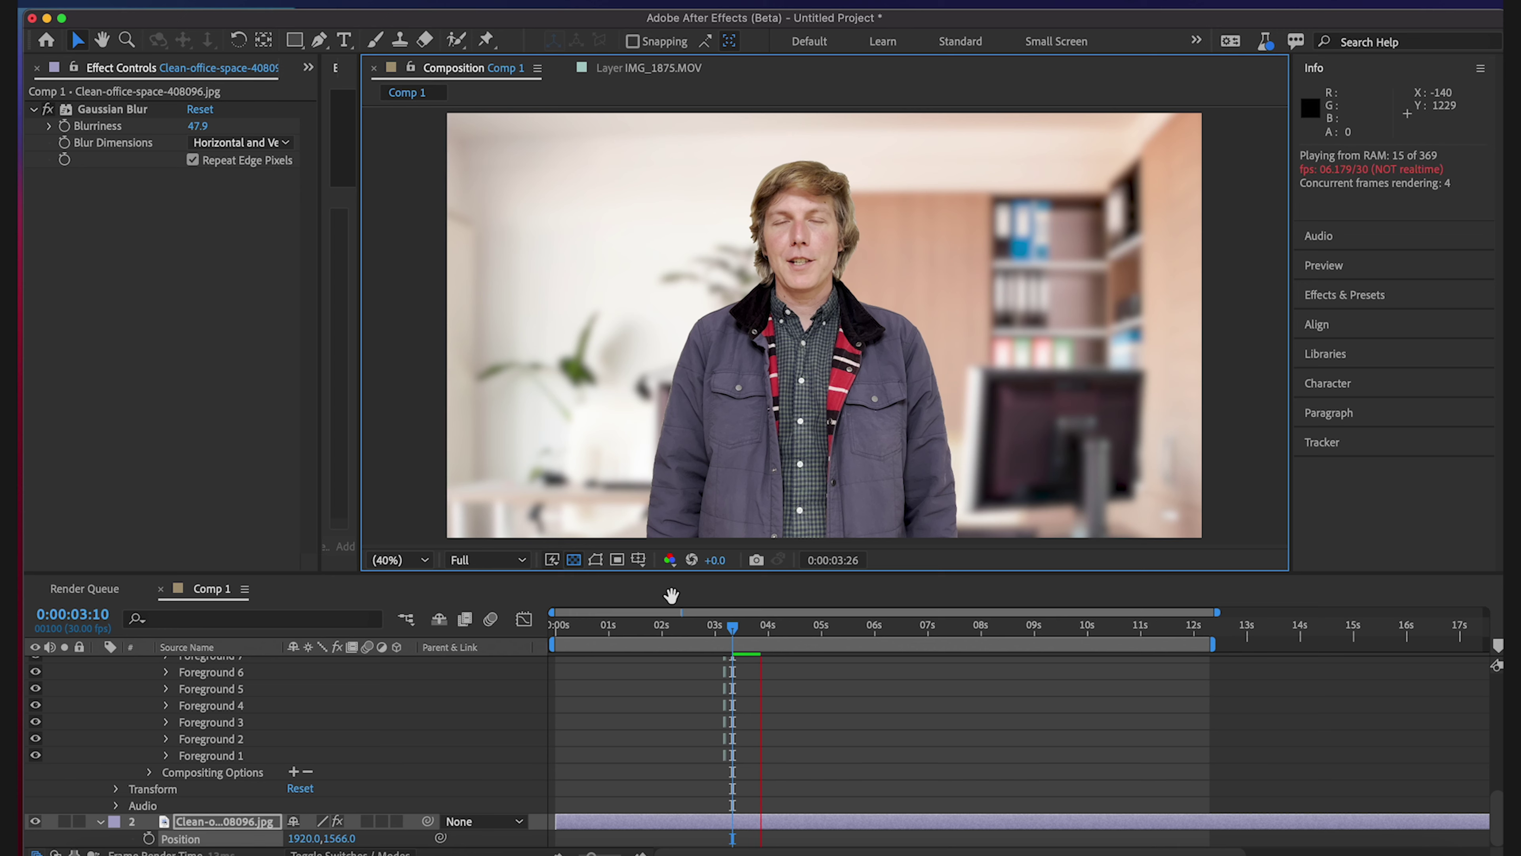
pyautogui.press('space')
pyautogui.click(486, 560)
pyautogui.click(488, 670)
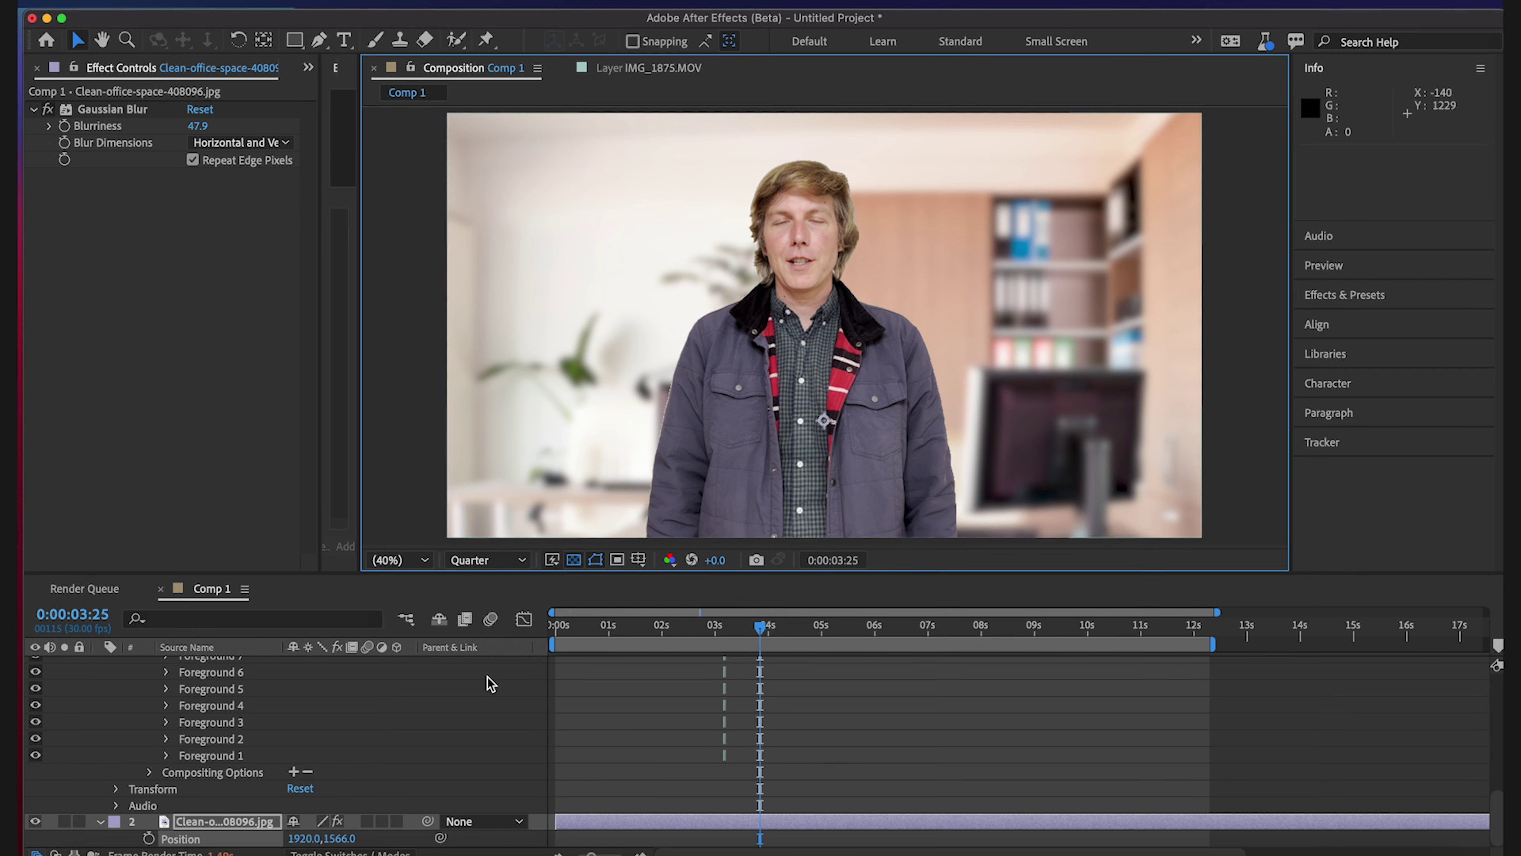
pyautogui.press('space')
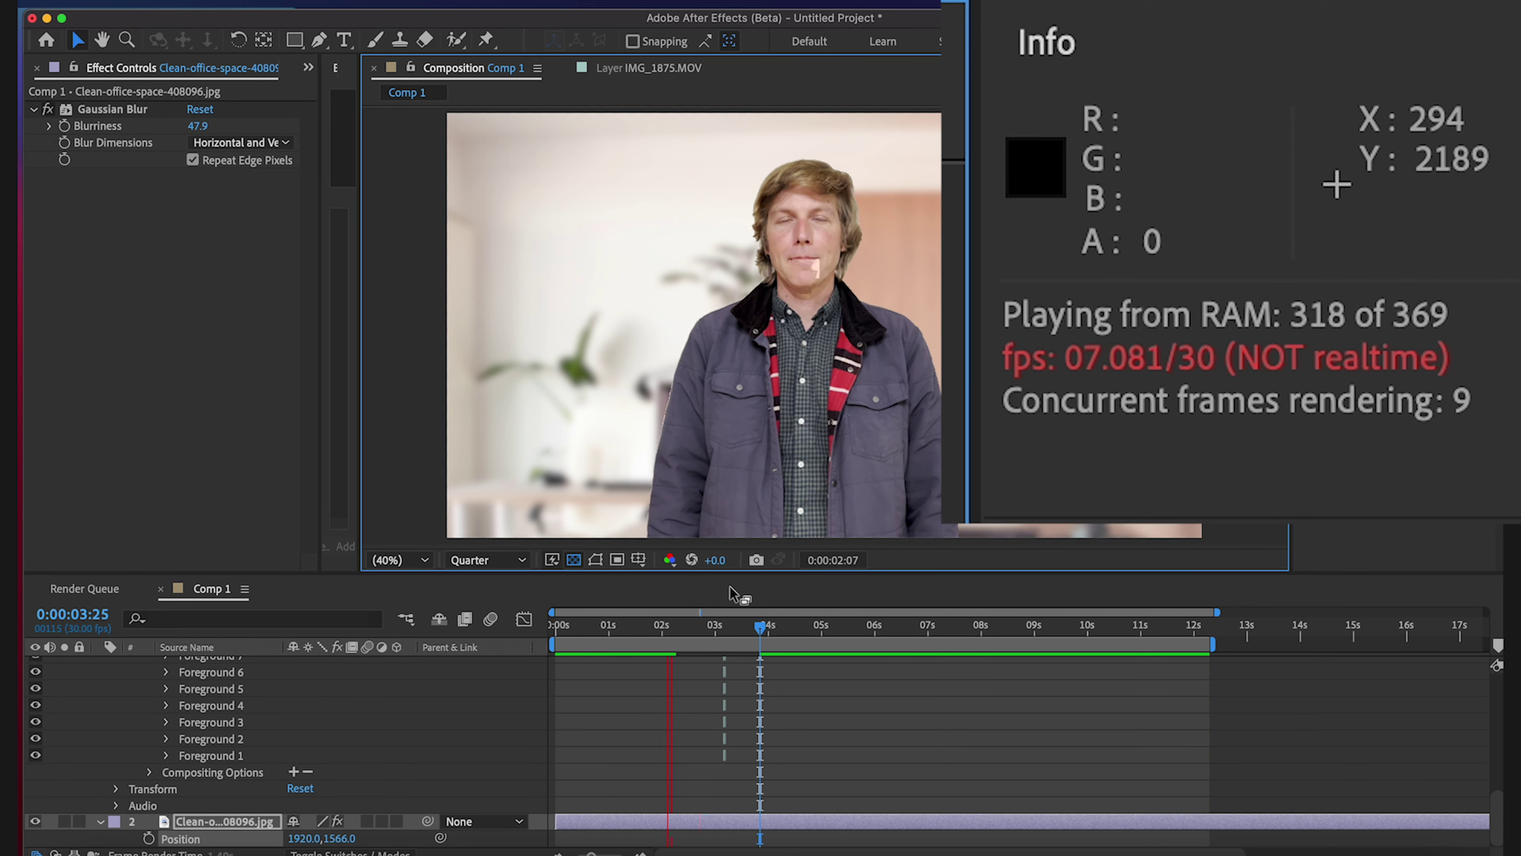
pyautogui.press('space')
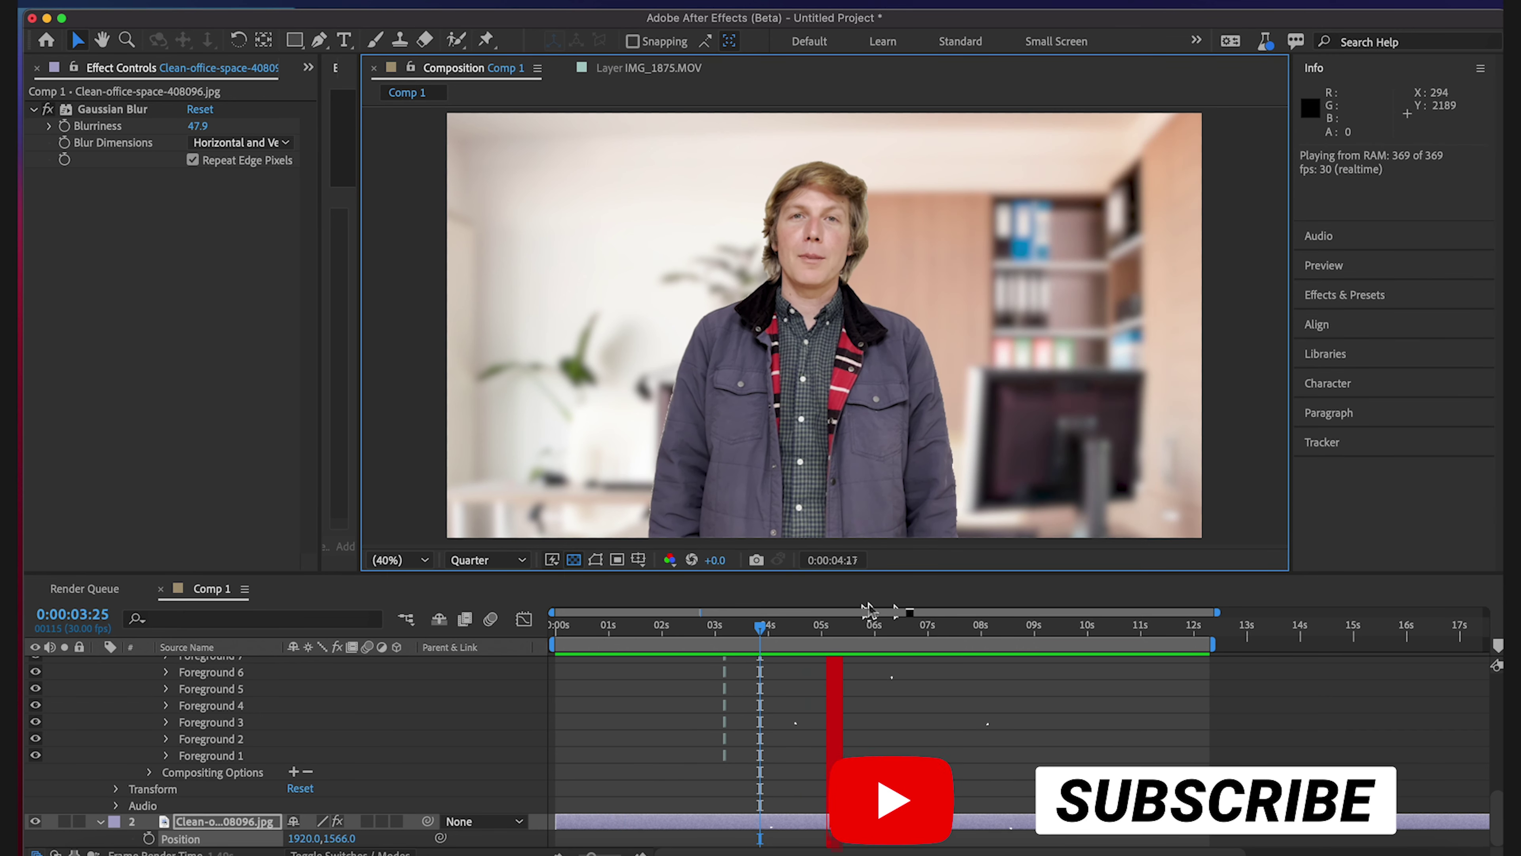
pyautogui.scroll(10, 429, 712)
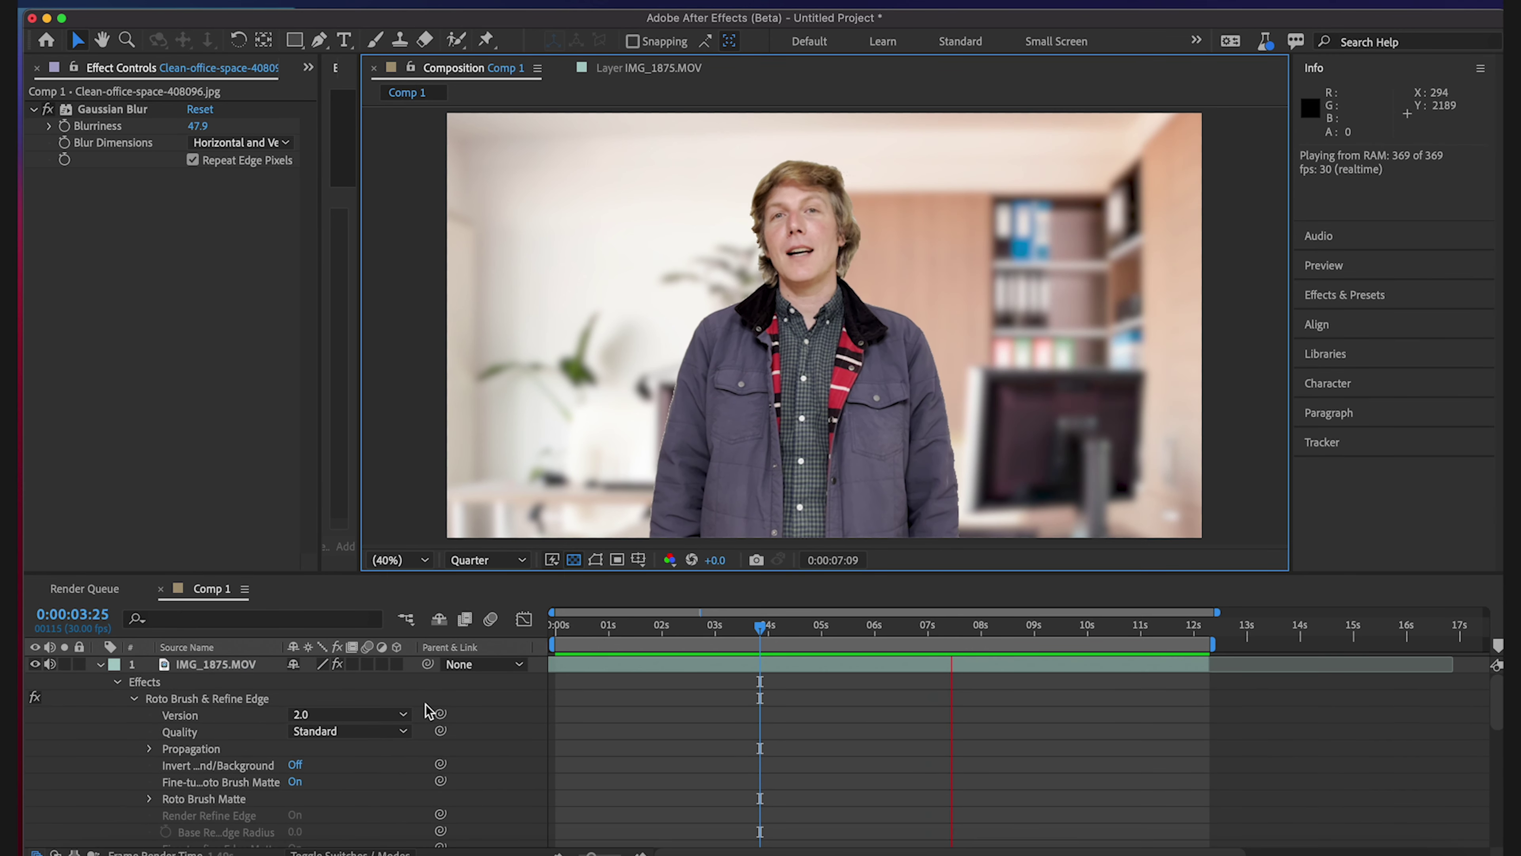
# - Duplicate the figure layer twice and slide one copy right to position 2761,1080
pyautogui.click(117, 682)
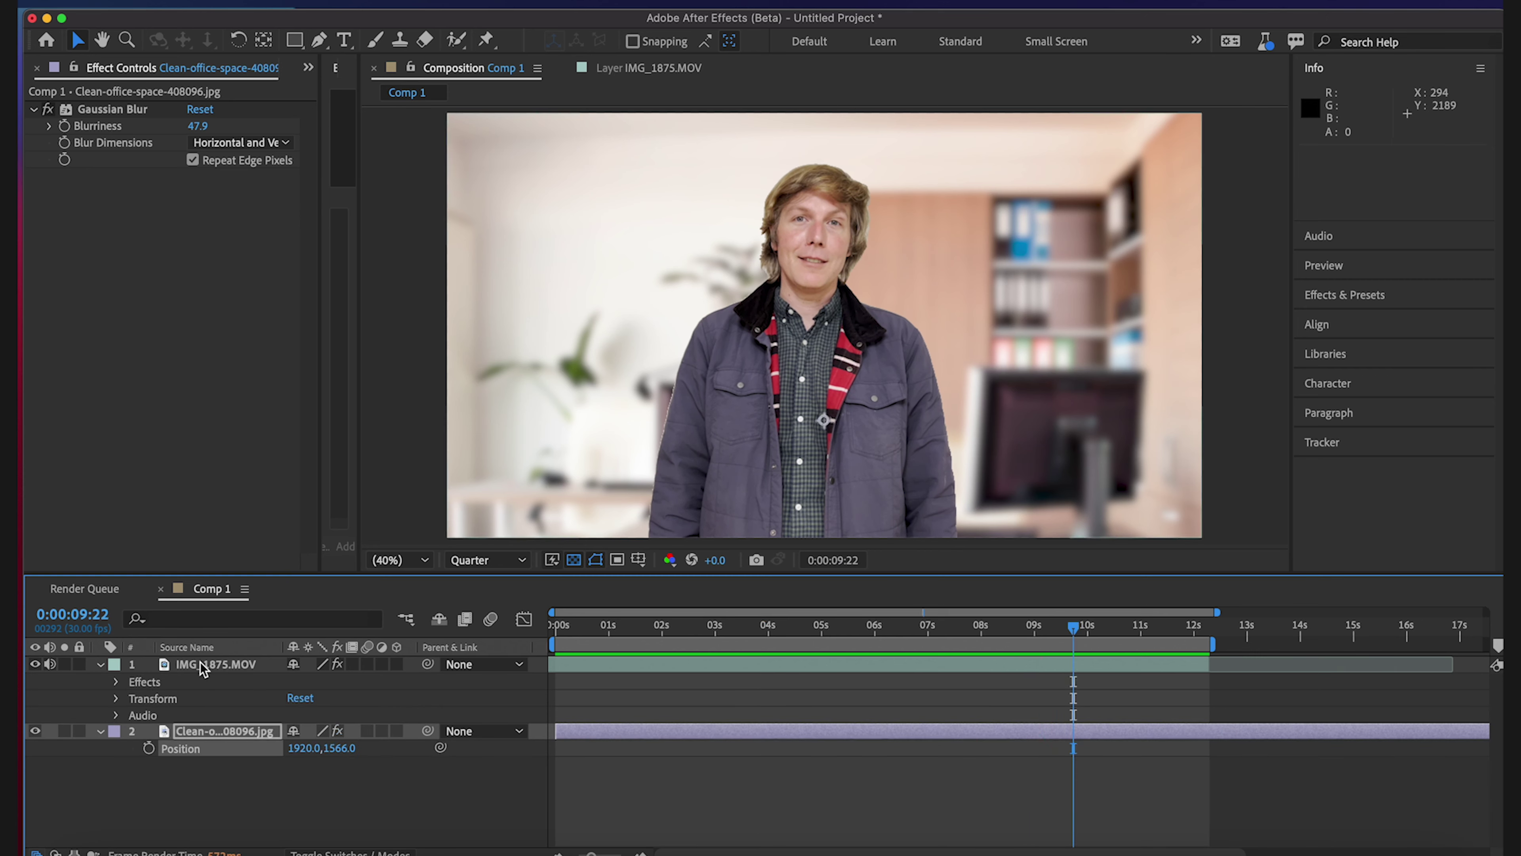
pyautogui.click(203, 664)
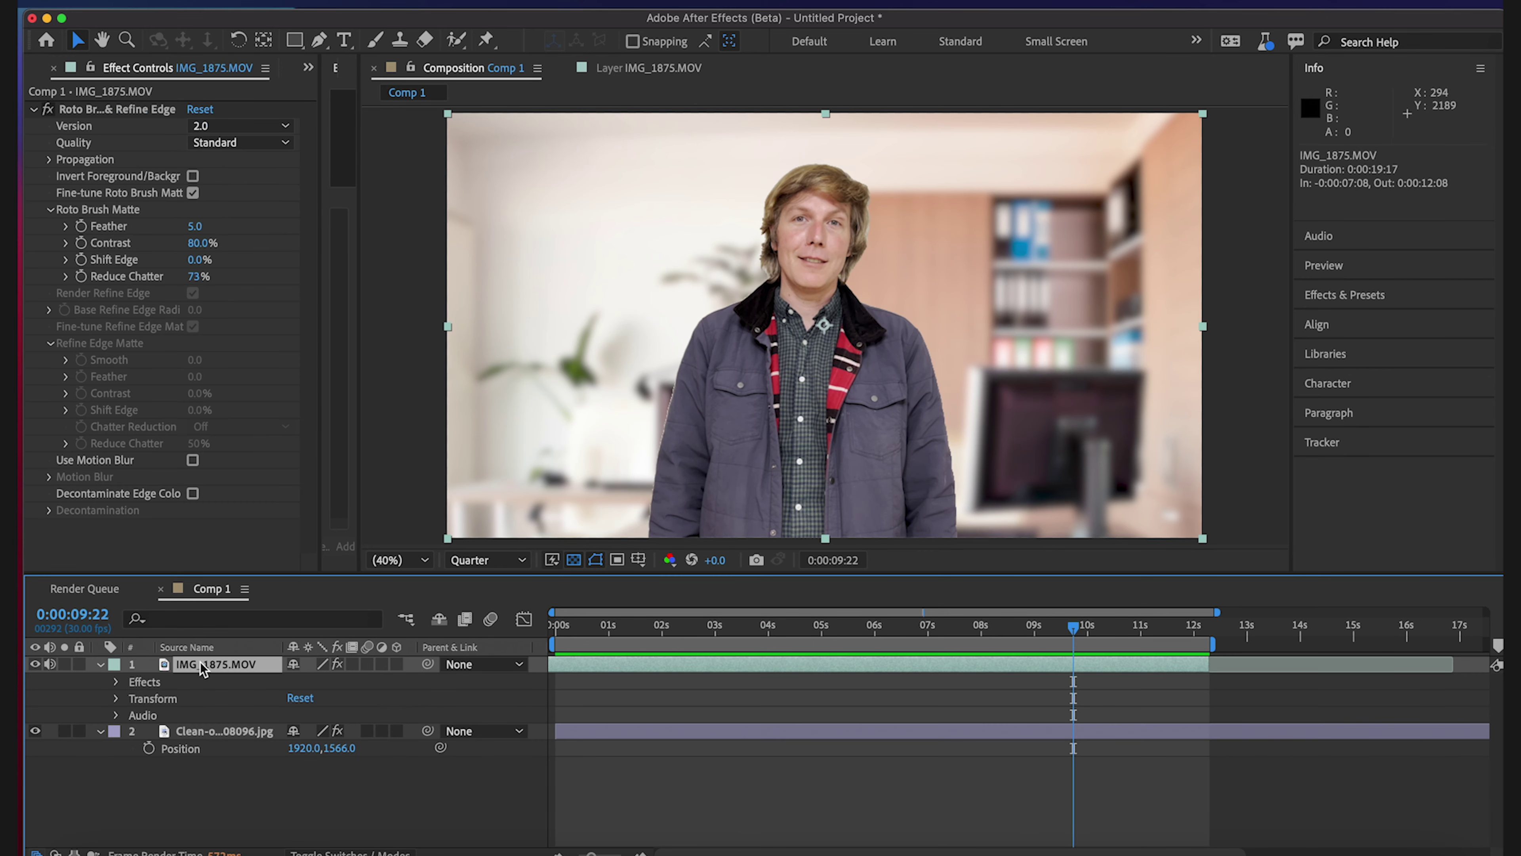
pyautogui.press('super+d')
pyautogui.press('super+d')
pyautogui.click(225, 679)
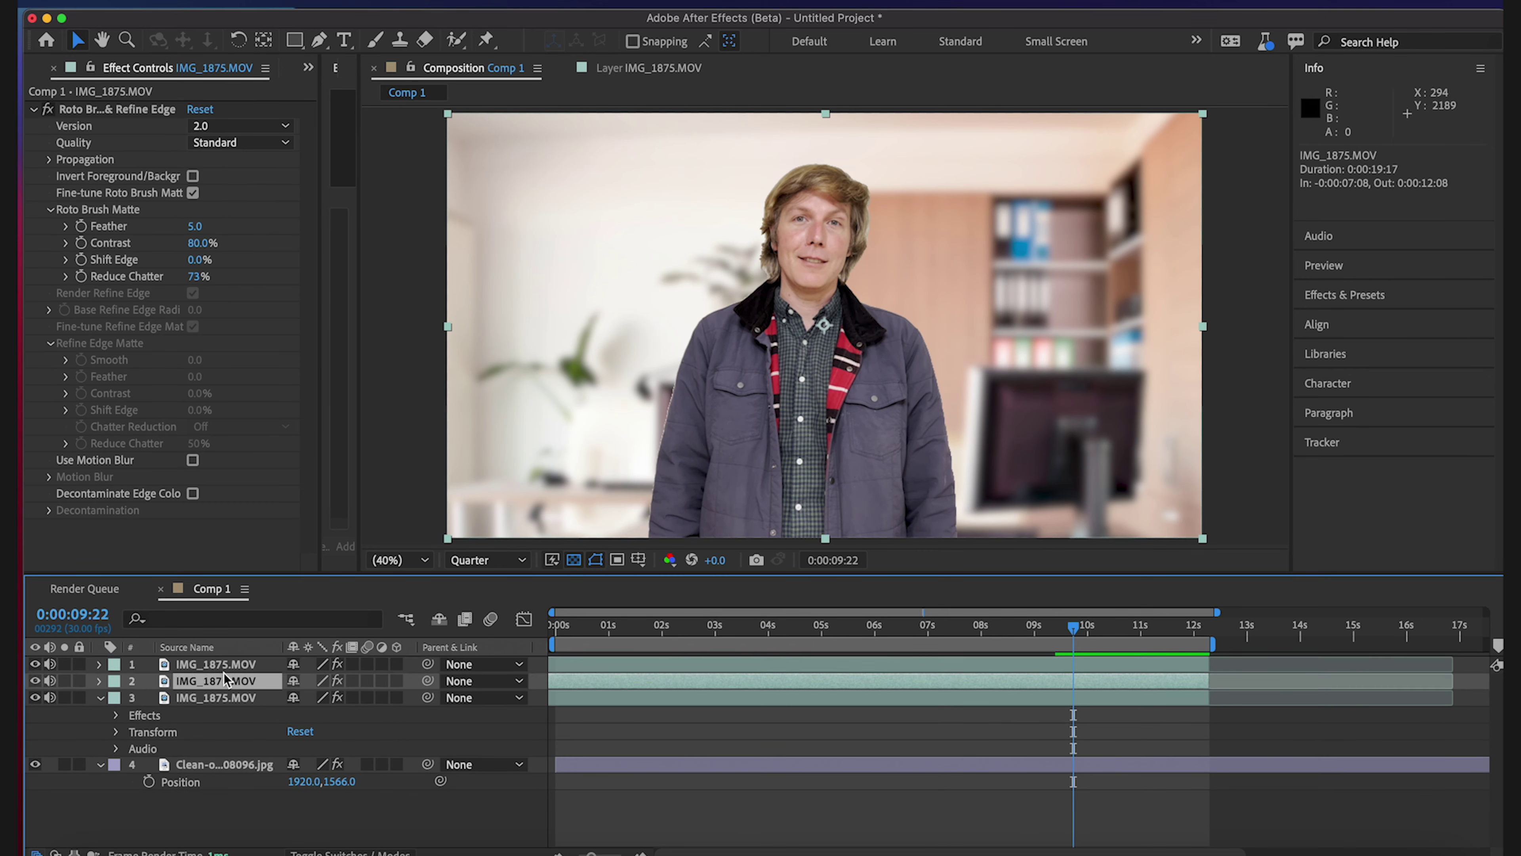
pyautogui.press('p')
pyautogui.moveTo(300, 700); pyautogui.dragTo(1261, 833)
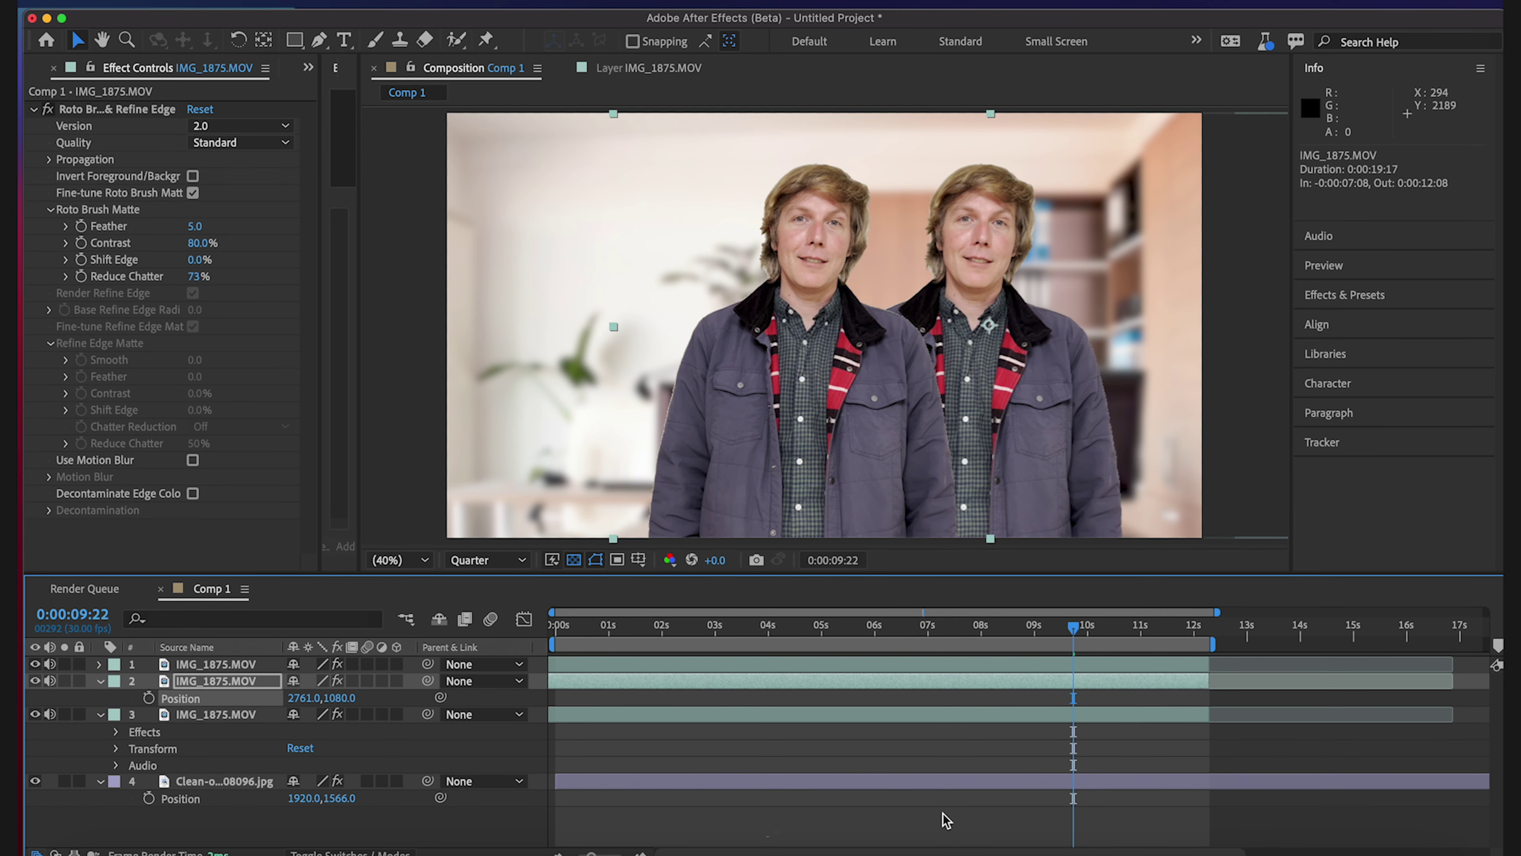
# - Slide the top figure copy left to position 1418,1080
pyautogui.click(230, 709)
pyautogui.click(236, 666)
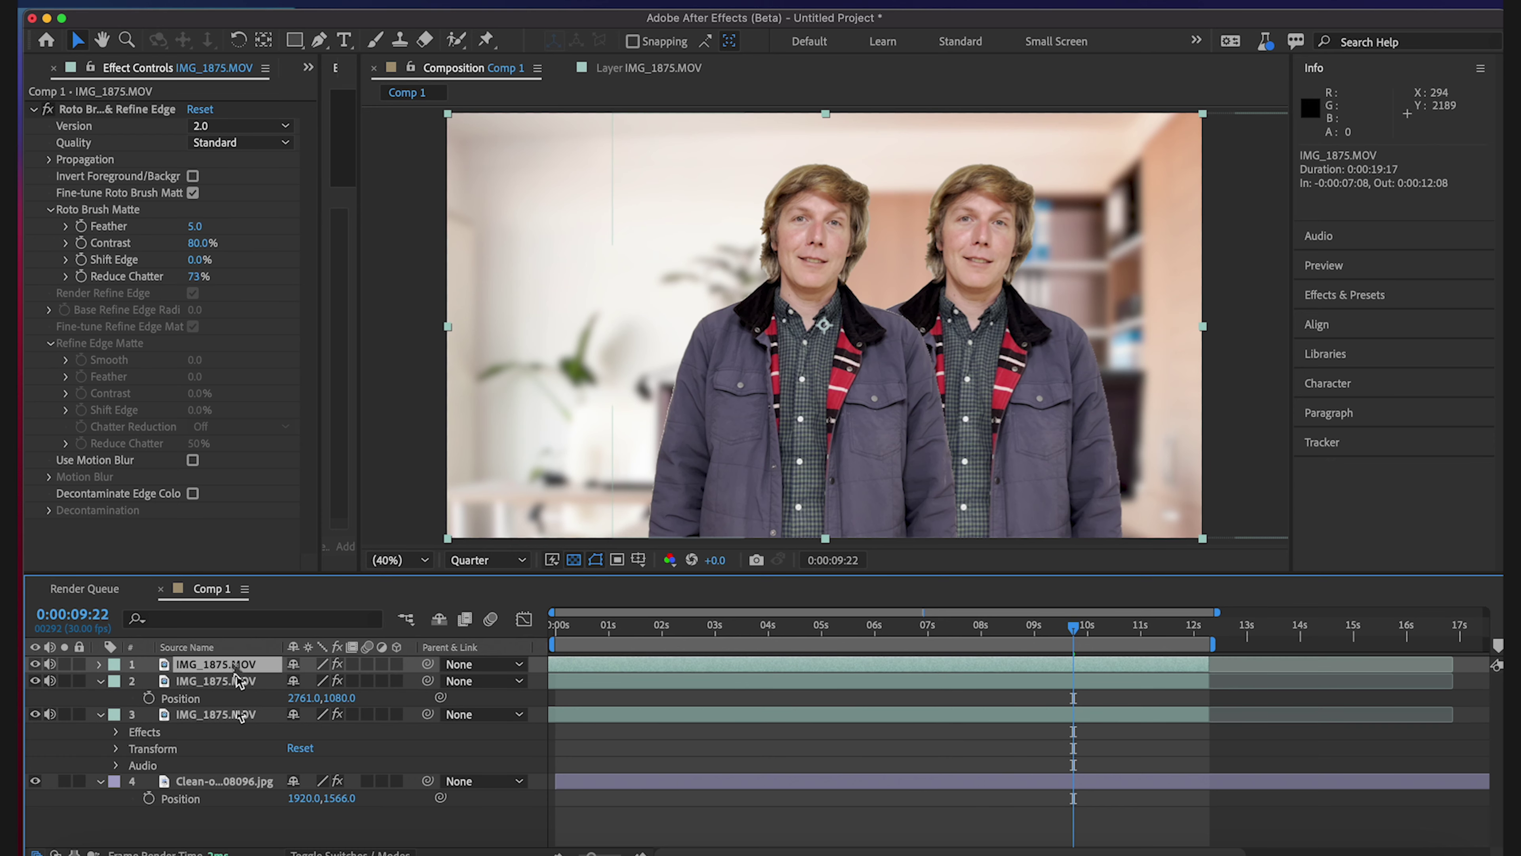
pyautogui.press('p')
pyautogui.moveTo(302, 682); pyautogui.dragTo(21, 624)
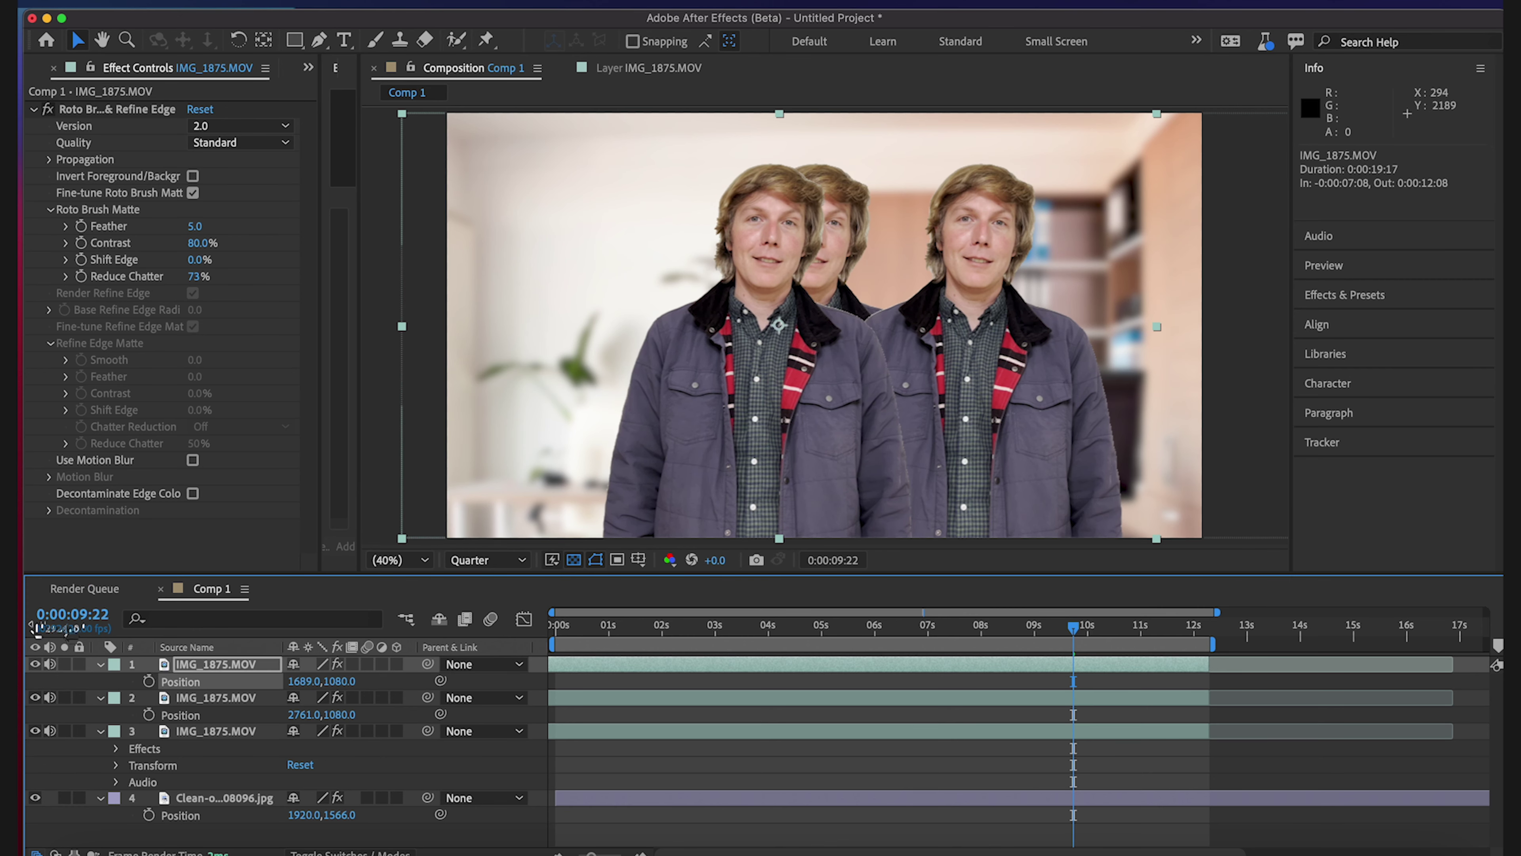
pyautogui.moveTo(307, 685); pyautogui.dragTo(20, 664)
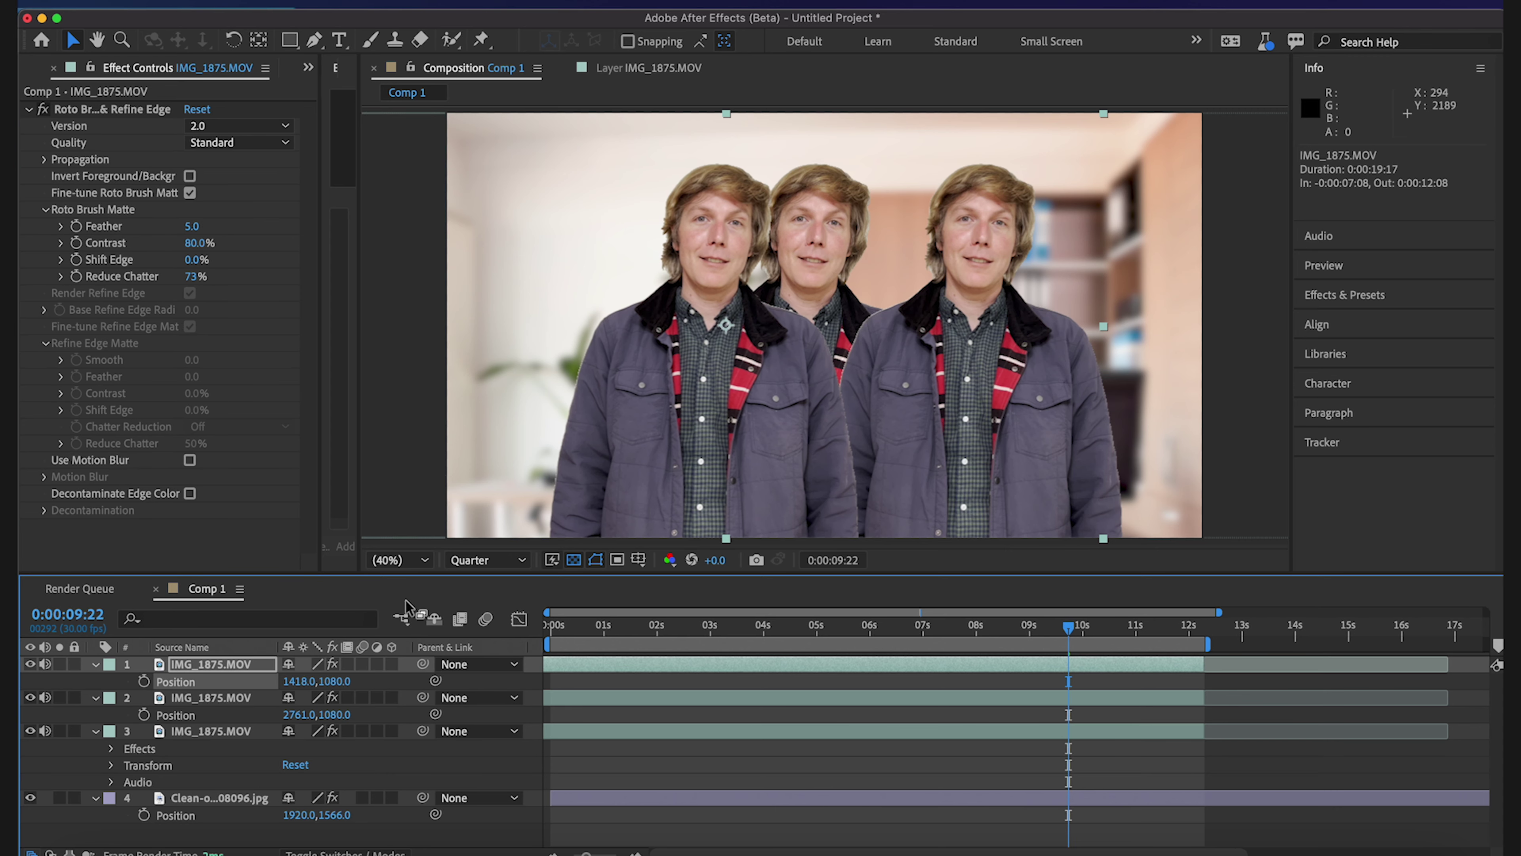
# - Play back the three-figure composite from about 4 seconds
pyautogui.click(754, 626)
pyautogui.press('space')
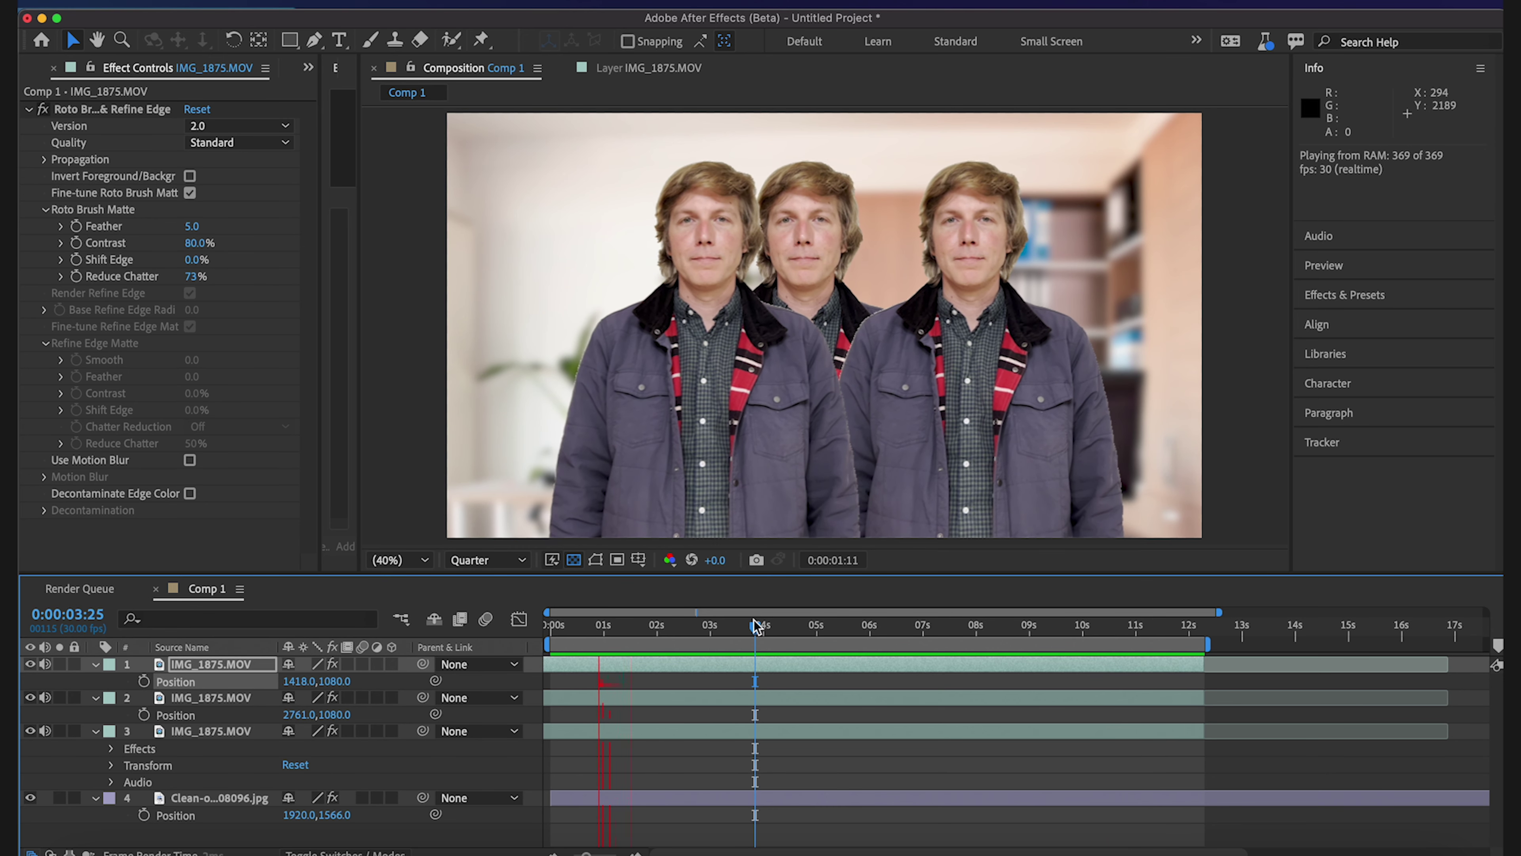
pyautogui.press('space')
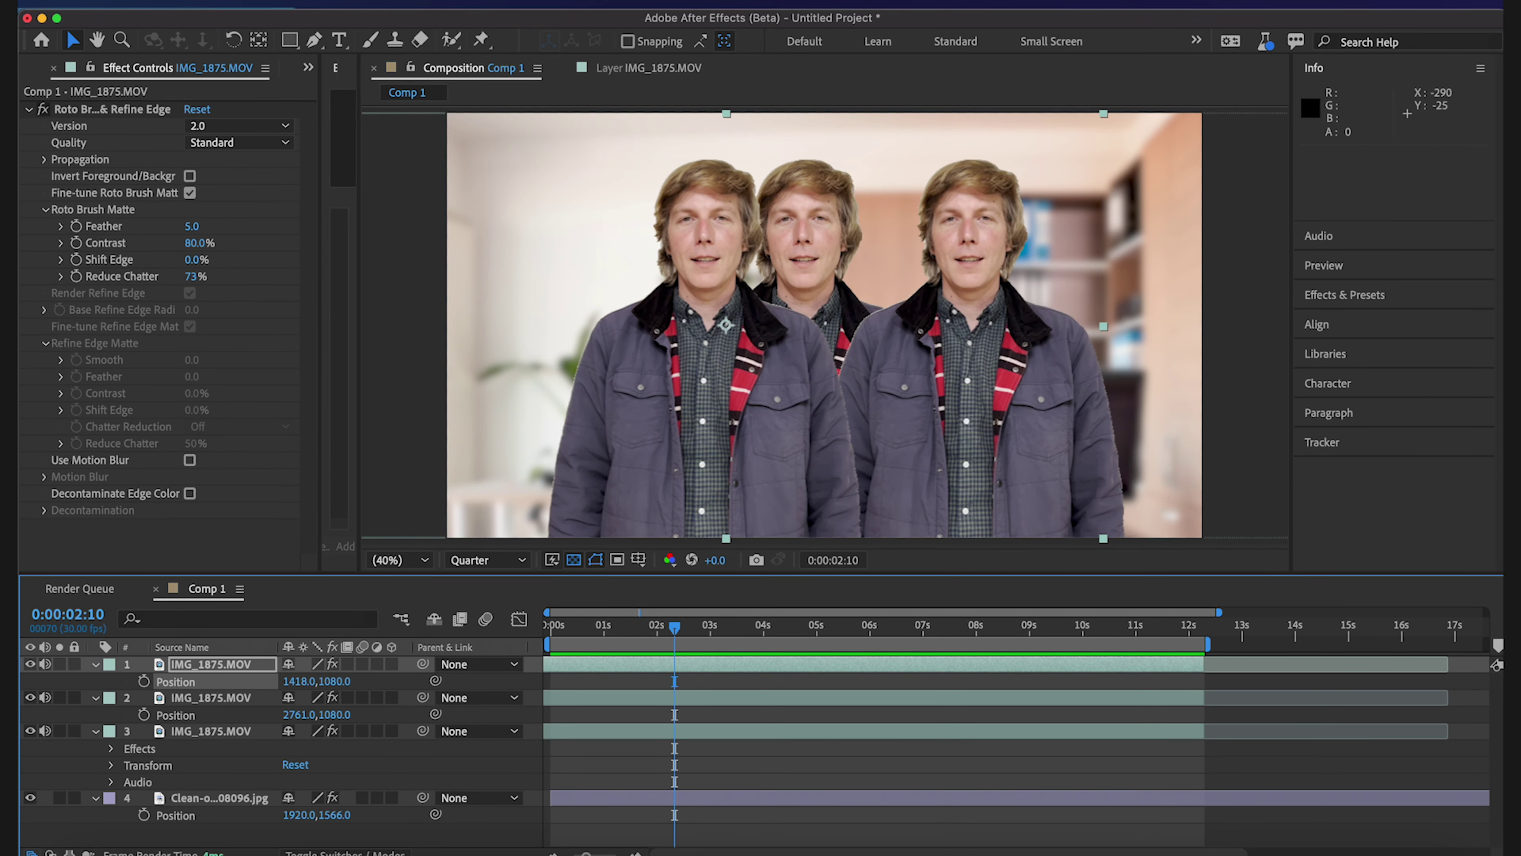
pyautogui.click(229, 1)
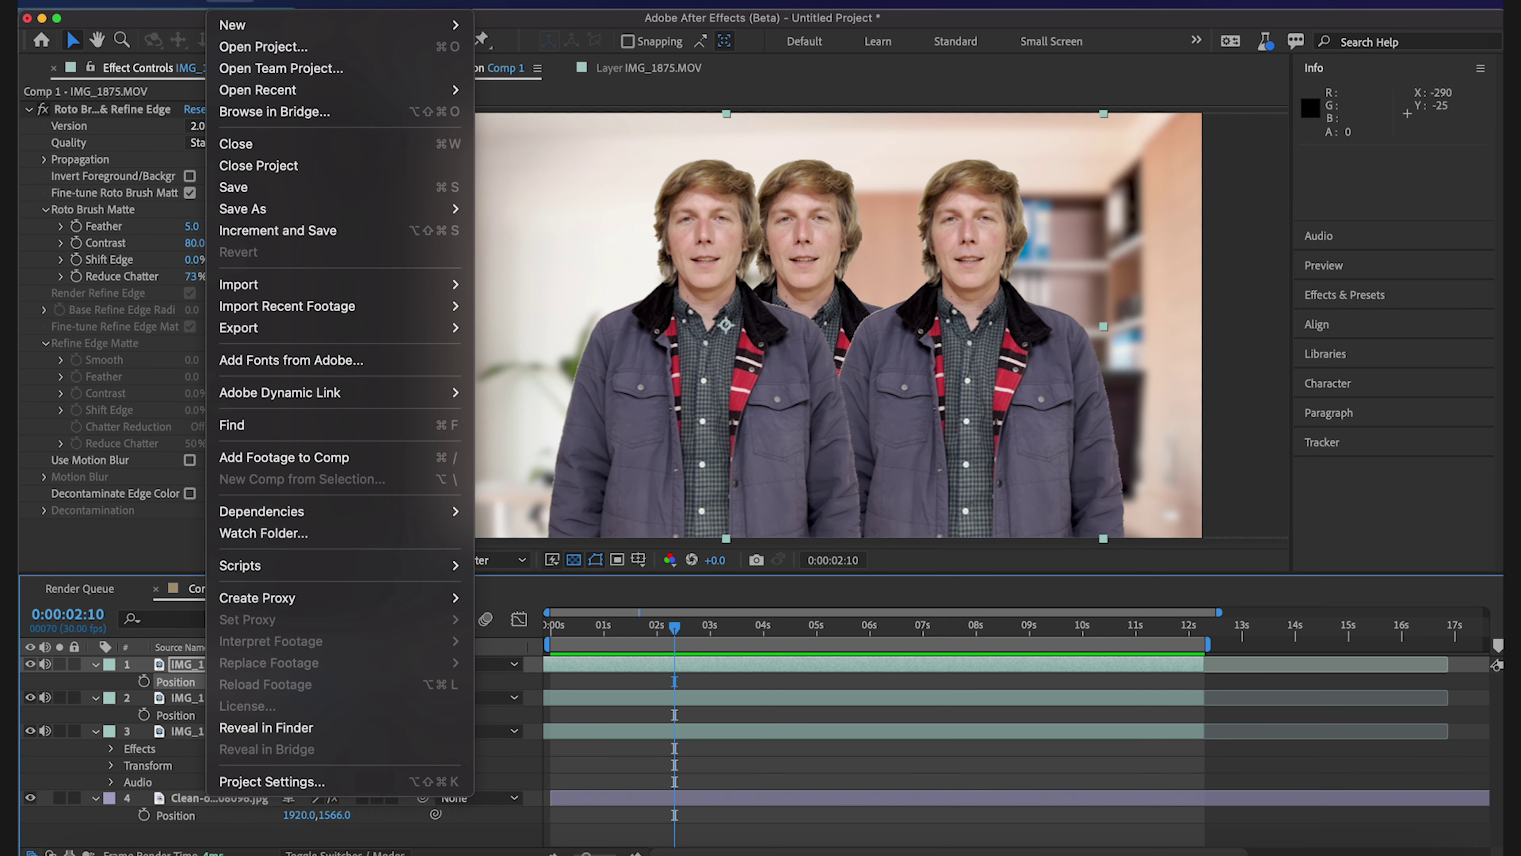
# - Add Comp 1 to the render queue with QuickTime Apple ProRes 422 output
pyautogui.press('Escape')
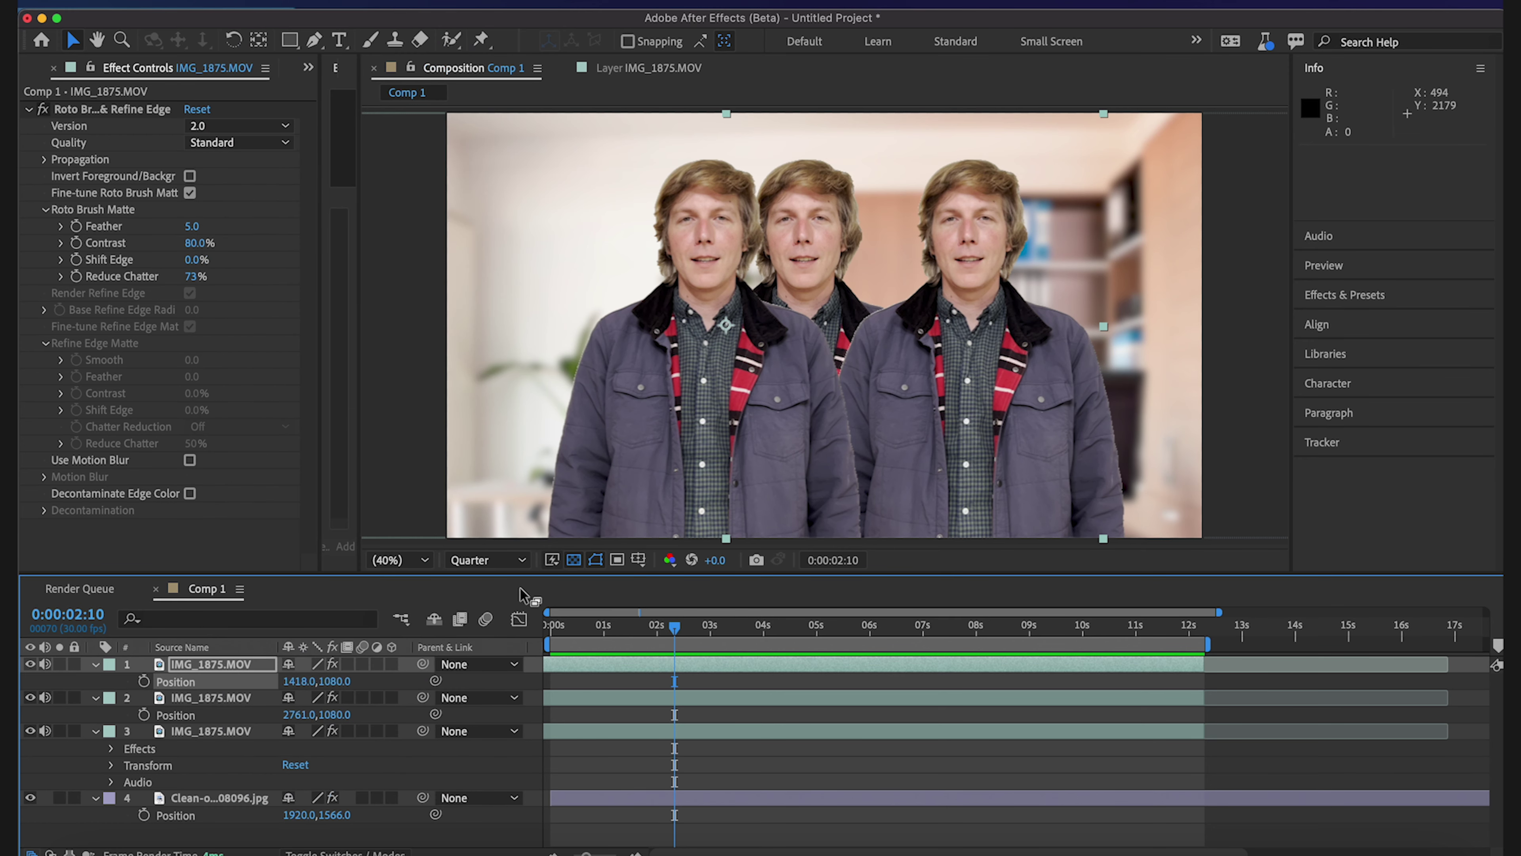
pyautogui.press('ctrl+super+m')
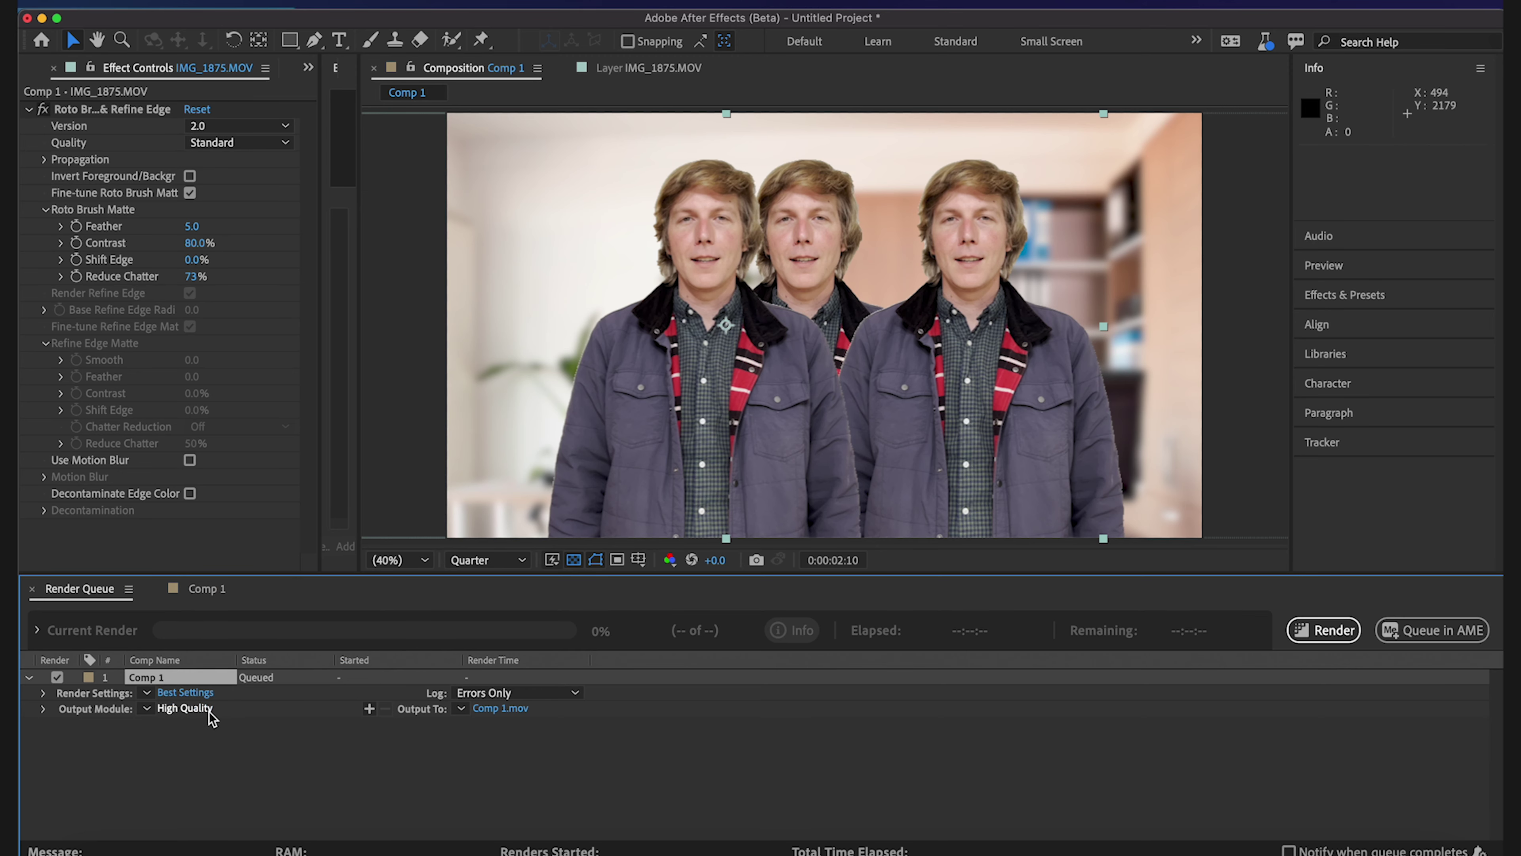
pyautogui.click(185, 708)
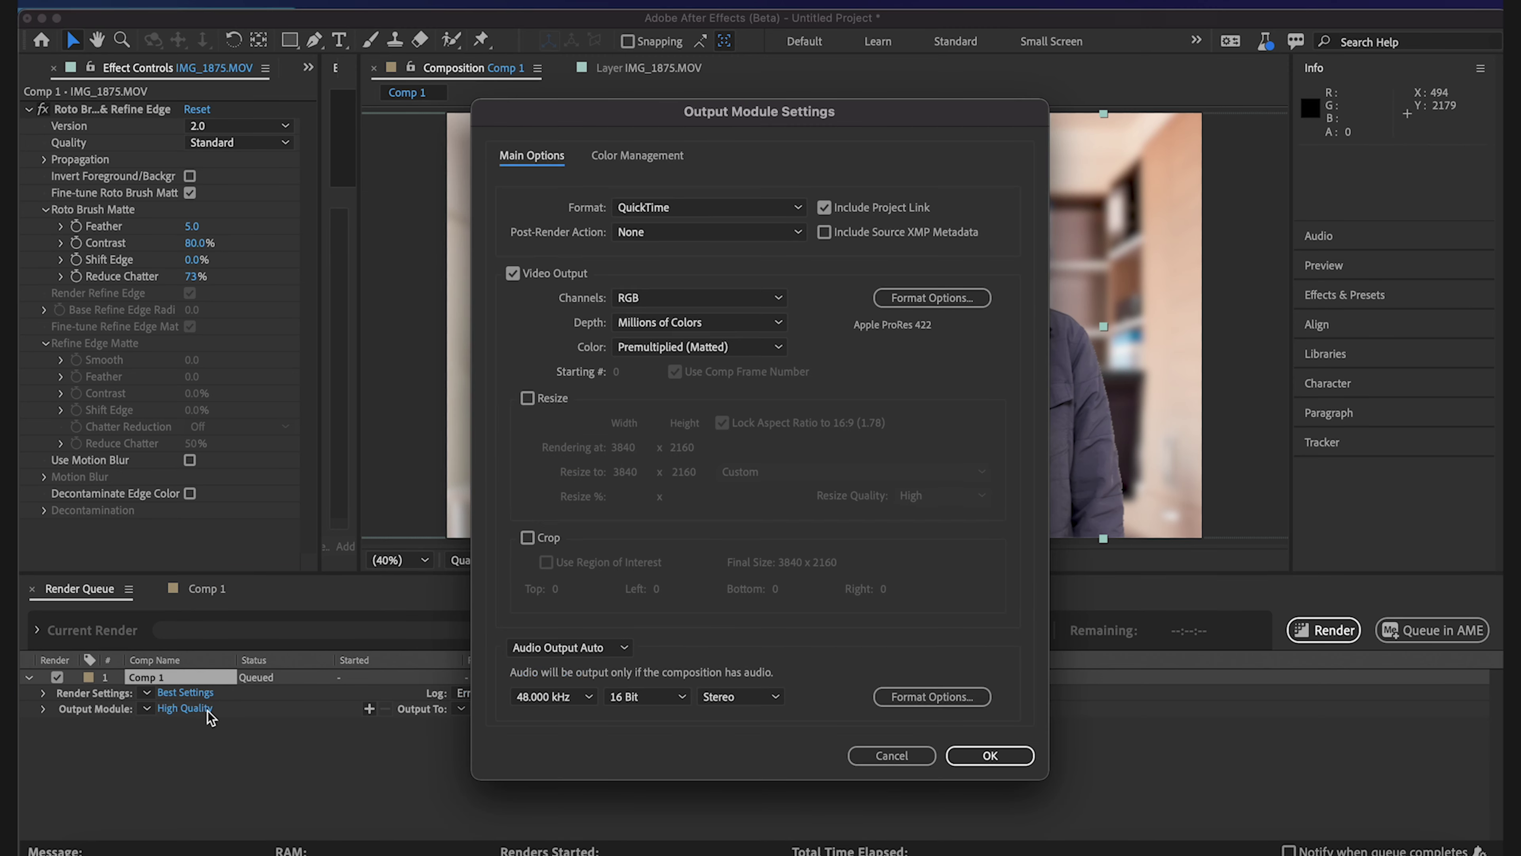
pyautogui.click(907, 298)
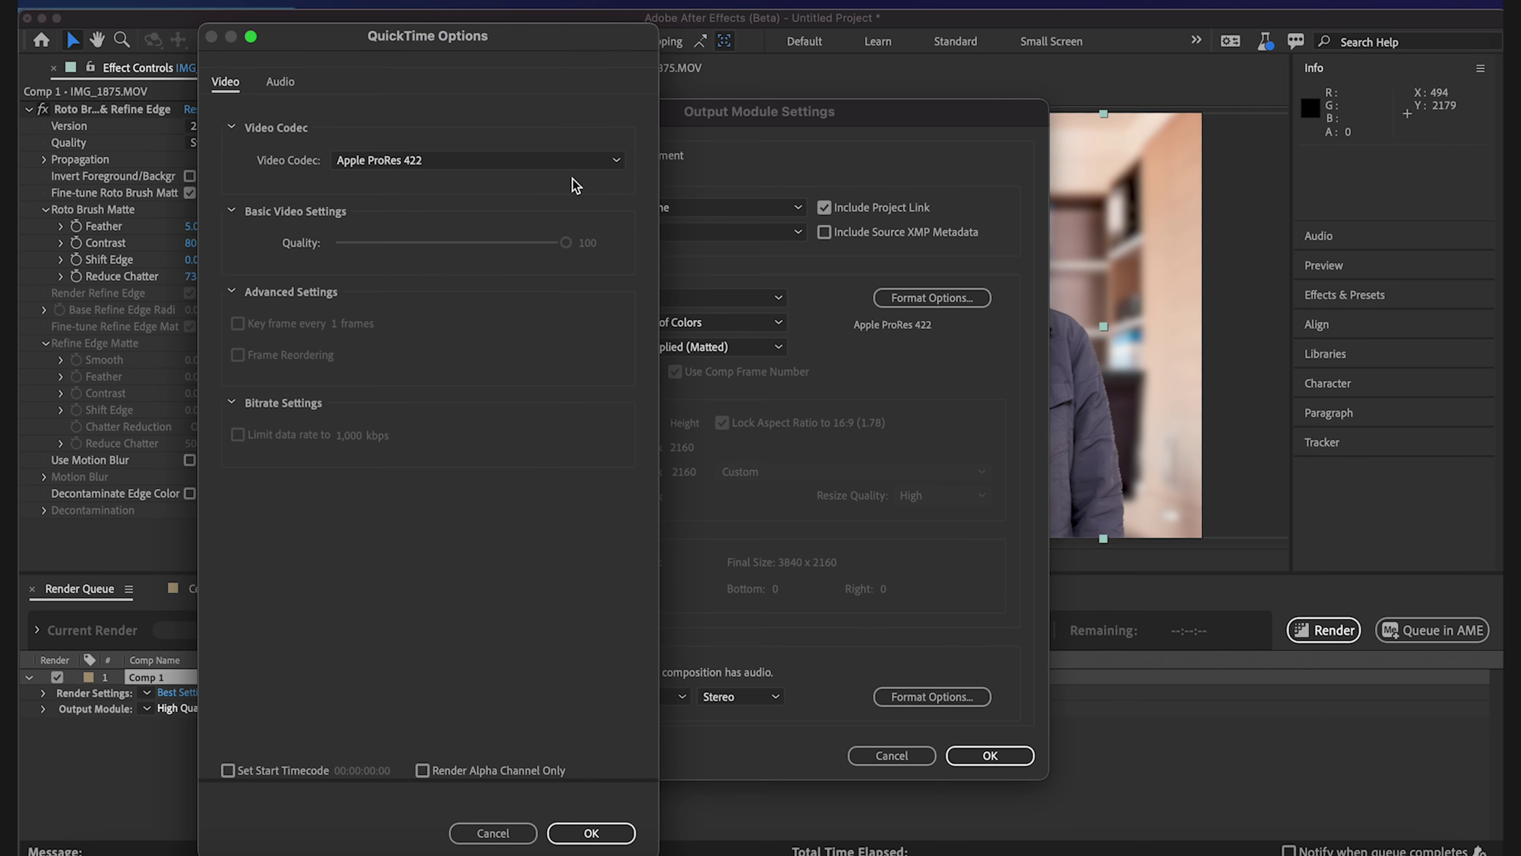
pyautogui.click(584, 830)
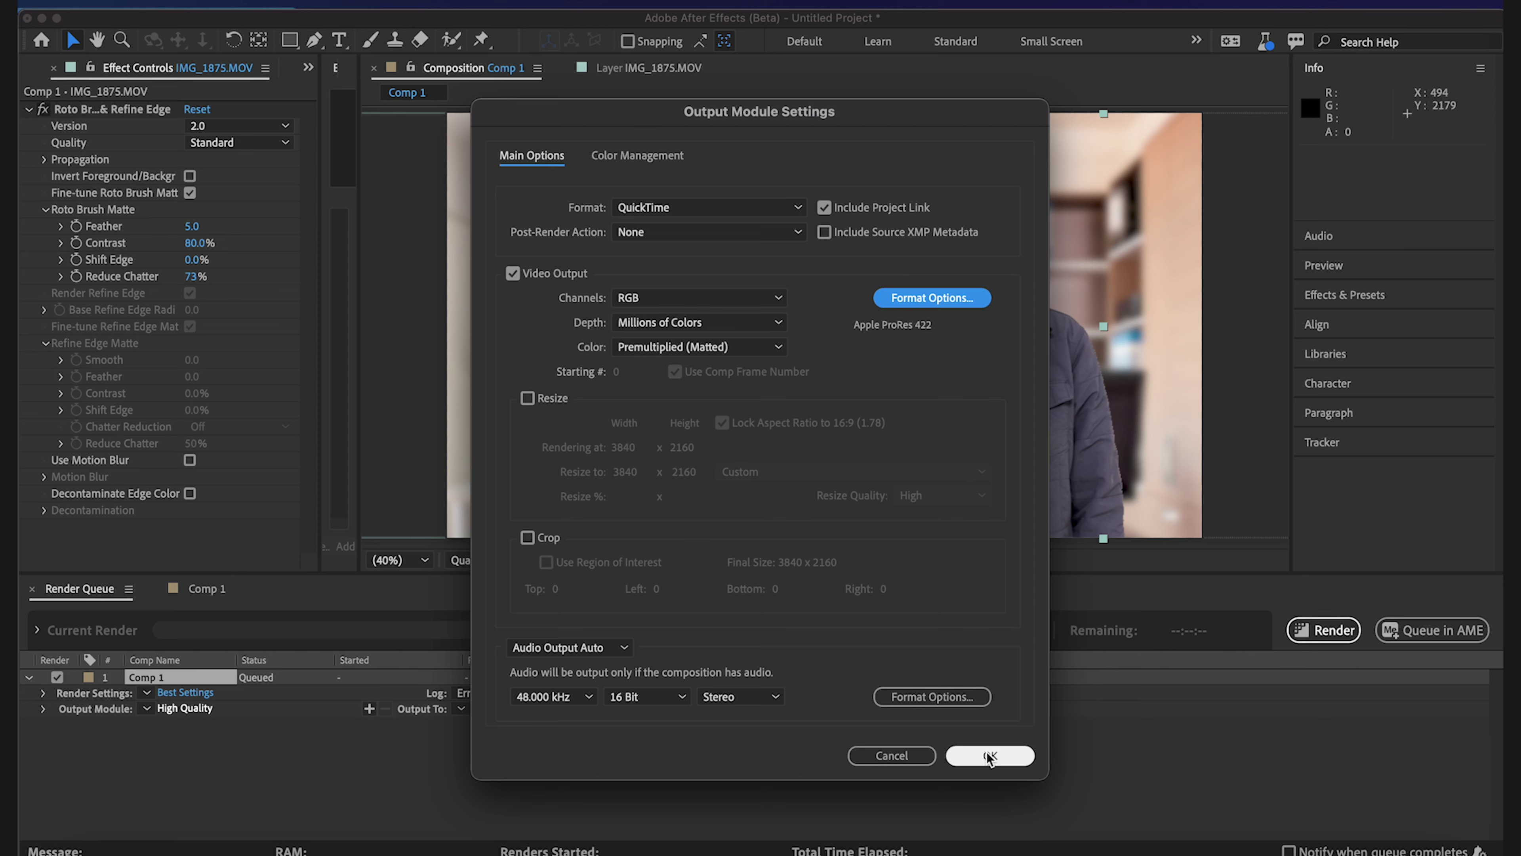
pyautogui.click(1012, 758)
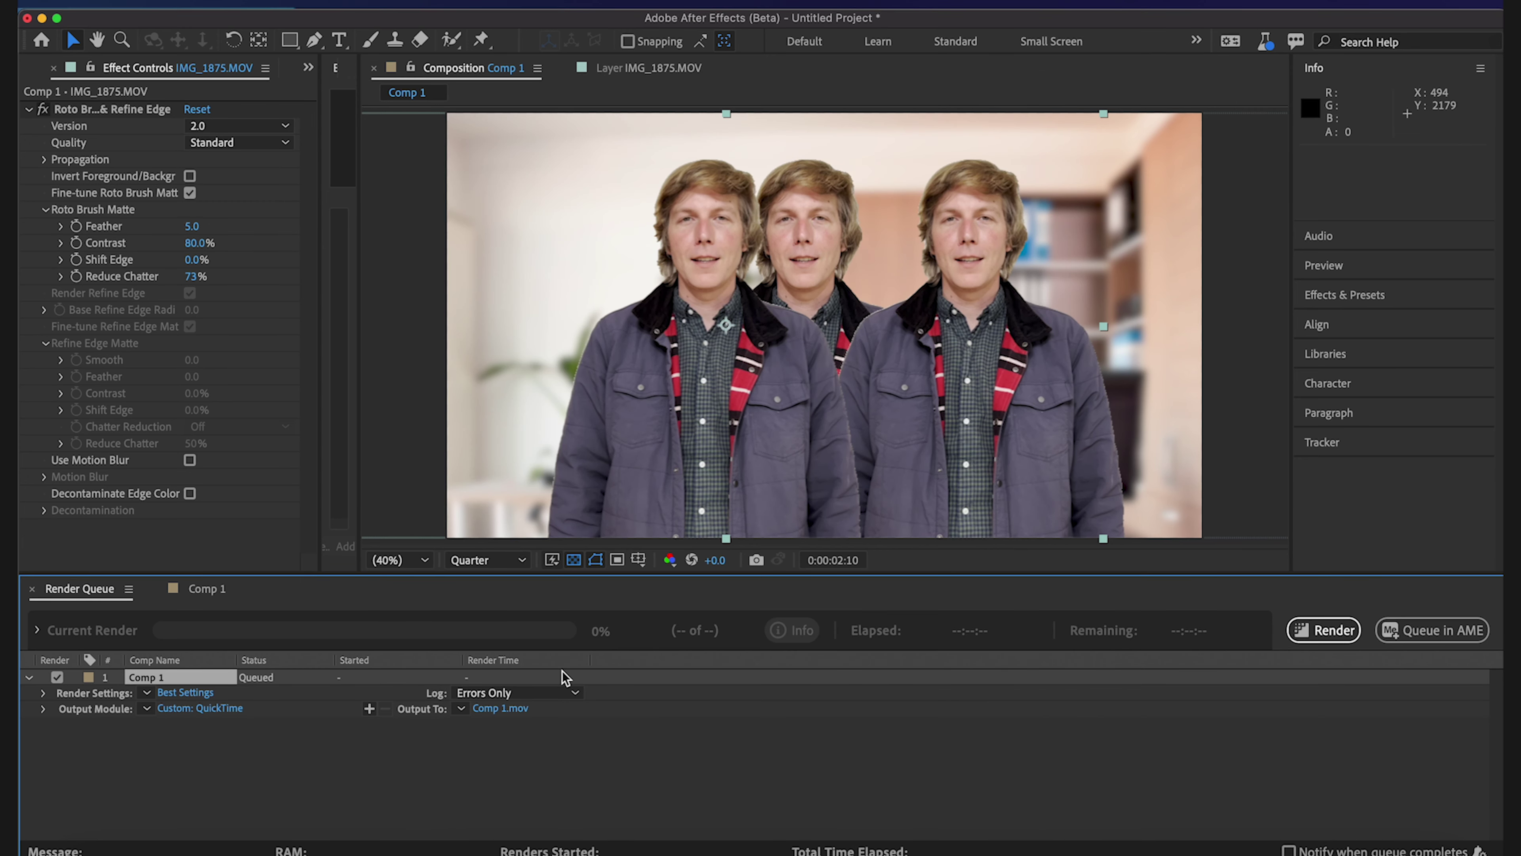
# - Save the output as Comp 1.mov on the Desktop and start rendering
pyautogui.click(521, 701)
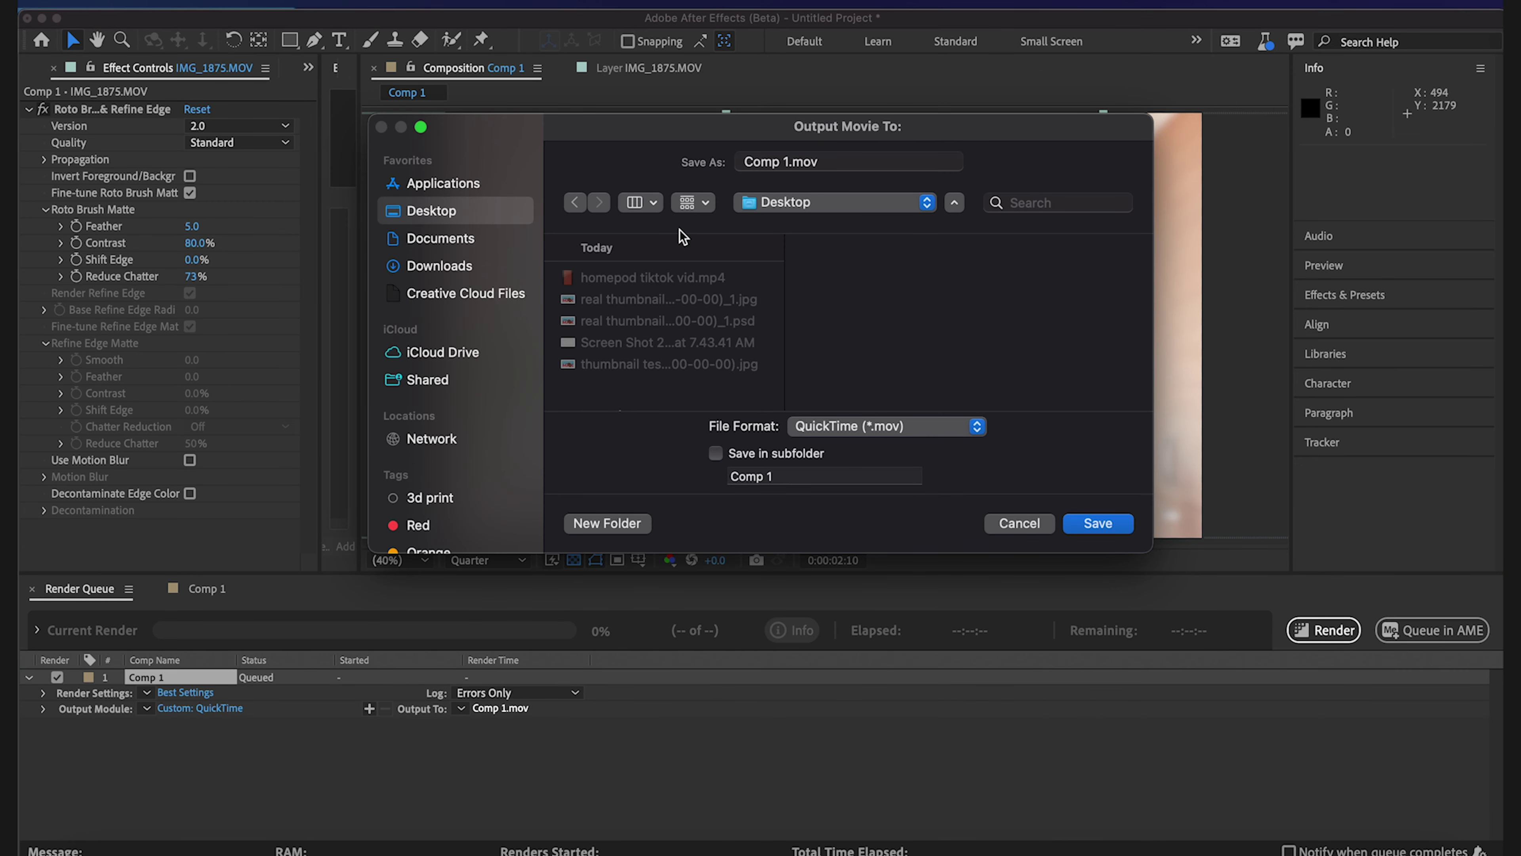
pyautogui.click(1108, 527)
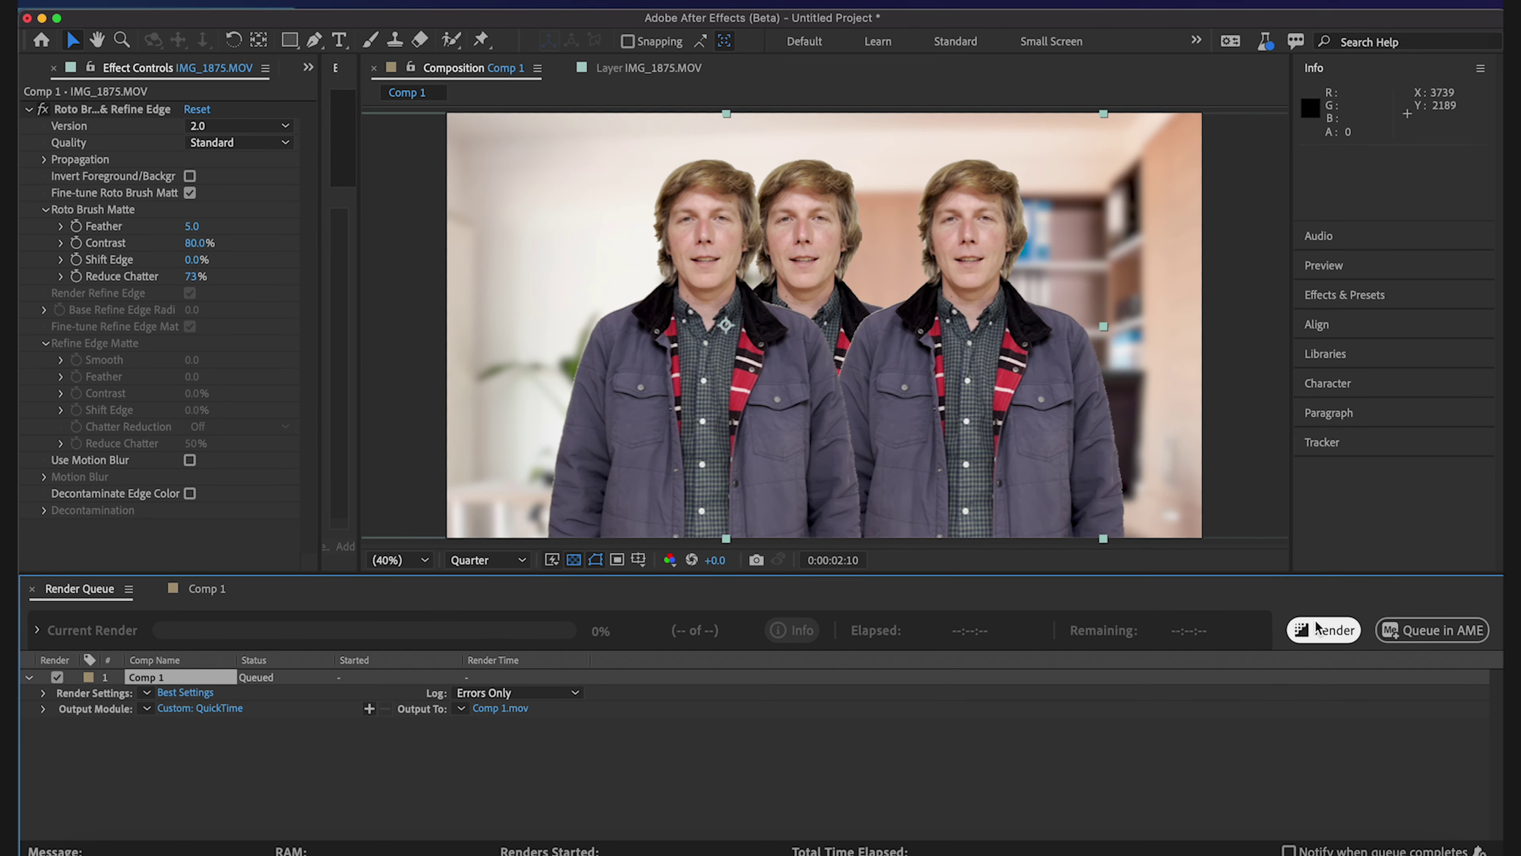
pyautogui.click(1324, 629)
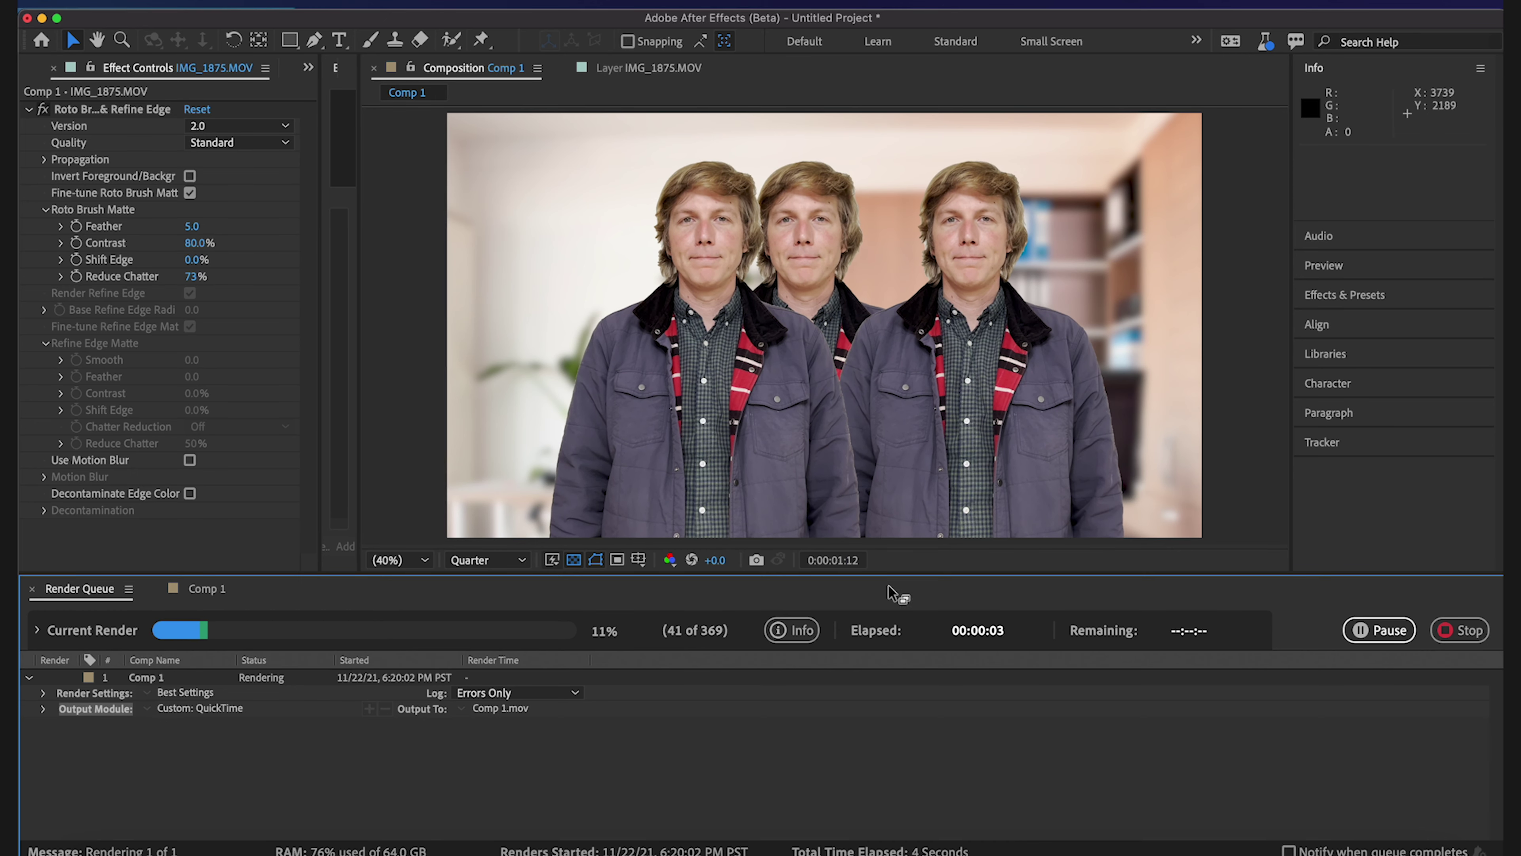
# - Watch render statistics until Comp 1 finishes after 5 min 45 sec, then return to the timeline
pyautogui.click(792, 629)
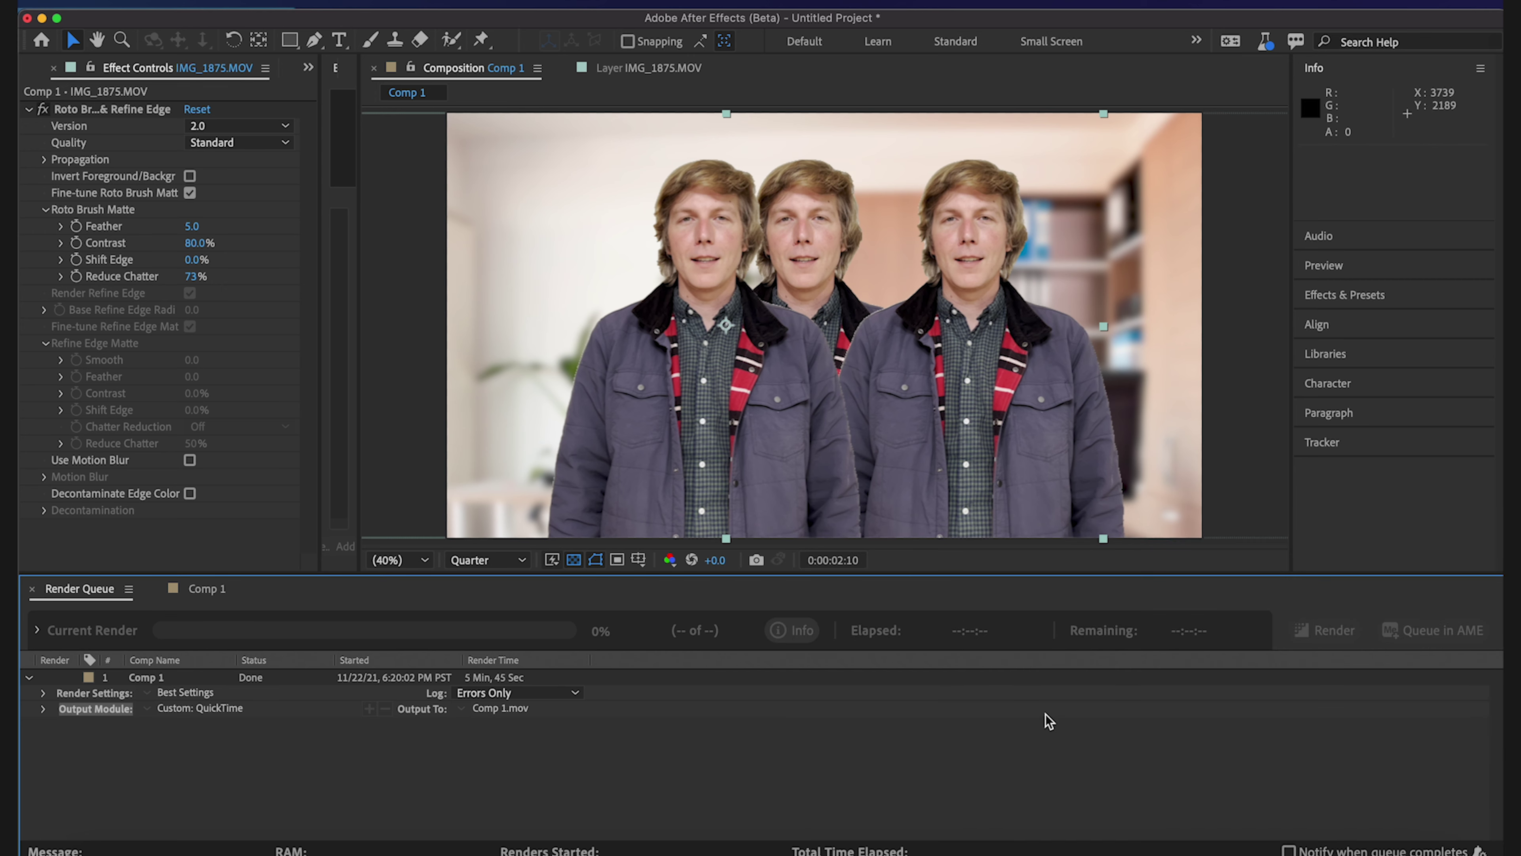
pyautogui.click(207, 589)
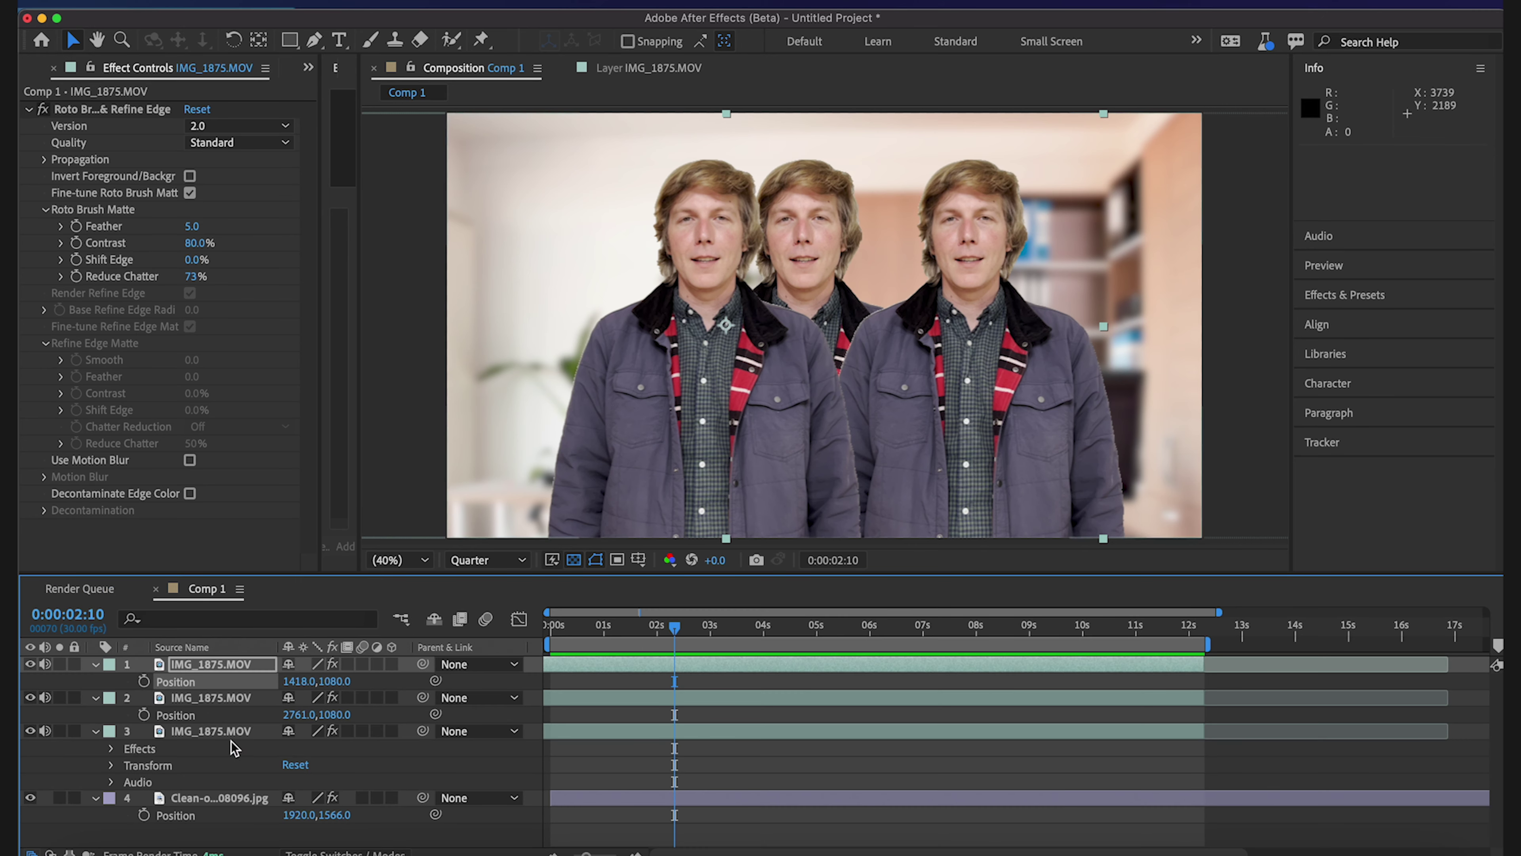
# - Delete the two extra IMG_1875 person layers from the Comp 1 timeline
pyautogui.hscroll(2, 231, 741)
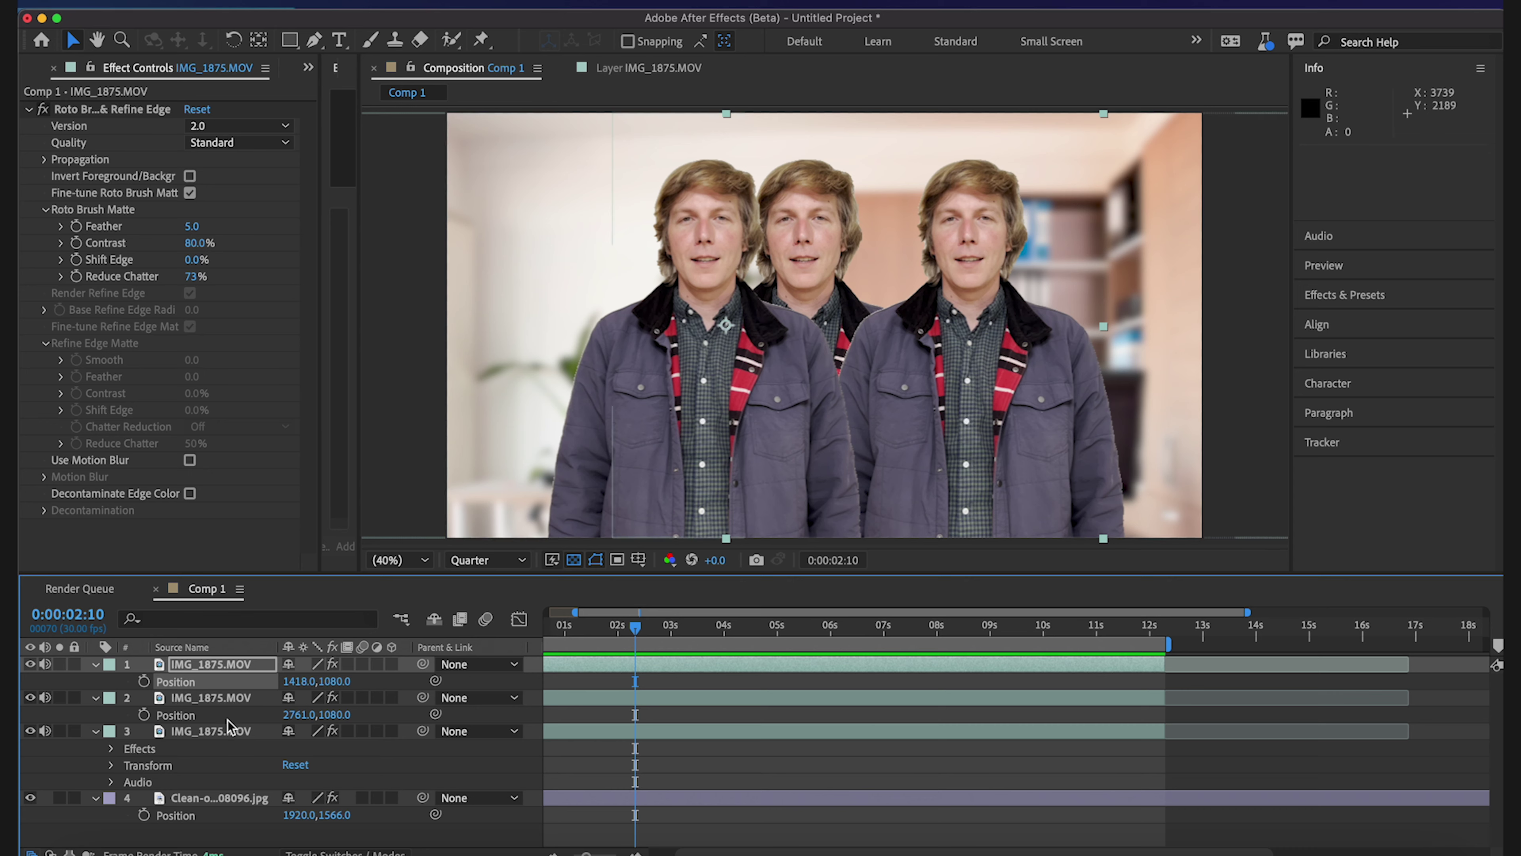
pyautogui.click(230, 664)
pyautogui.press('Delete')
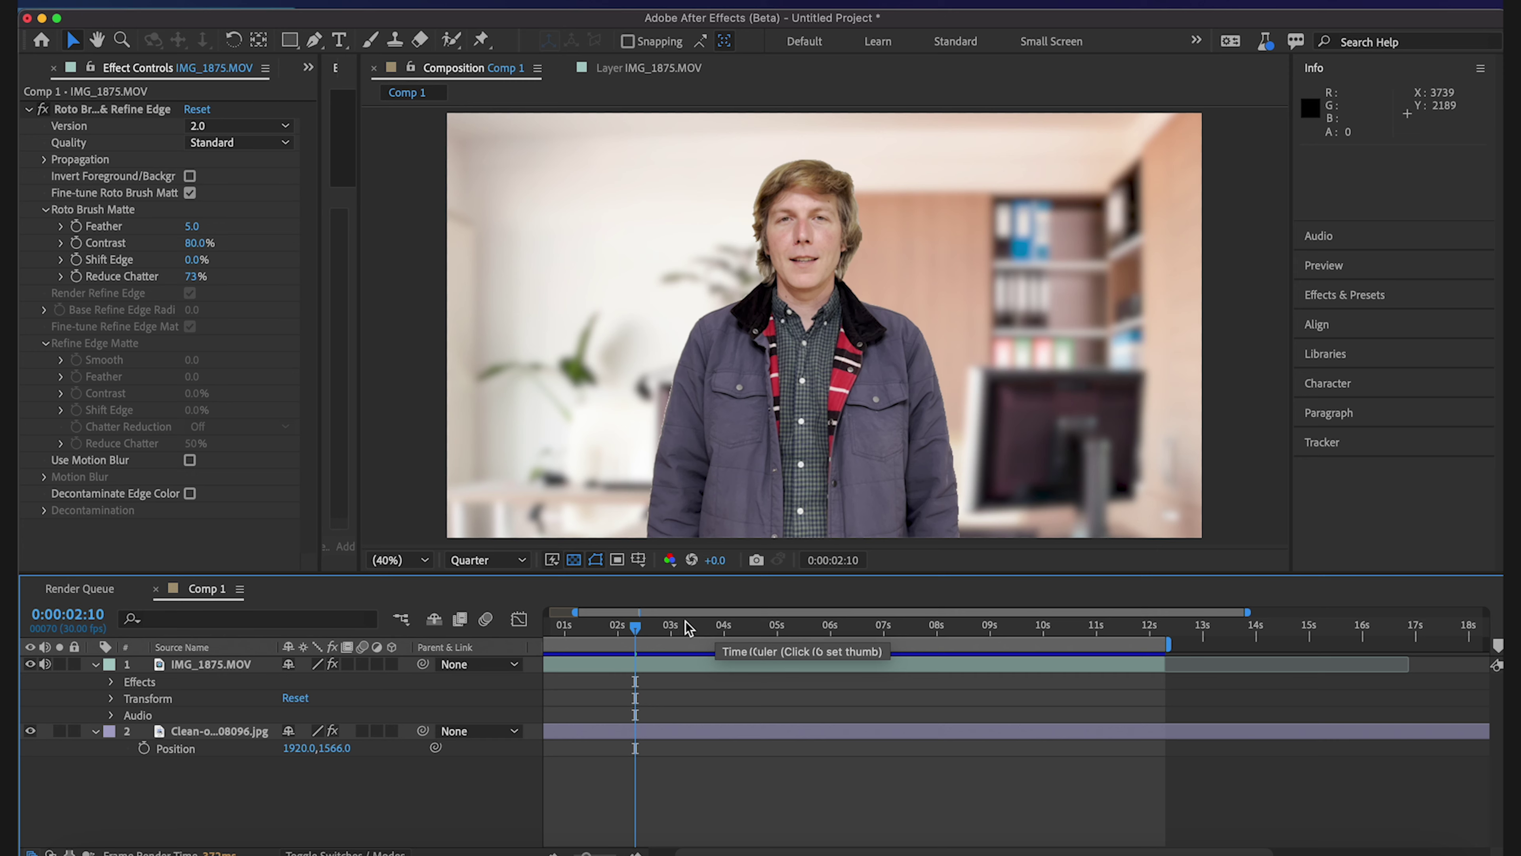
# - Queue Comp 1 as QuickTime Apple ProRes 422 to Comp 1_1.mov on the Desktop and start rendering
pyautogui.press('super+m')
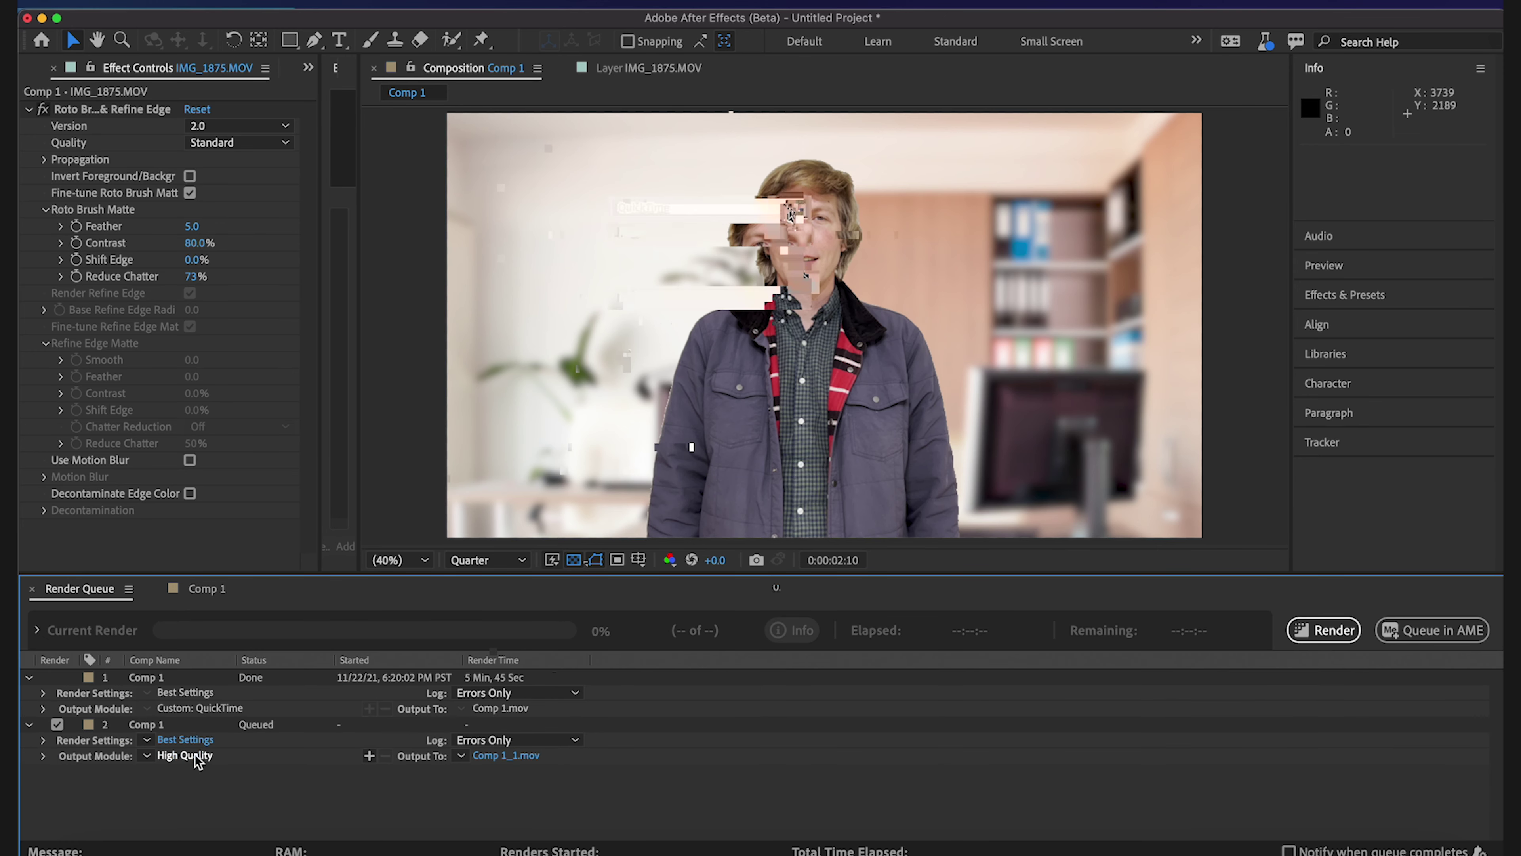
pyautogui.click(194, 754)
pyautogui.click(932, 298)
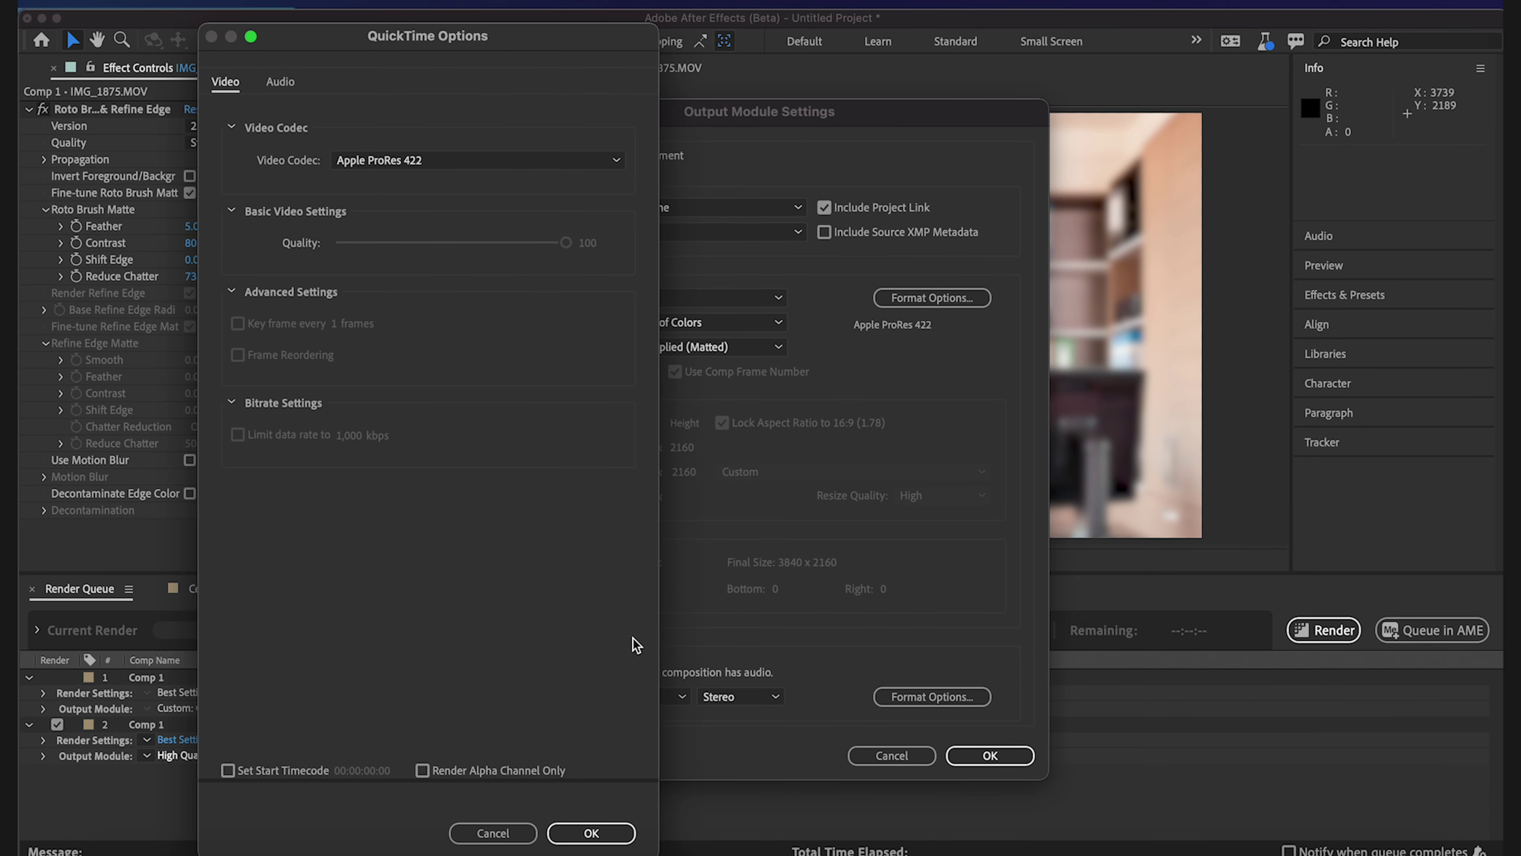
pyautogui.click(612, 833)
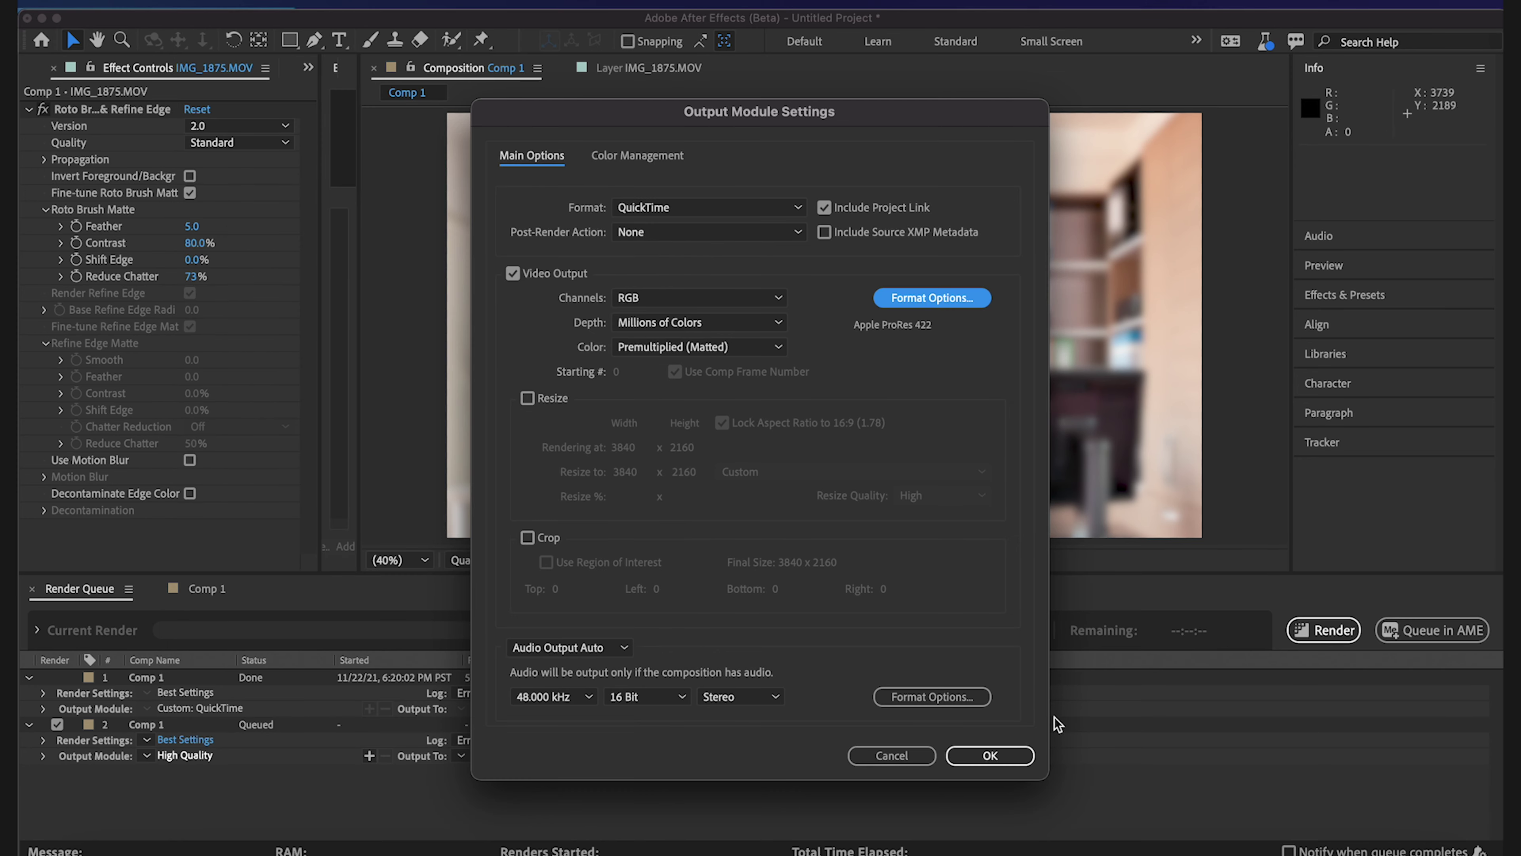
pyautogui.click(1016, 755)
pyautogui.click(515, 756)
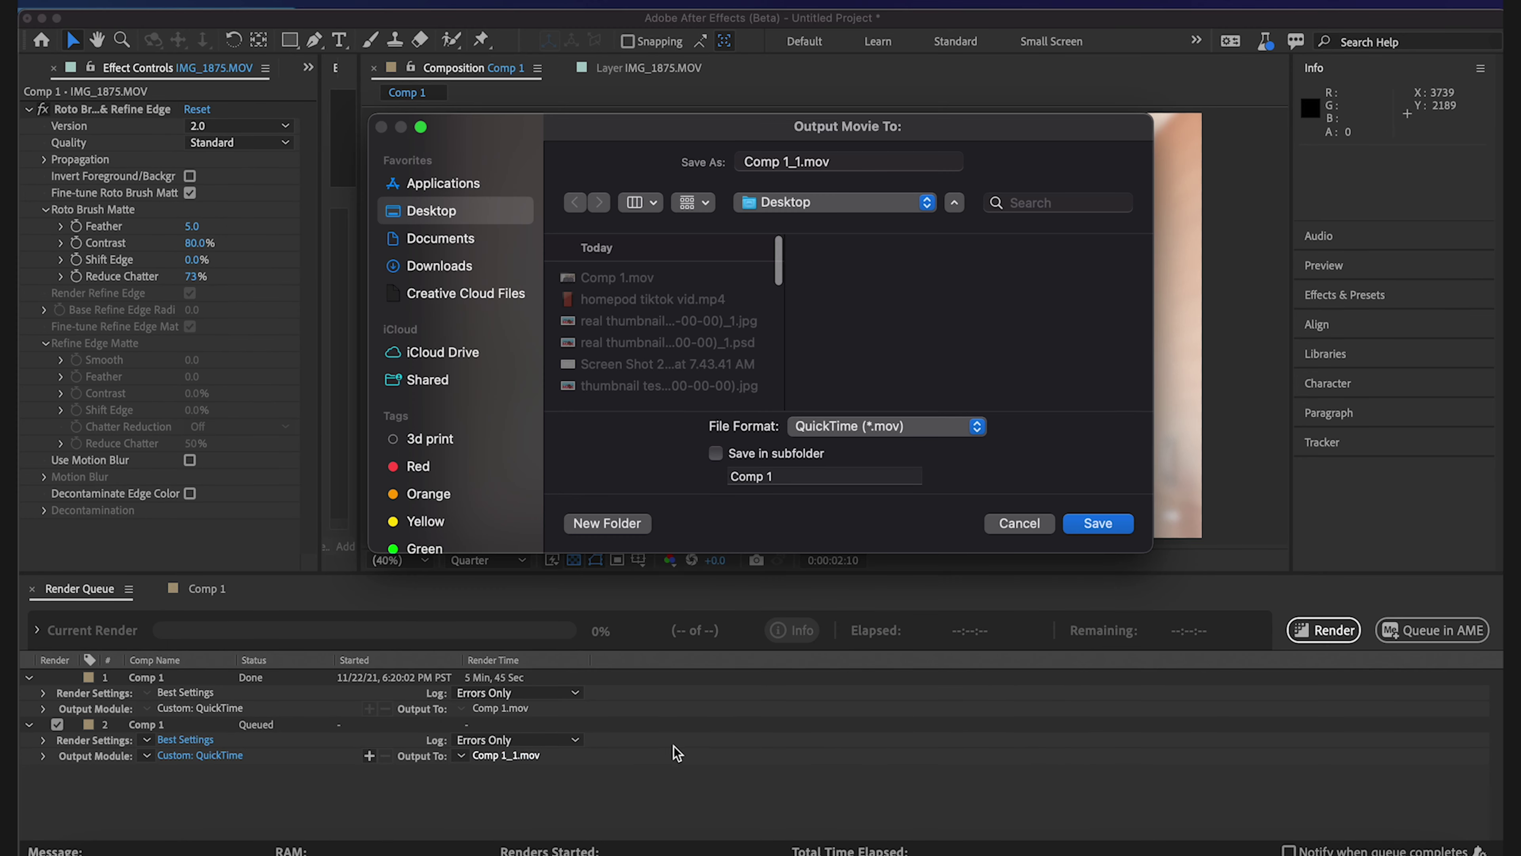
pyautogui.click(1099, 523)
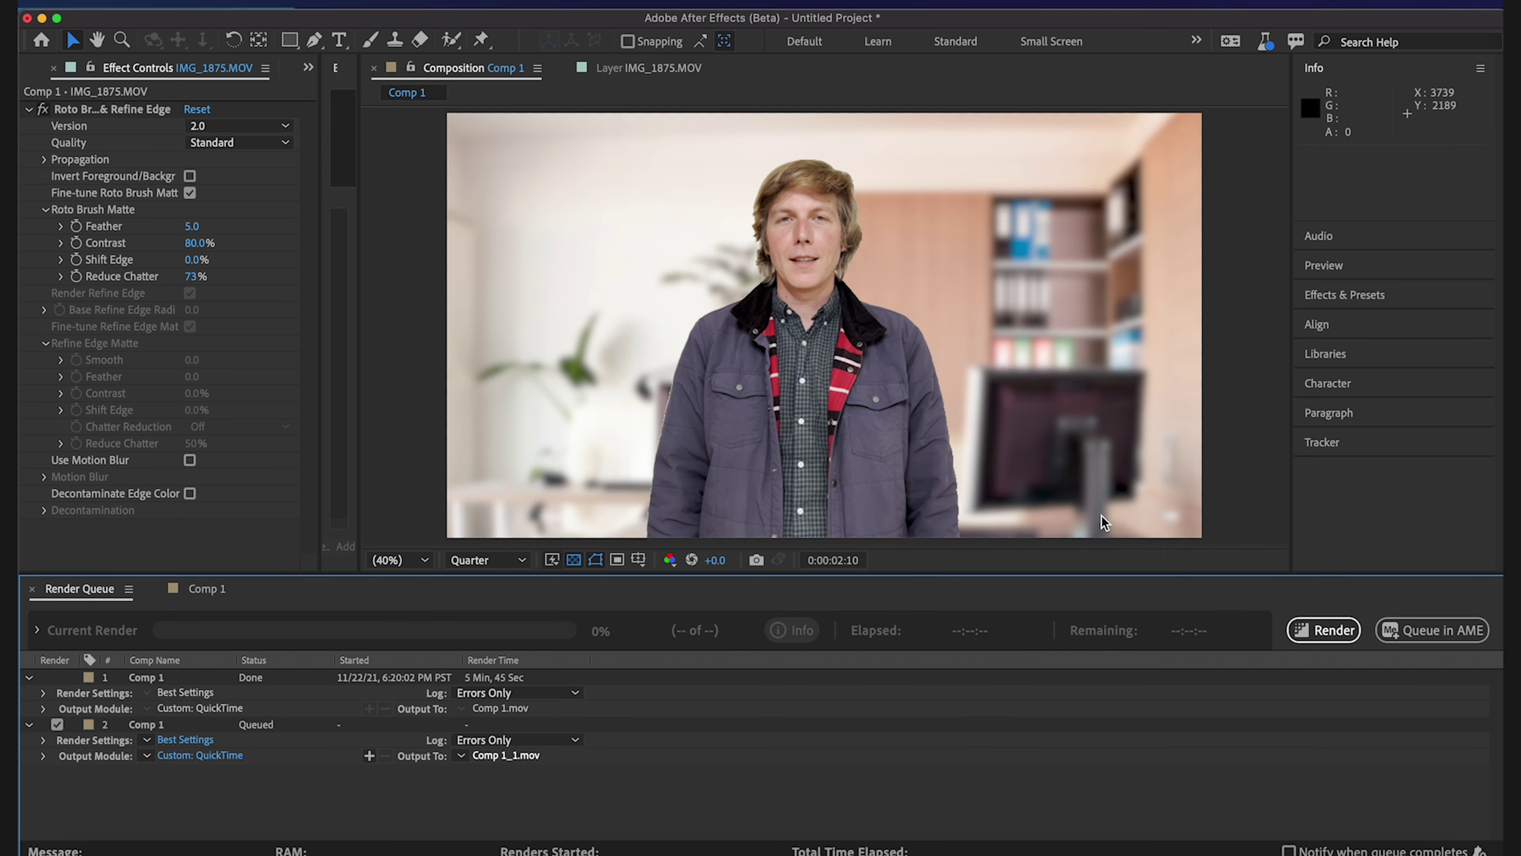
pyautogui.click(1309, 631)
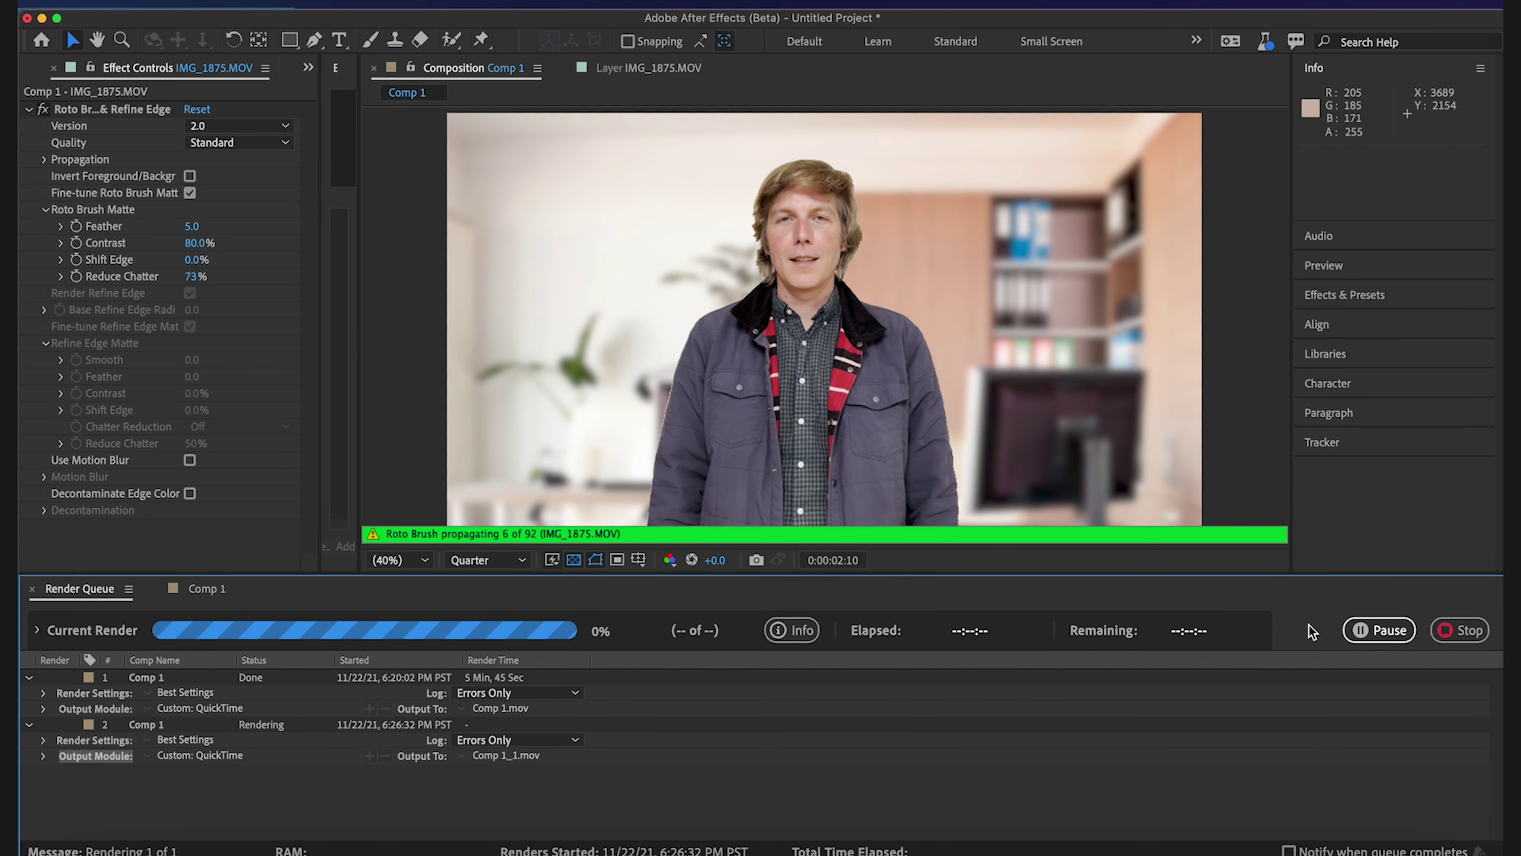
# - Wait for the Comp 1_1.mov render to finish in the Render Queue
pyautogui.moveTo(792, 630)
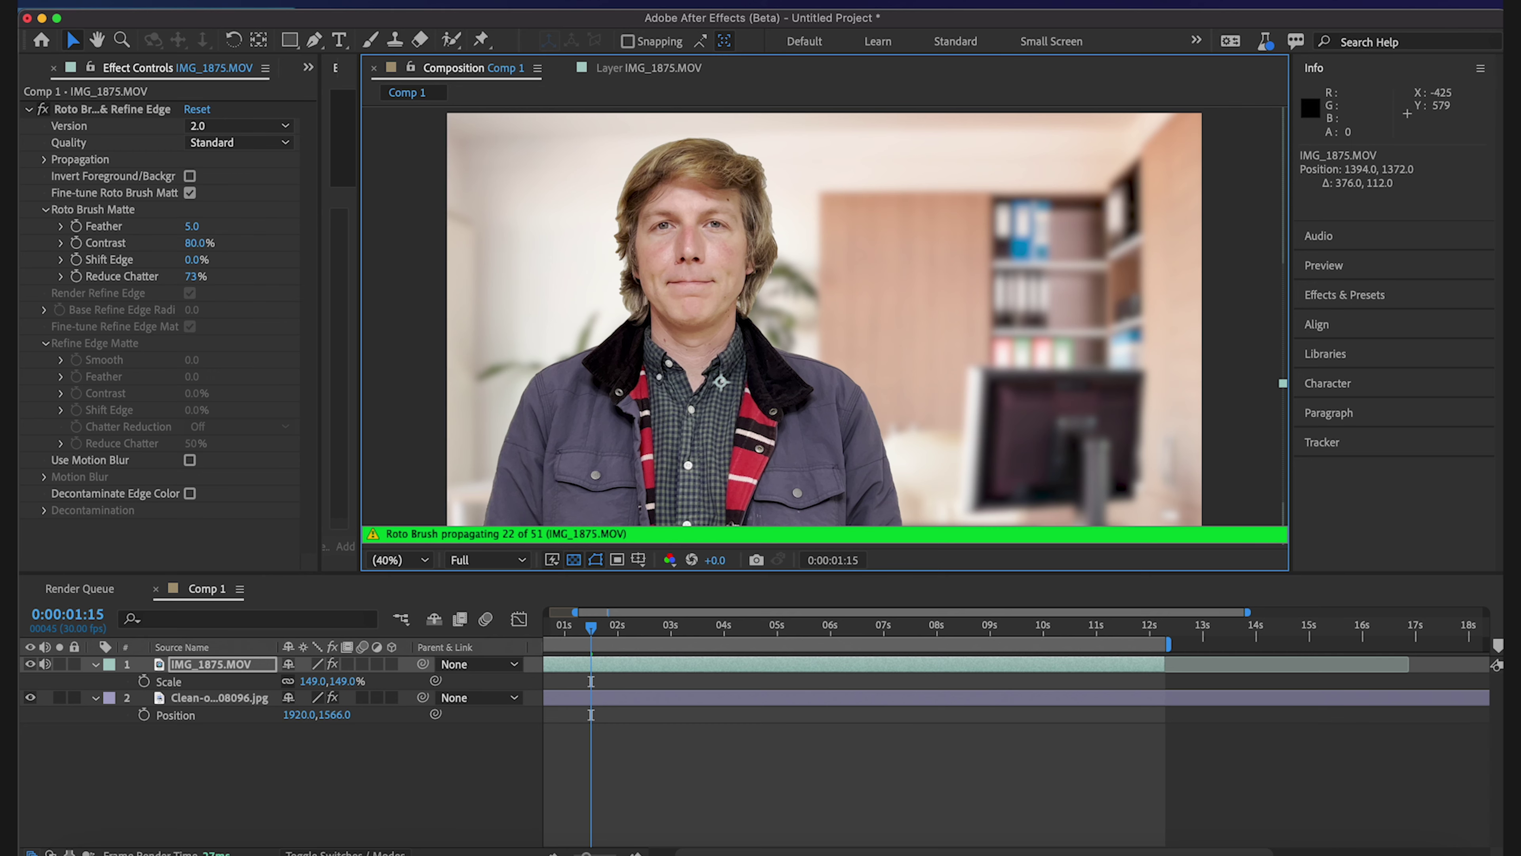
# - Quit After Effects, closing the Comp 1 project without saving changes
pyautogui.press('super+q')
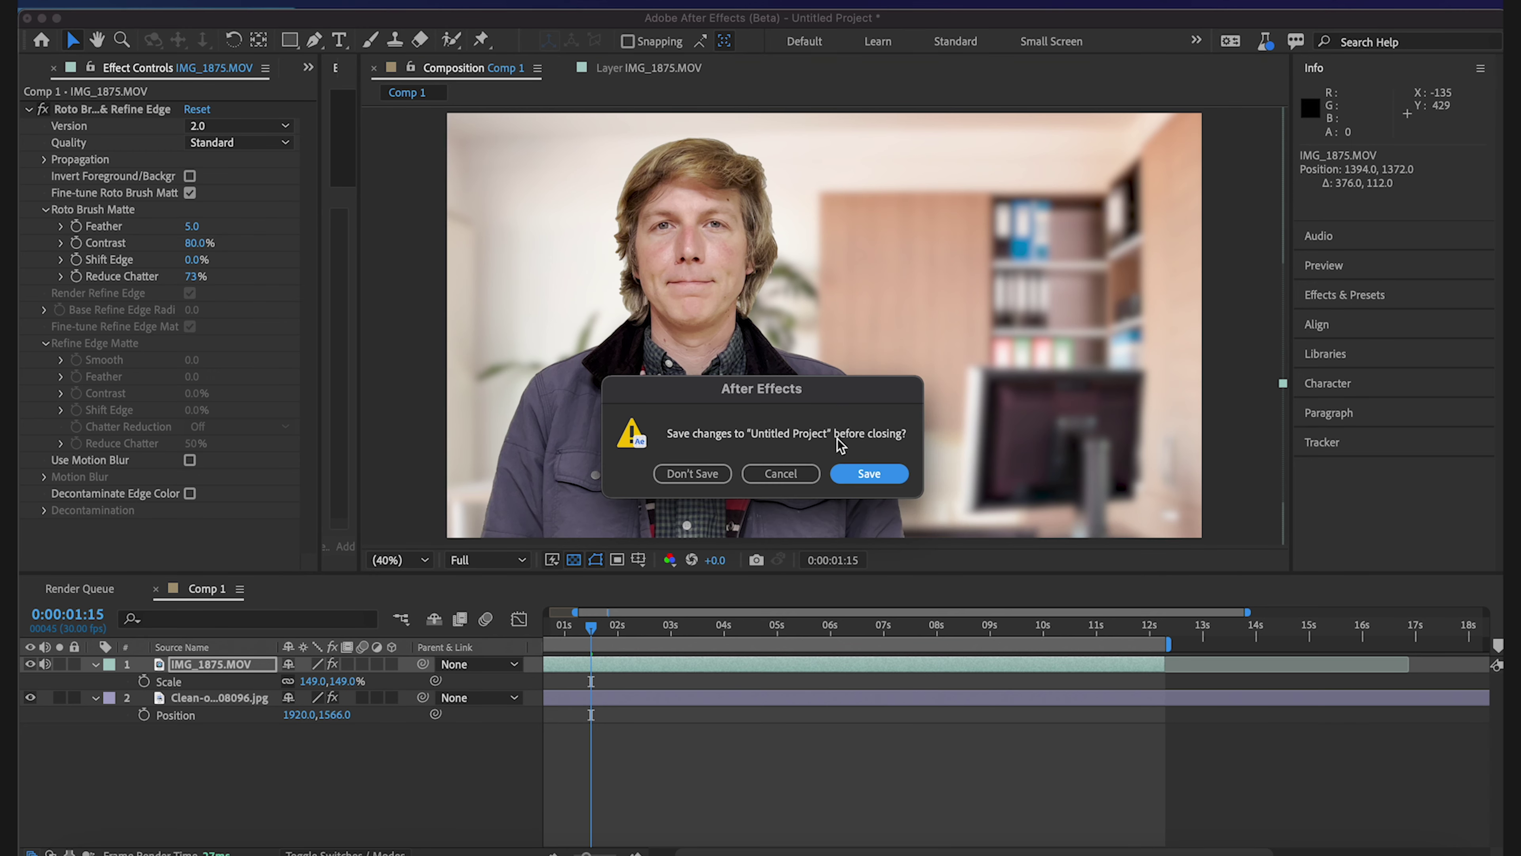
pyautogui.click(716, 474)
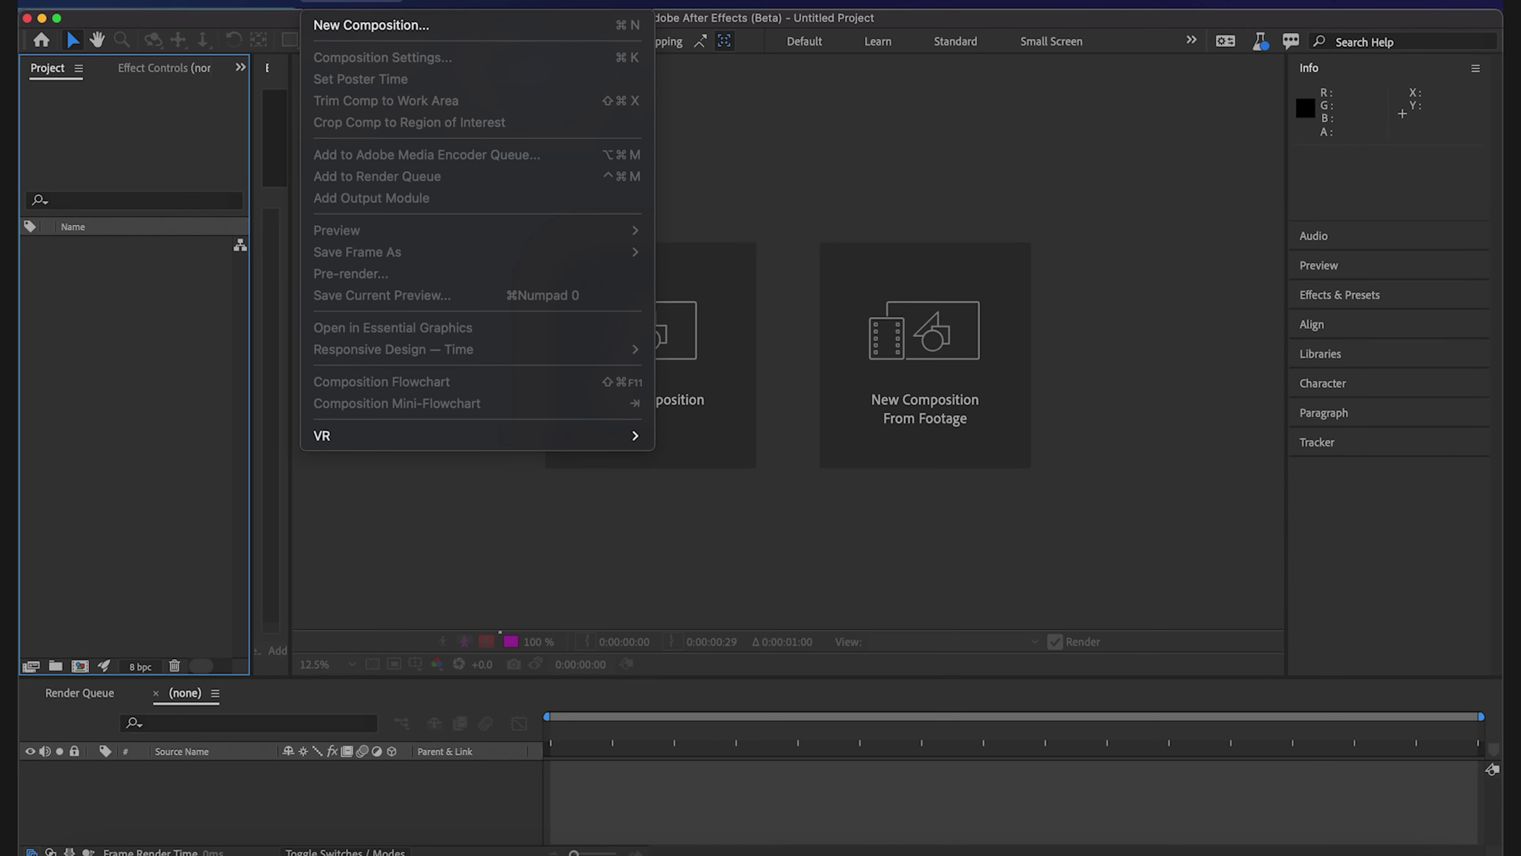
# - Create a new UHD 4K composition named Comp 1
pyautogui.click(367, 36)
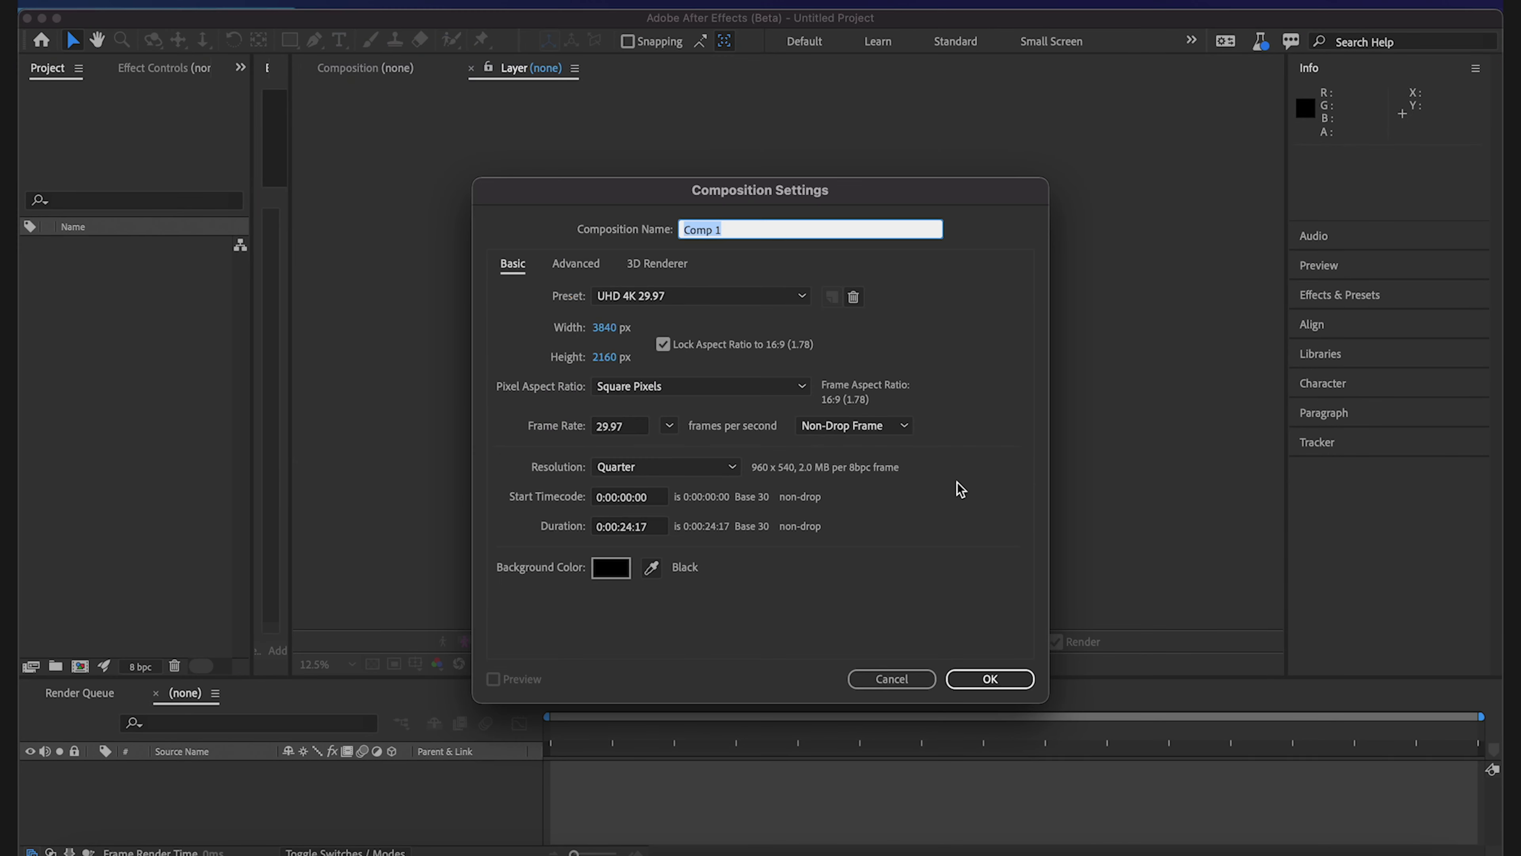
pyautogui.click(960, 683)
pyautogui.click(970, 679)
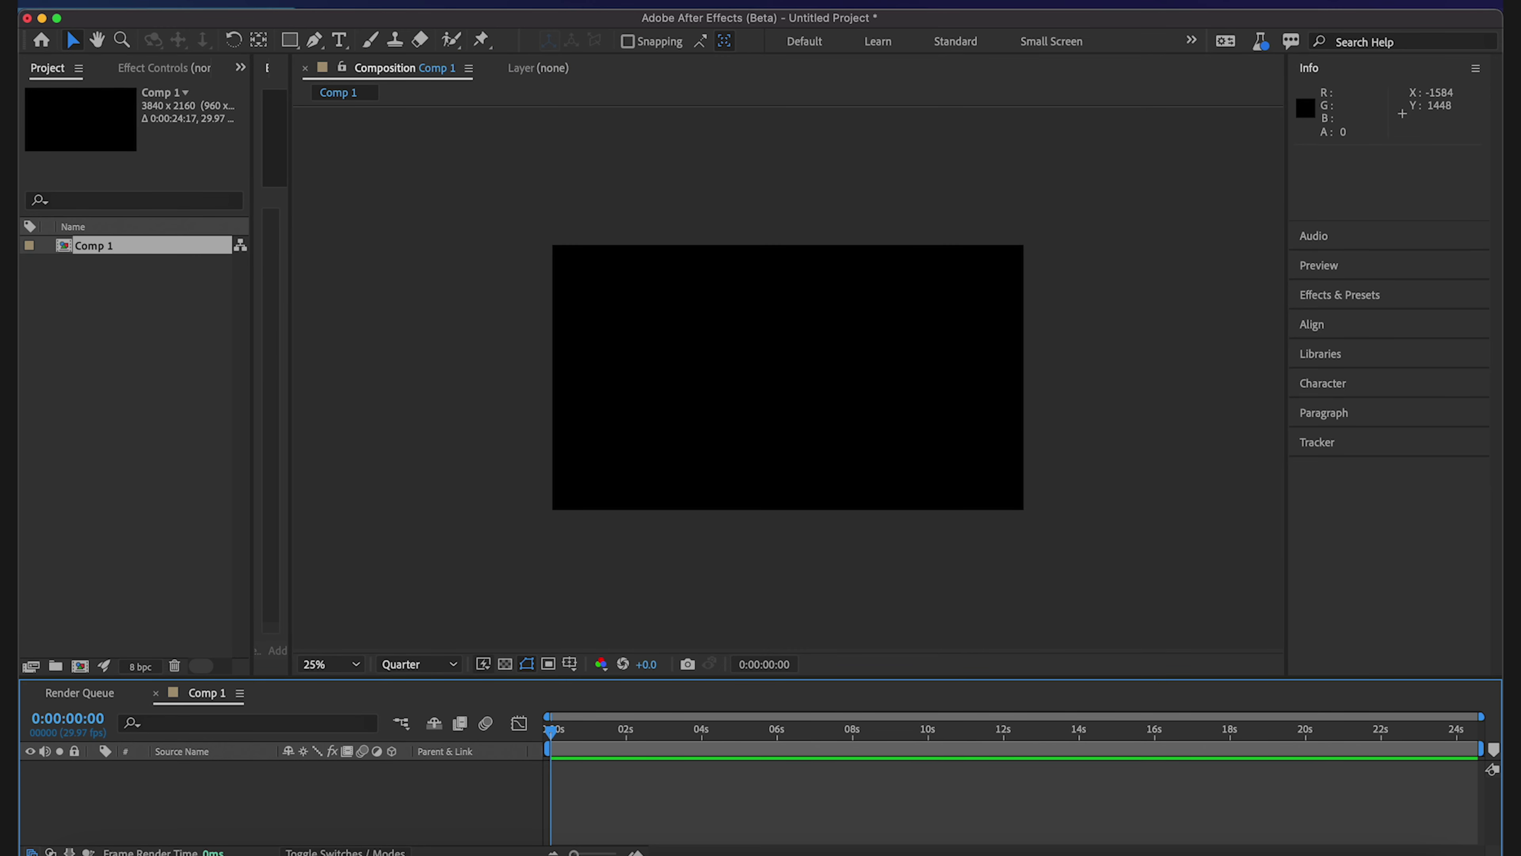
# - Import DJI_0001.MOV and an airpod clip from Finder into the Project panel
pyautogui.press('super+Tab')
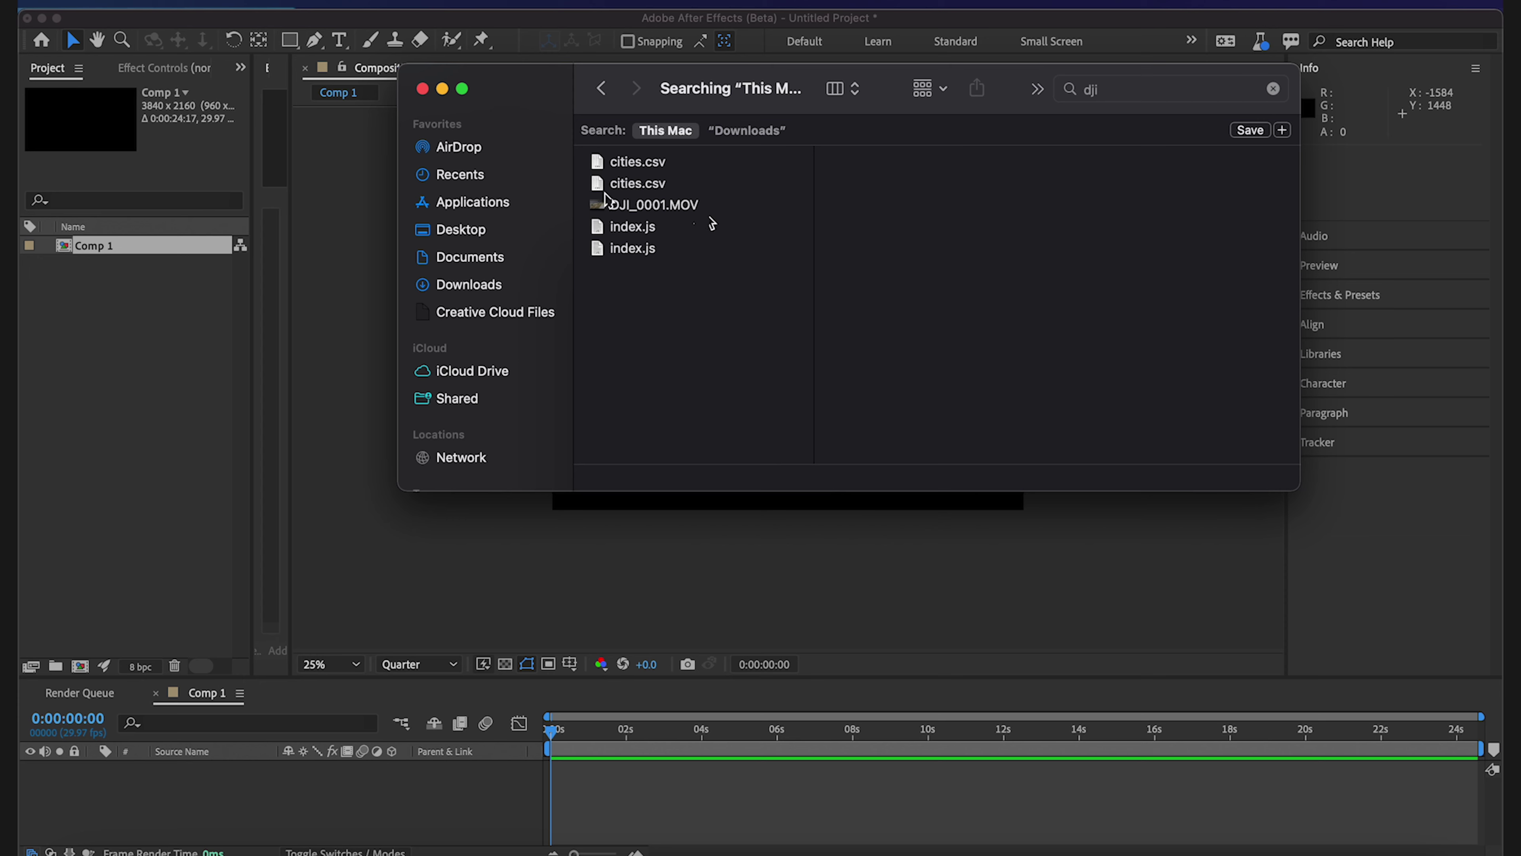
pyautogui.click(675, 207)
pyautogui.moveTo(675, 206); pyautogui.dragTo(180, 329)
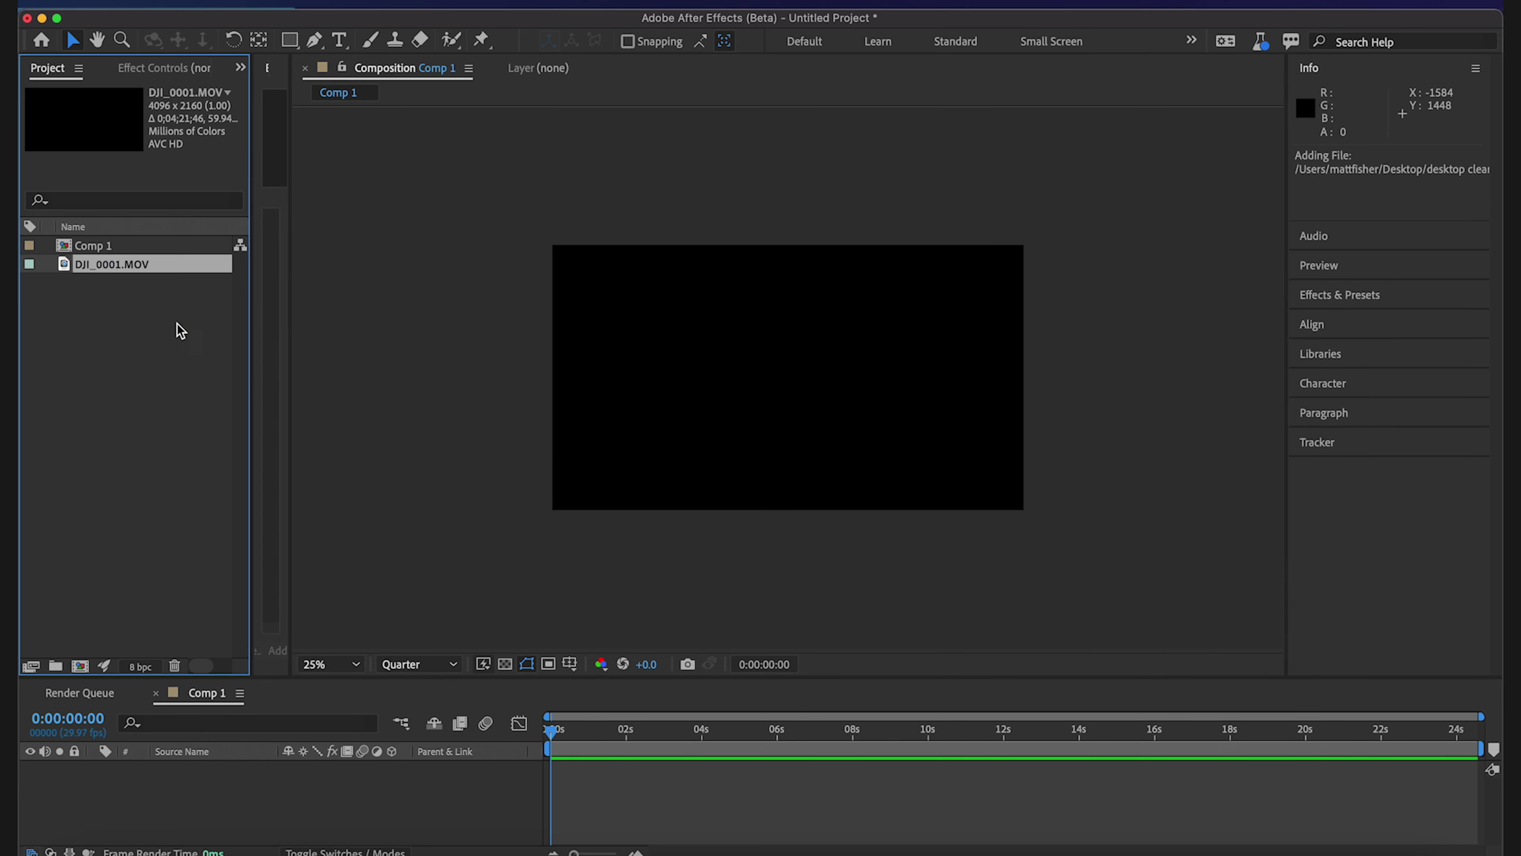
pyautogui.press('super+Tab')
pyautogui.write('demo')
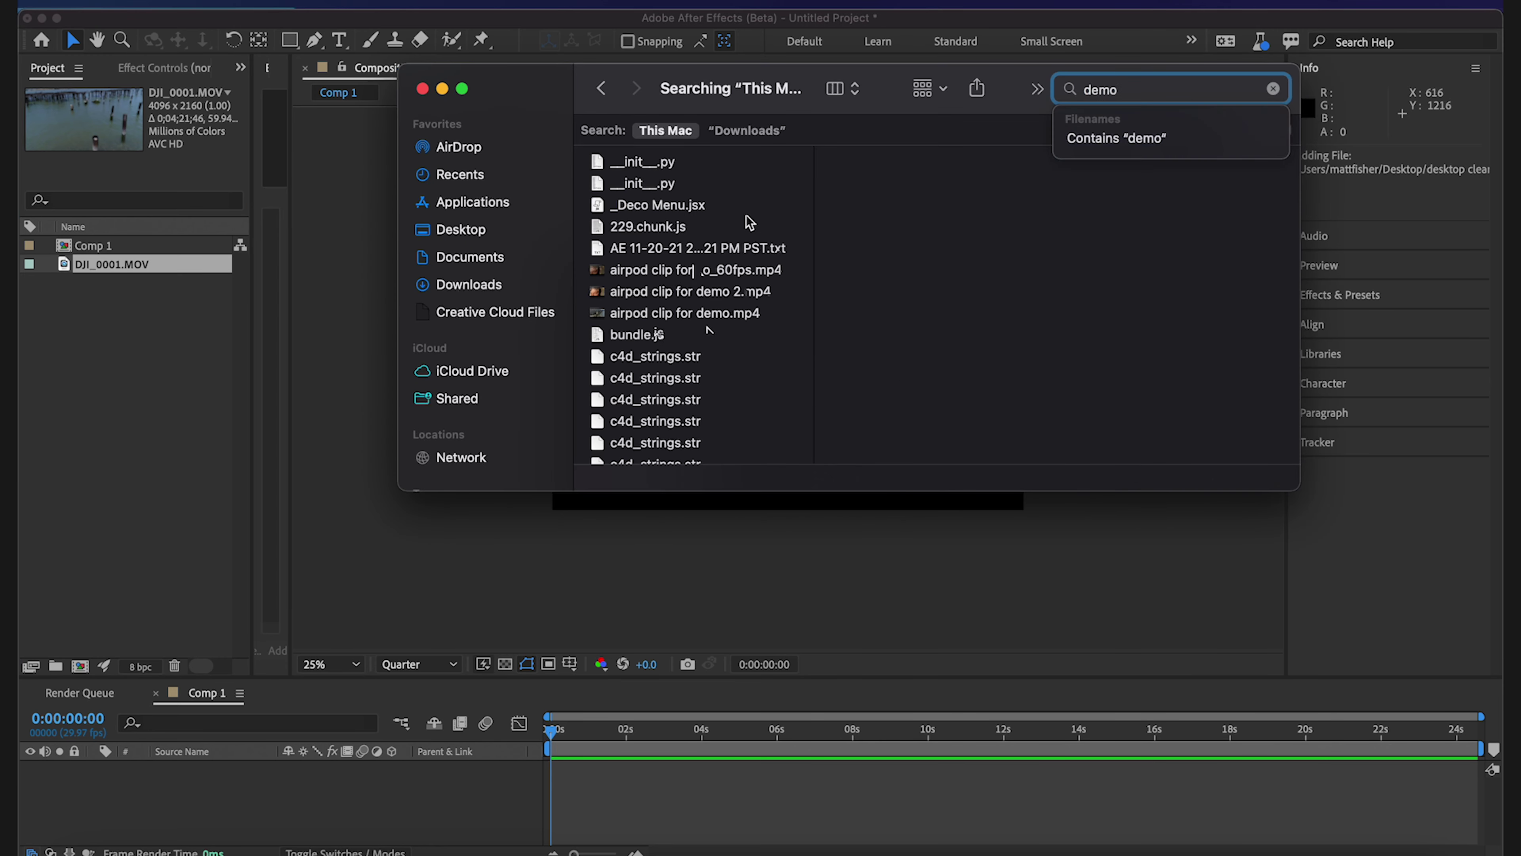
pyautogui.click(679, 268)
pyautogui.moveTo(679, 267); pyautogui.dragTo(160, 357)
# - Place airpod clip for demo 2.mp4 into Comp 1 and open its layer in the Layer viewer
pyautogui.click(156, 246)
pyautogui.moveTo(156, 246); pyautogui.dragTo(788, 380)
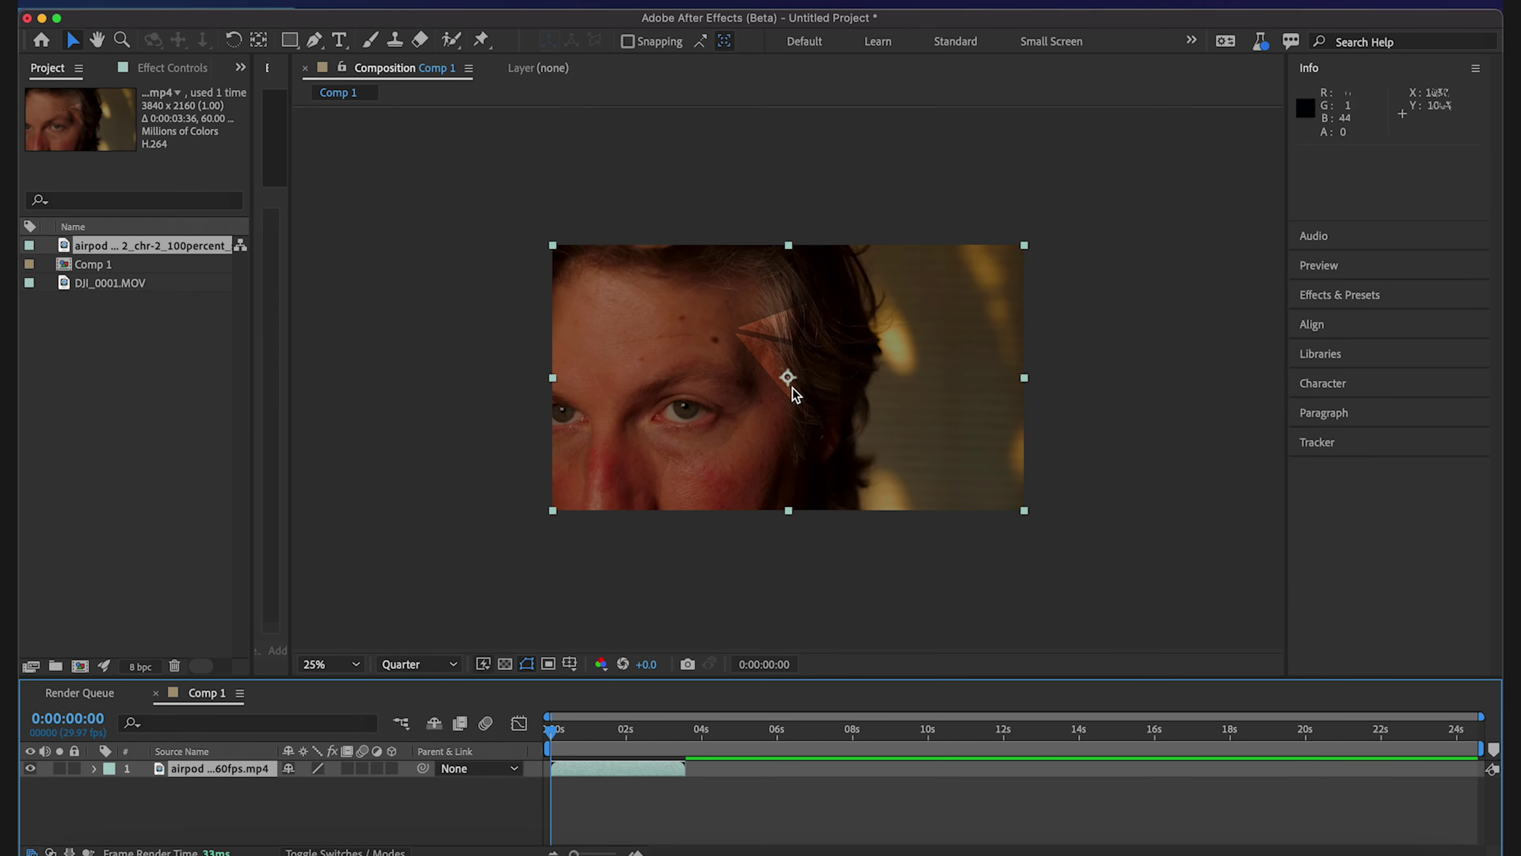
pyautogui.click(155, 249)
pyautogui.press('super+Tab')
pyautogui.click(689, 291)
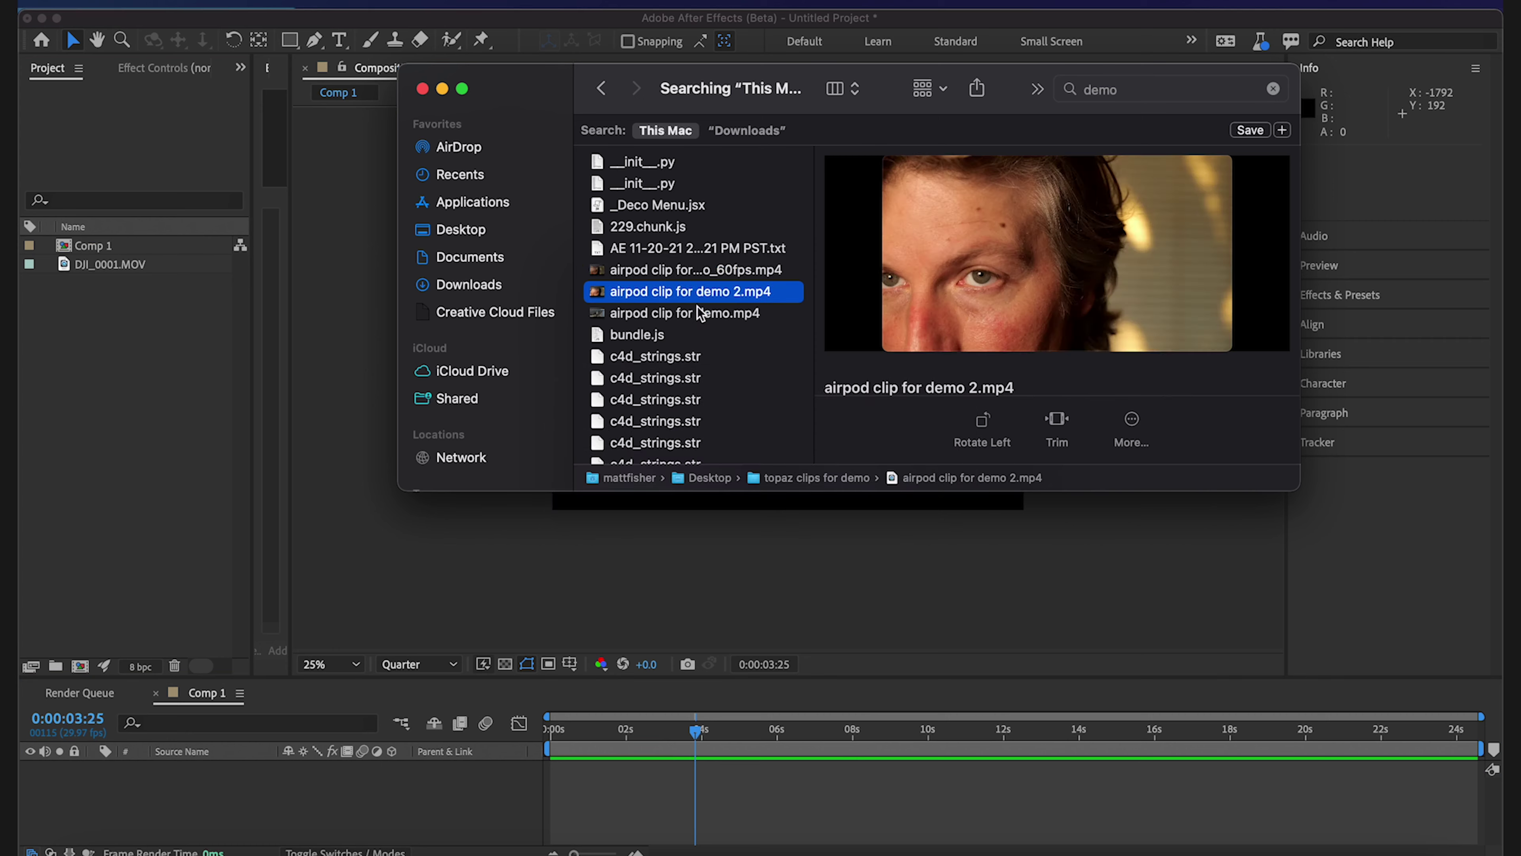
pyautogui.moveTo(689, 291); pyautogui.dragTo(797, 392)
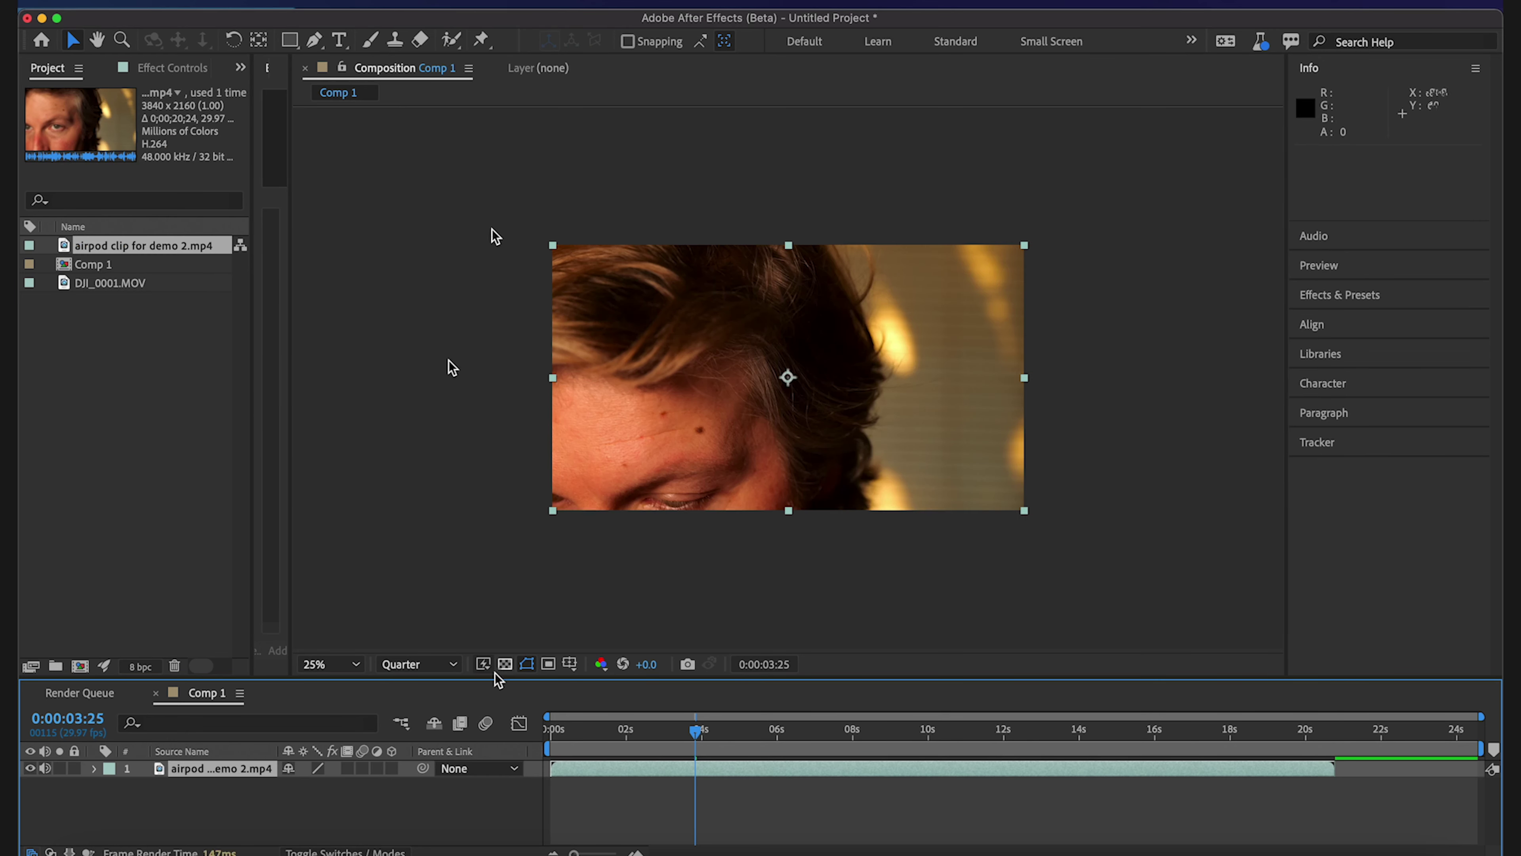
pyautogui.doubleClick(197, 768)
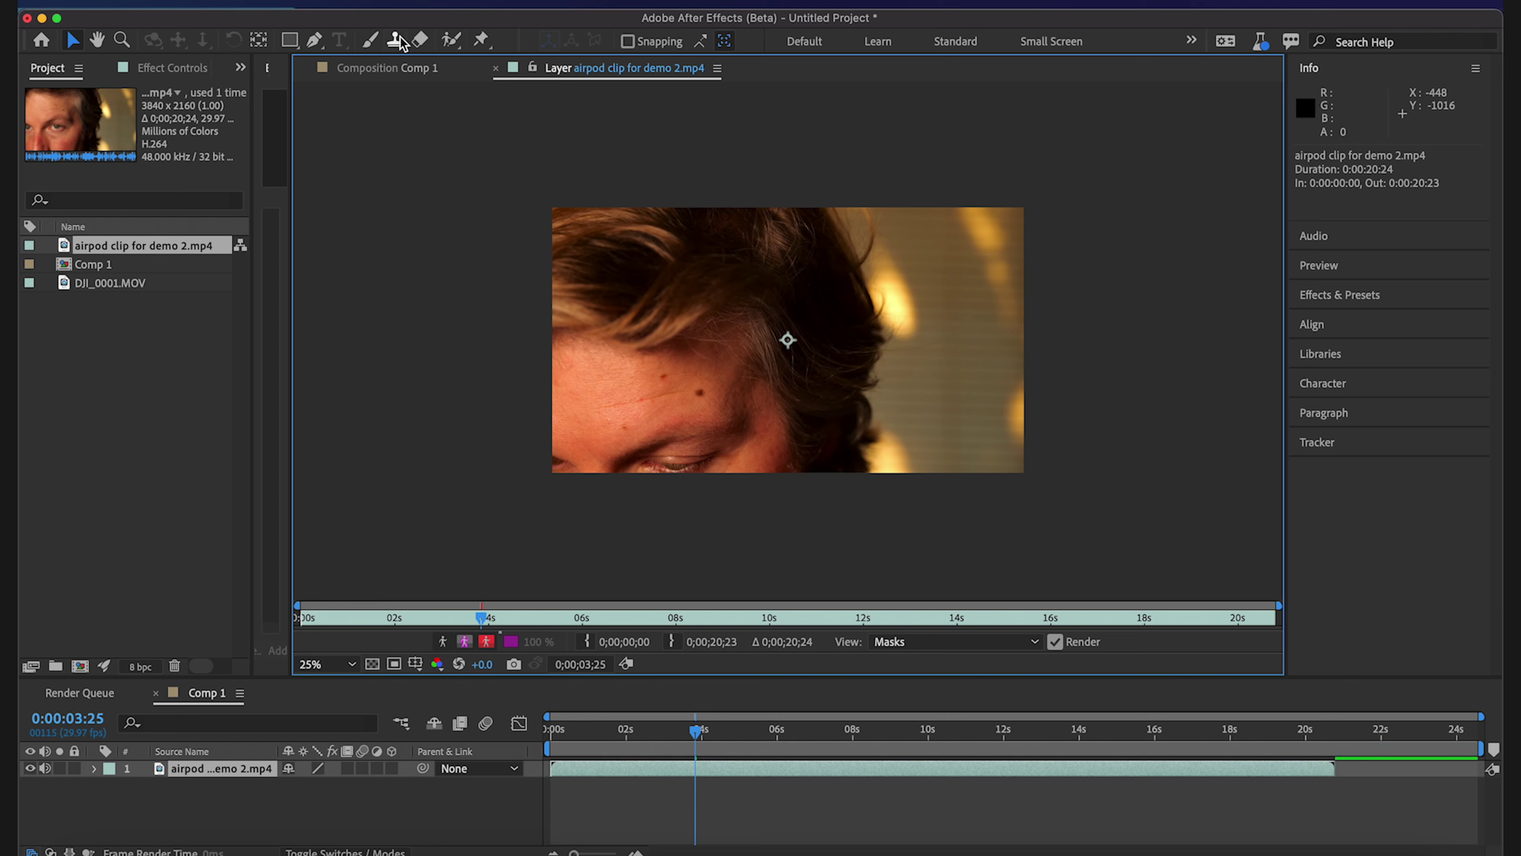
# - Paint Roto Brush strokes over the hair and whole head of the AirPod clip, with matte quality Best
pyautogui.click(447, 43)
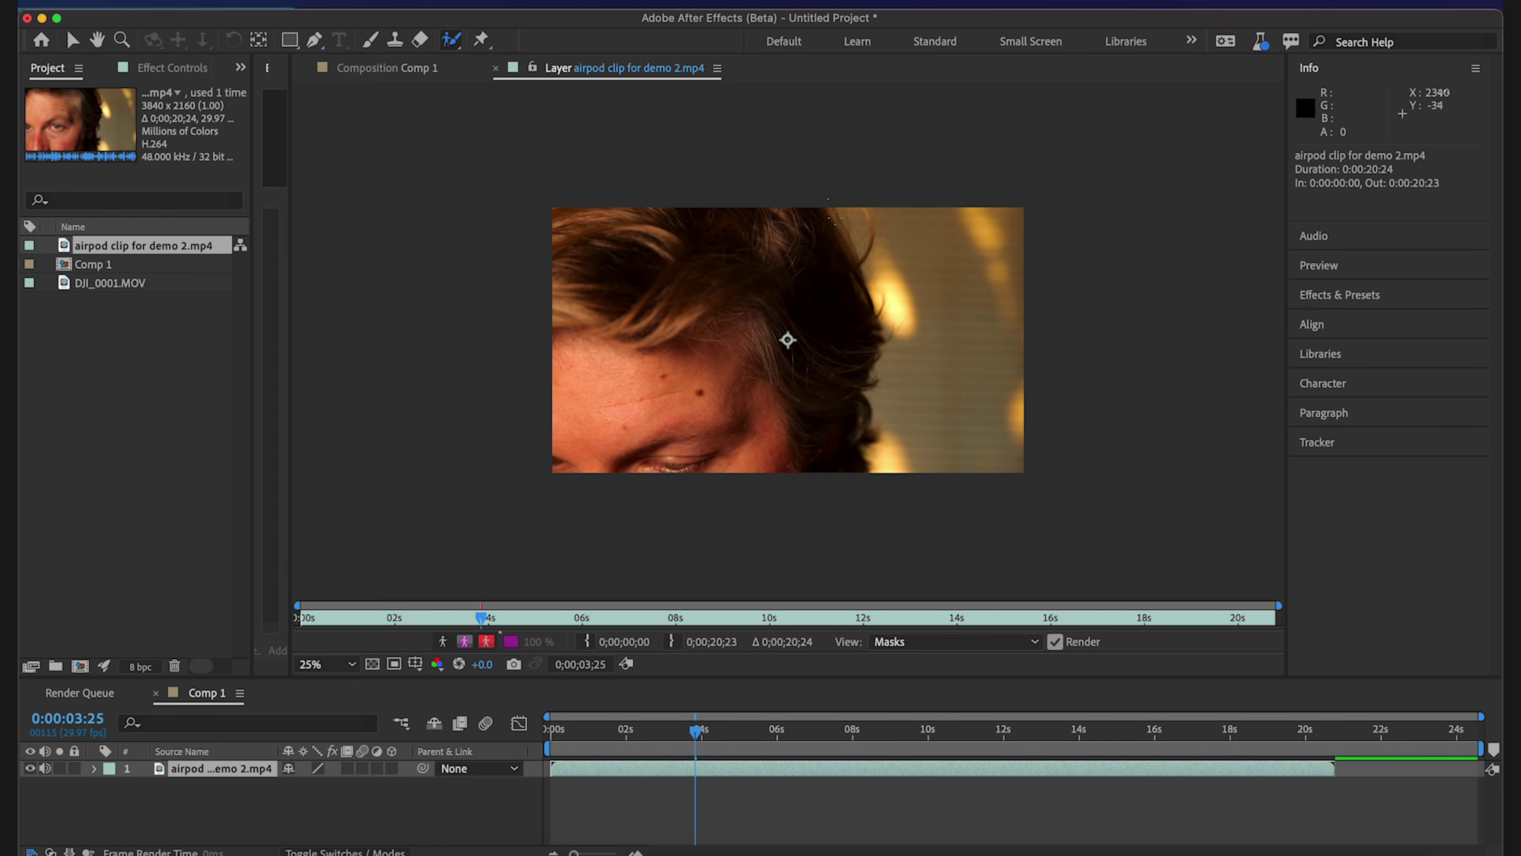
pyautogui.moveTo(827, 204); pyautogui.dragTo(847, 254)
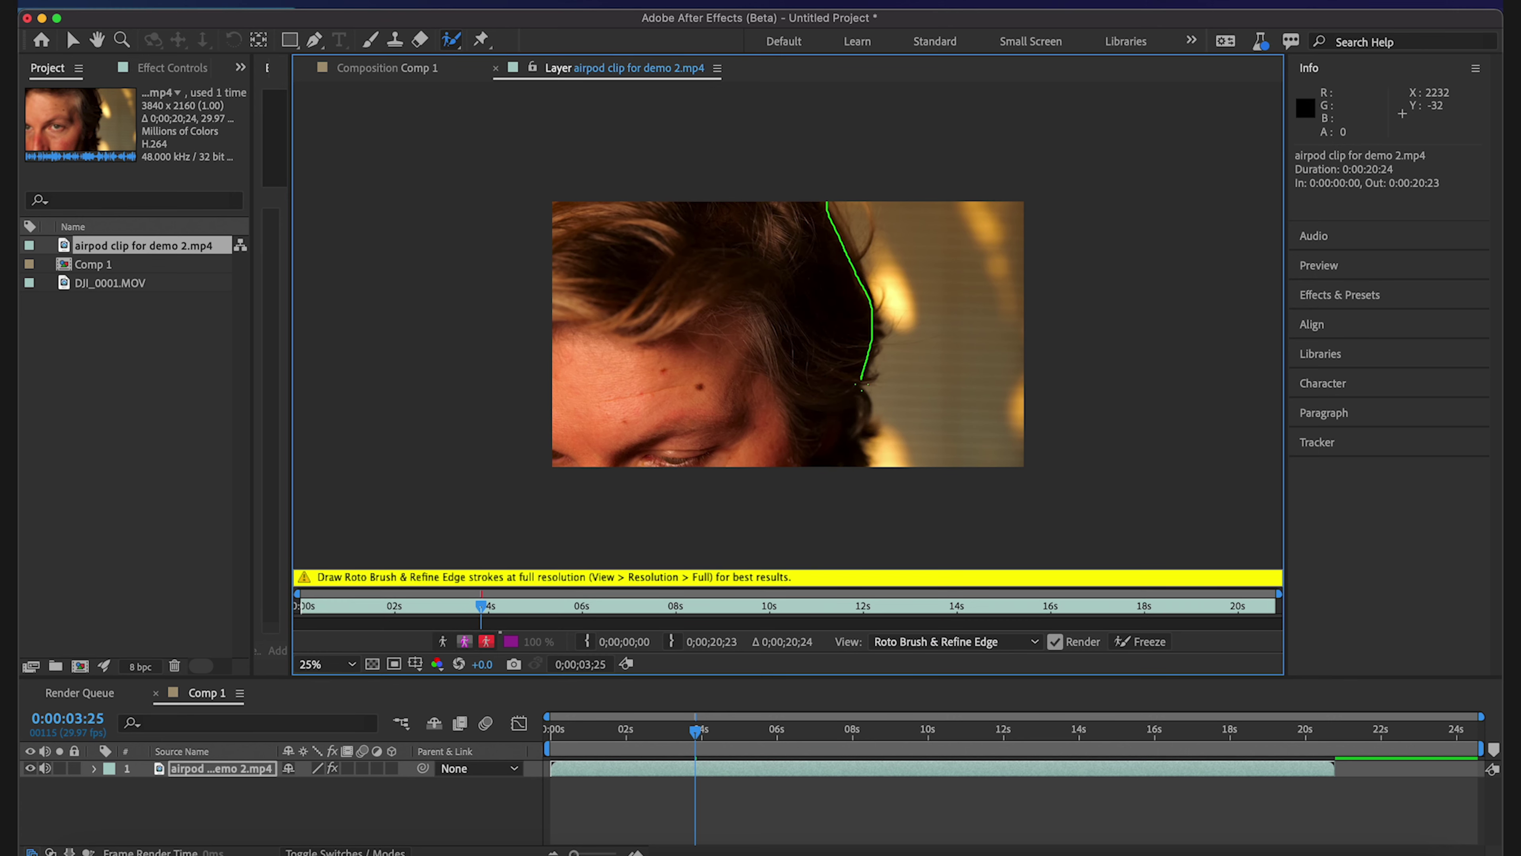
pyautogui.moveTo(868, 467); pyautogui.dragTo(872, 477)
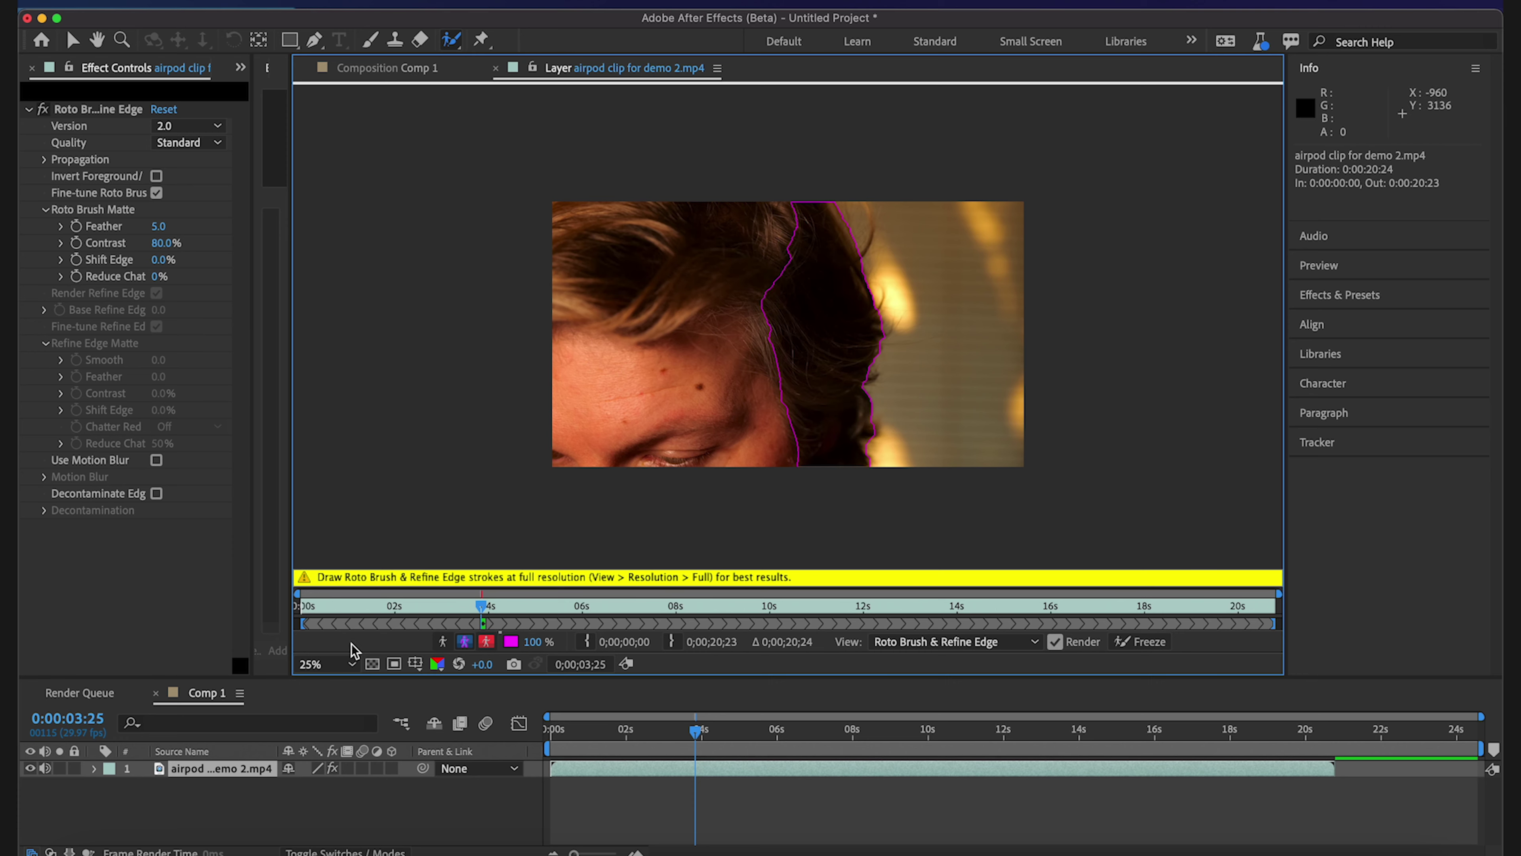
pyautogui.click(384, 68)
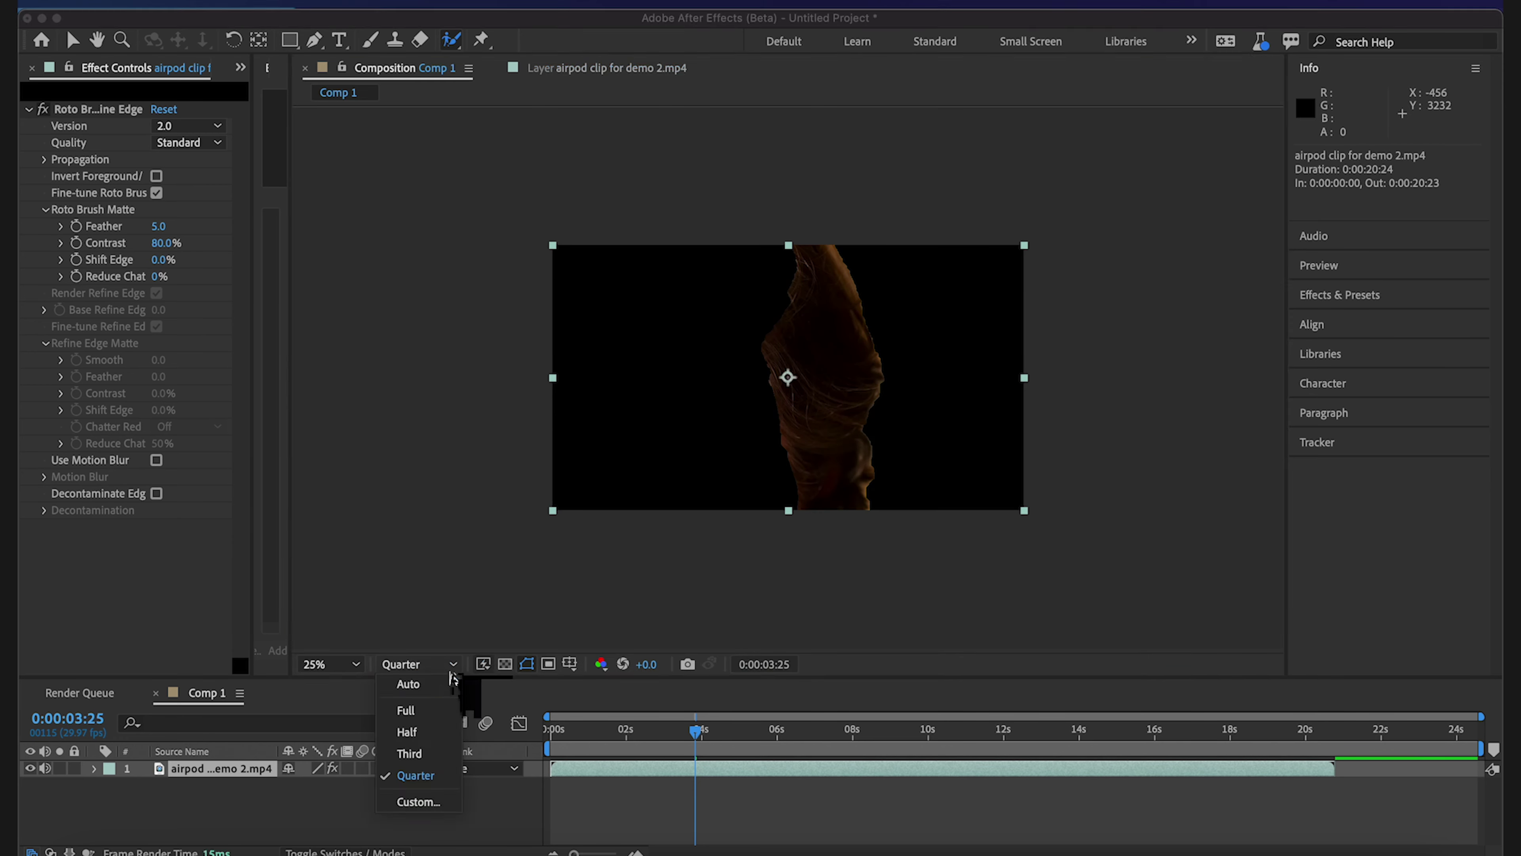
pyautogui.click(230, 149)
pyautogui.click(210, 187)
pyautogui.click(575, 66)
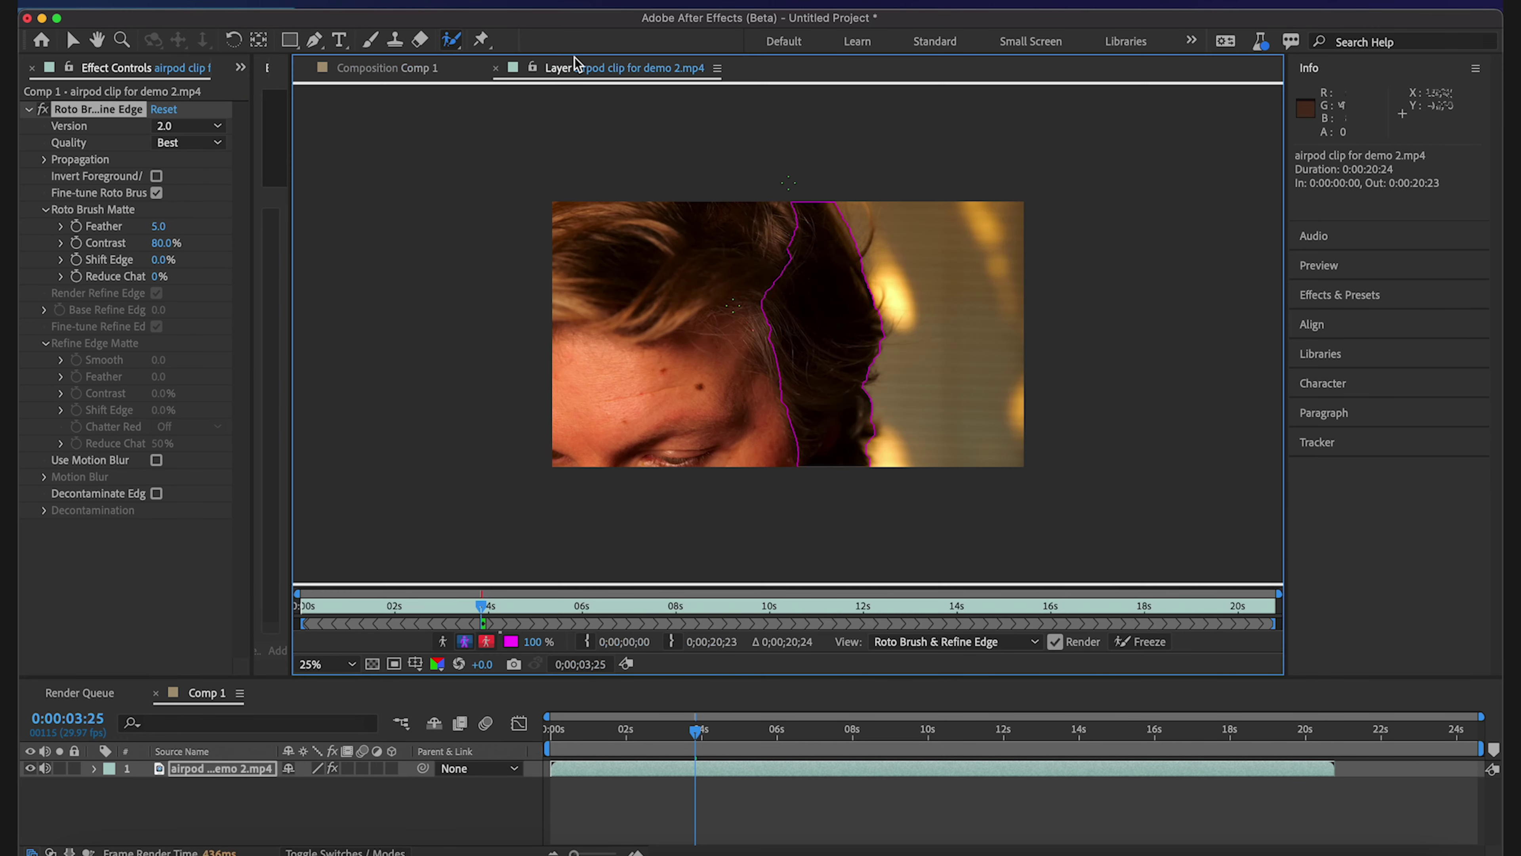
pyautogui.moveTo(595, 251); pyautogui.dragTo(727, 214)
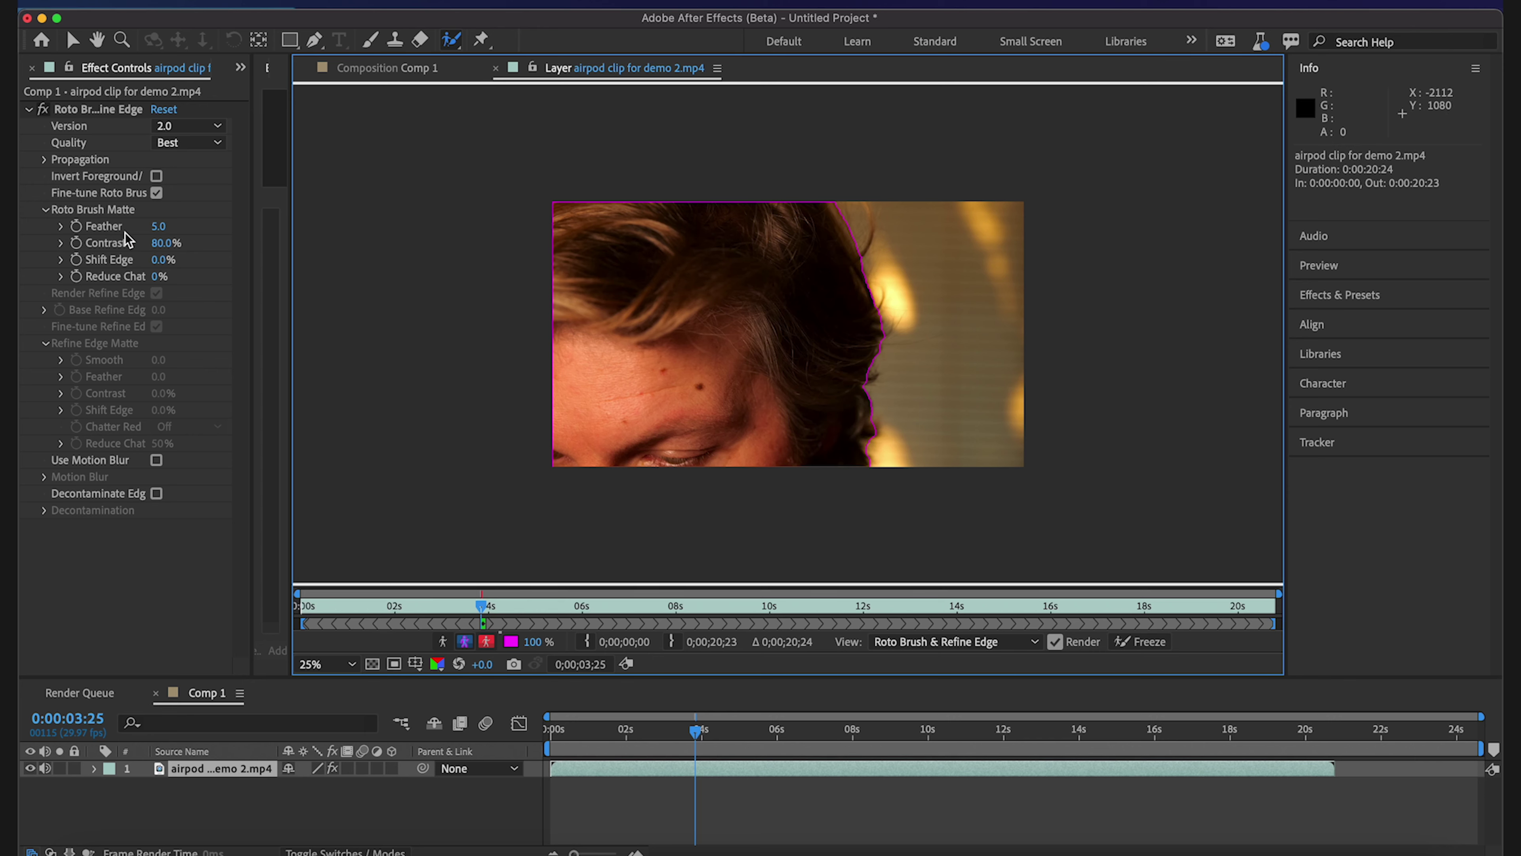
pyautogui.click(159, 227)
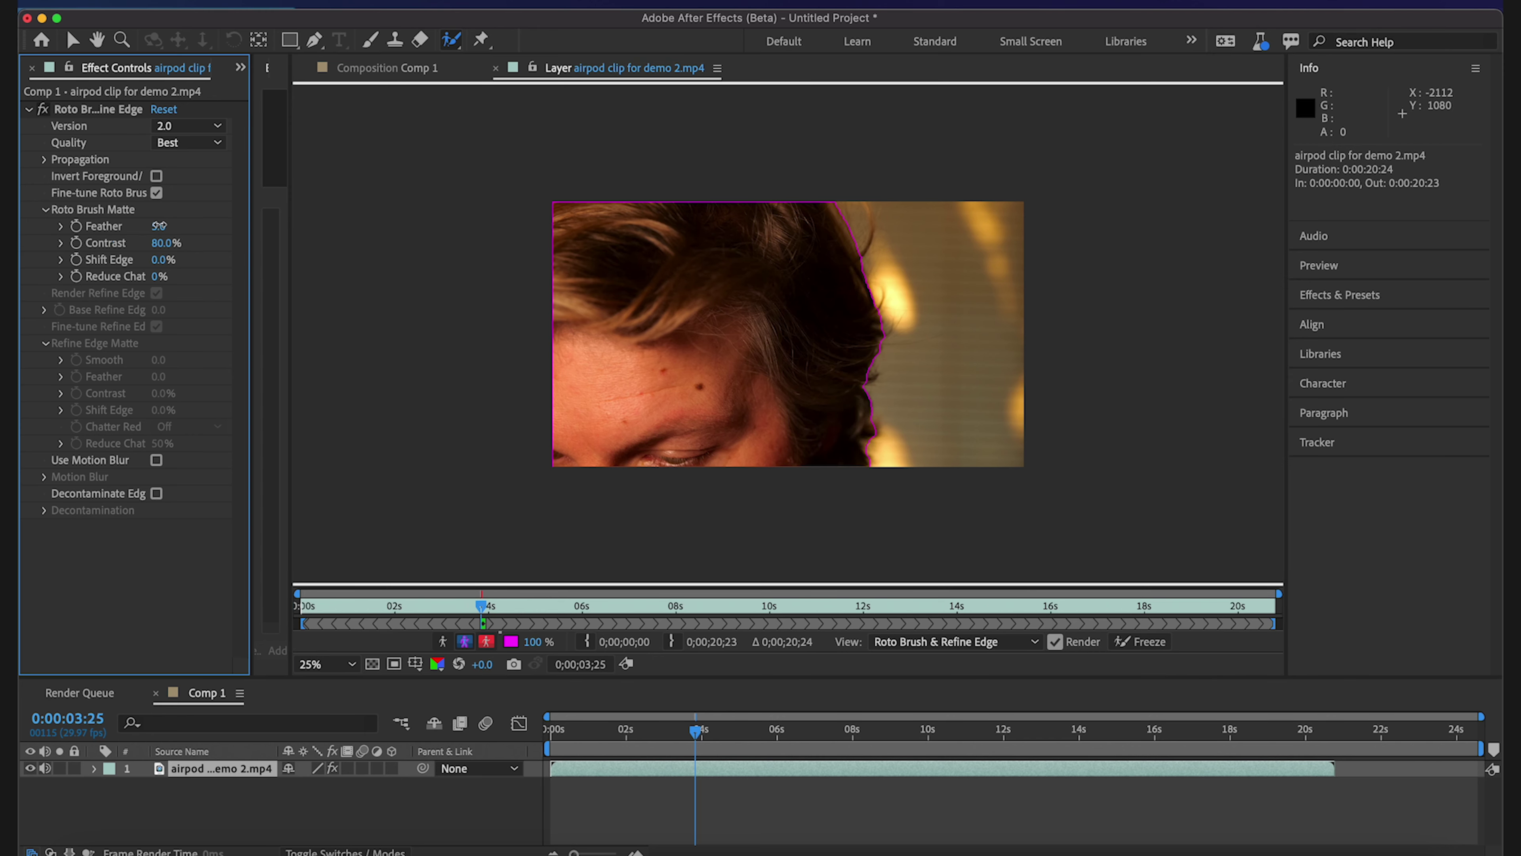
# - Set the Roto Brush matte Feather to 8.7 and play back to check the cut-out
pyautogui.moveTo(184, 223); pyautogui.dragTo(192, 223)
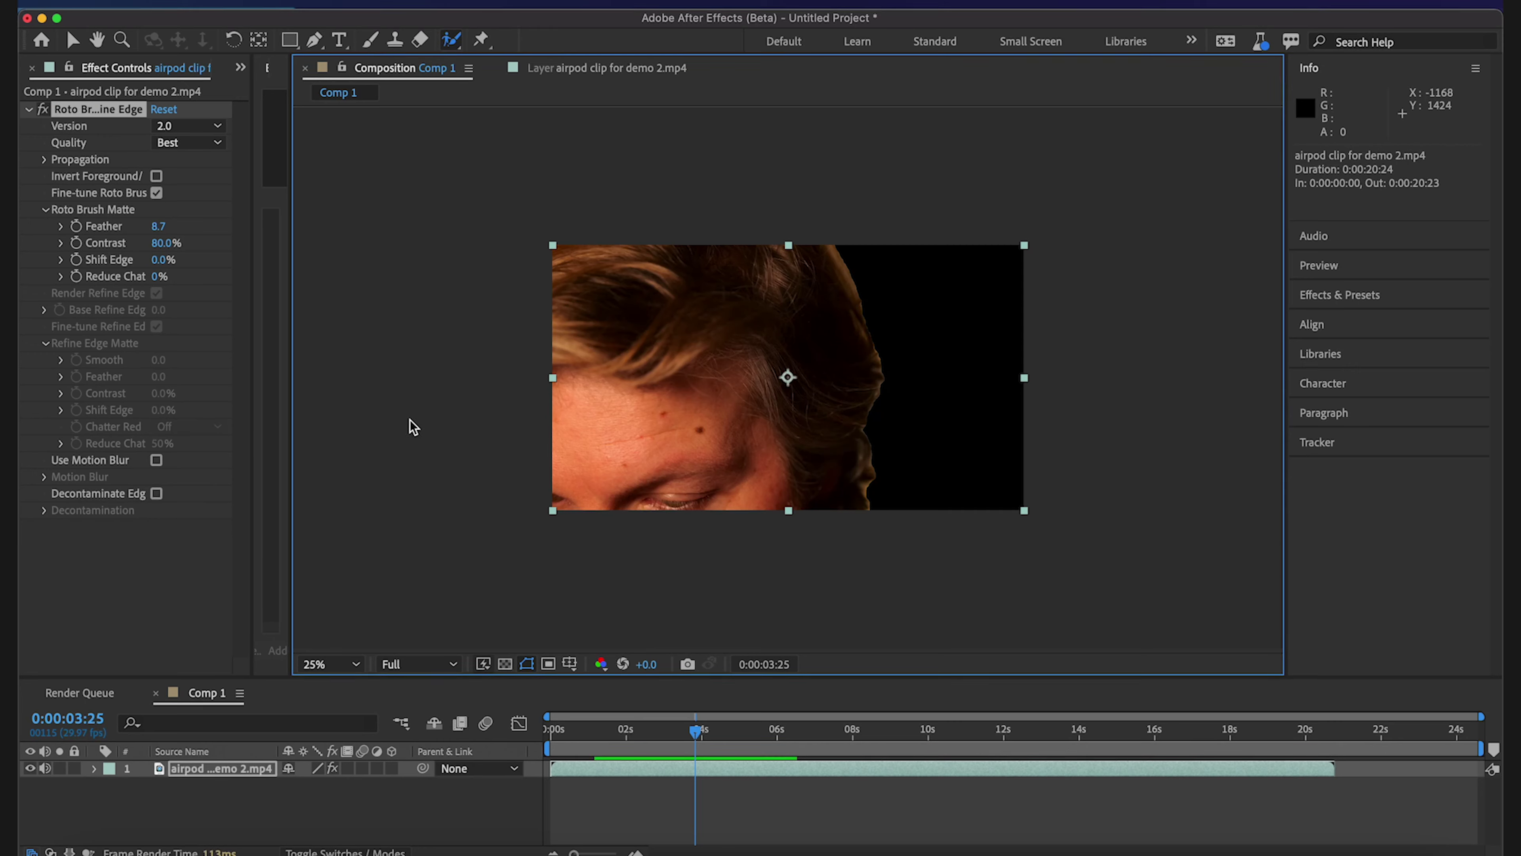
pyautogui.press('space')
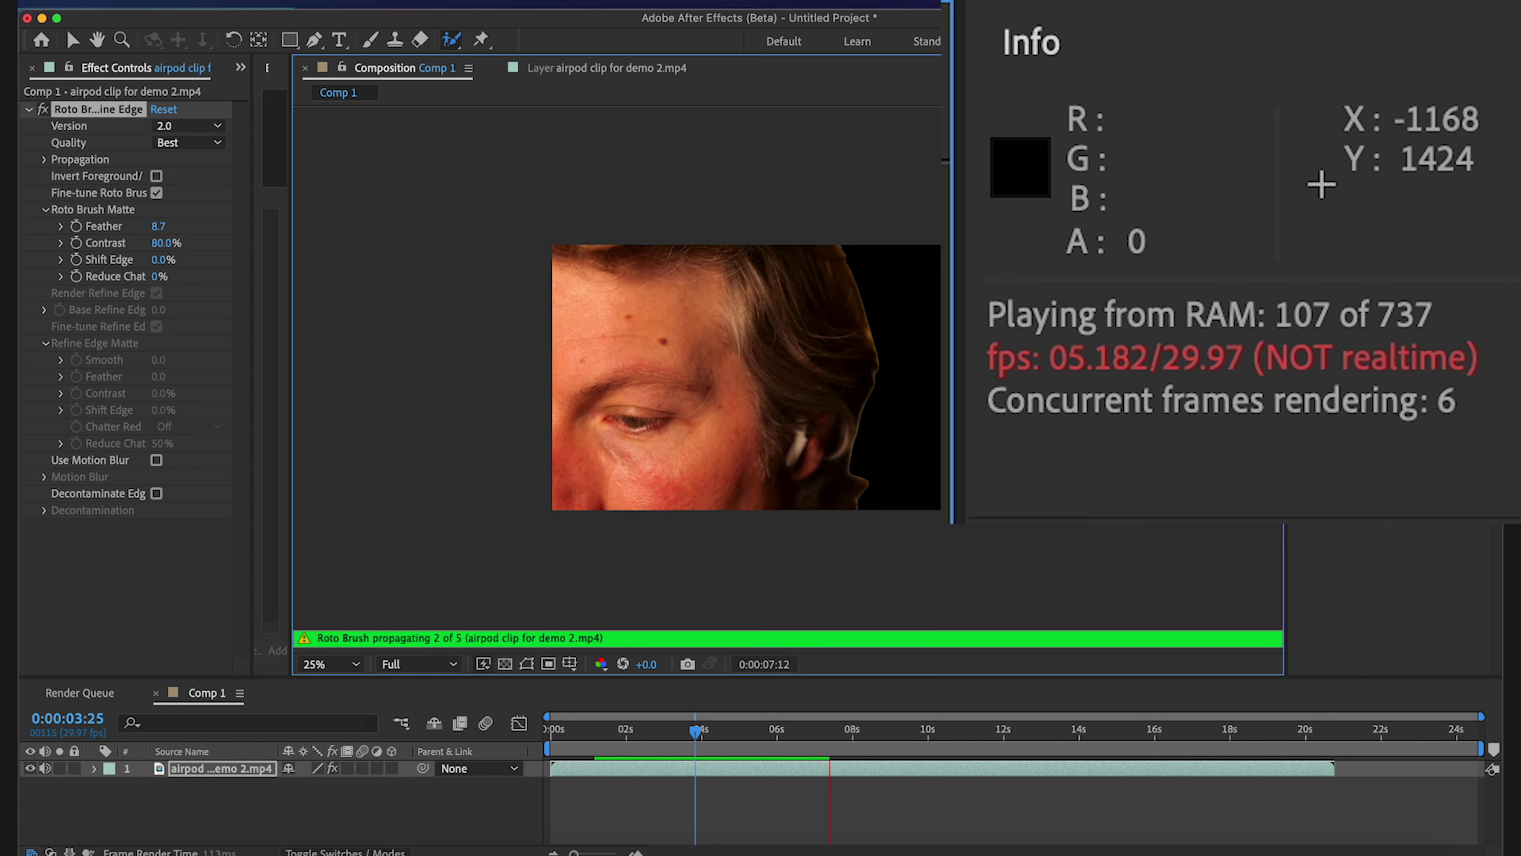
# - Drop preview resolution to Quarter, hide layer controls, and preview the propagated face matte
pyautogui.press('space')
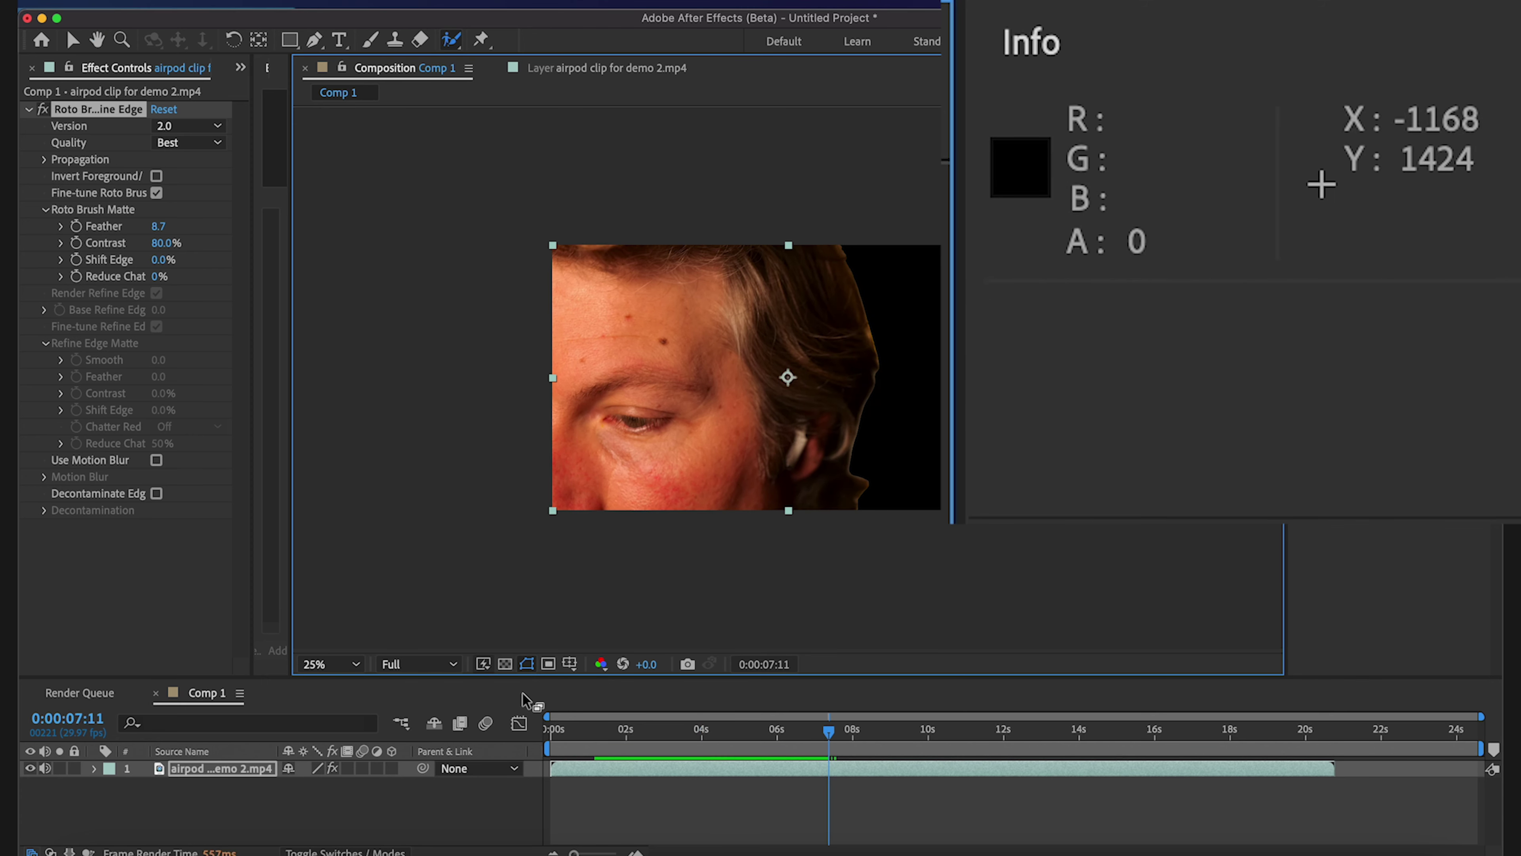
pyautogui.click(432, 664)
pyautogui.click(432, 777)
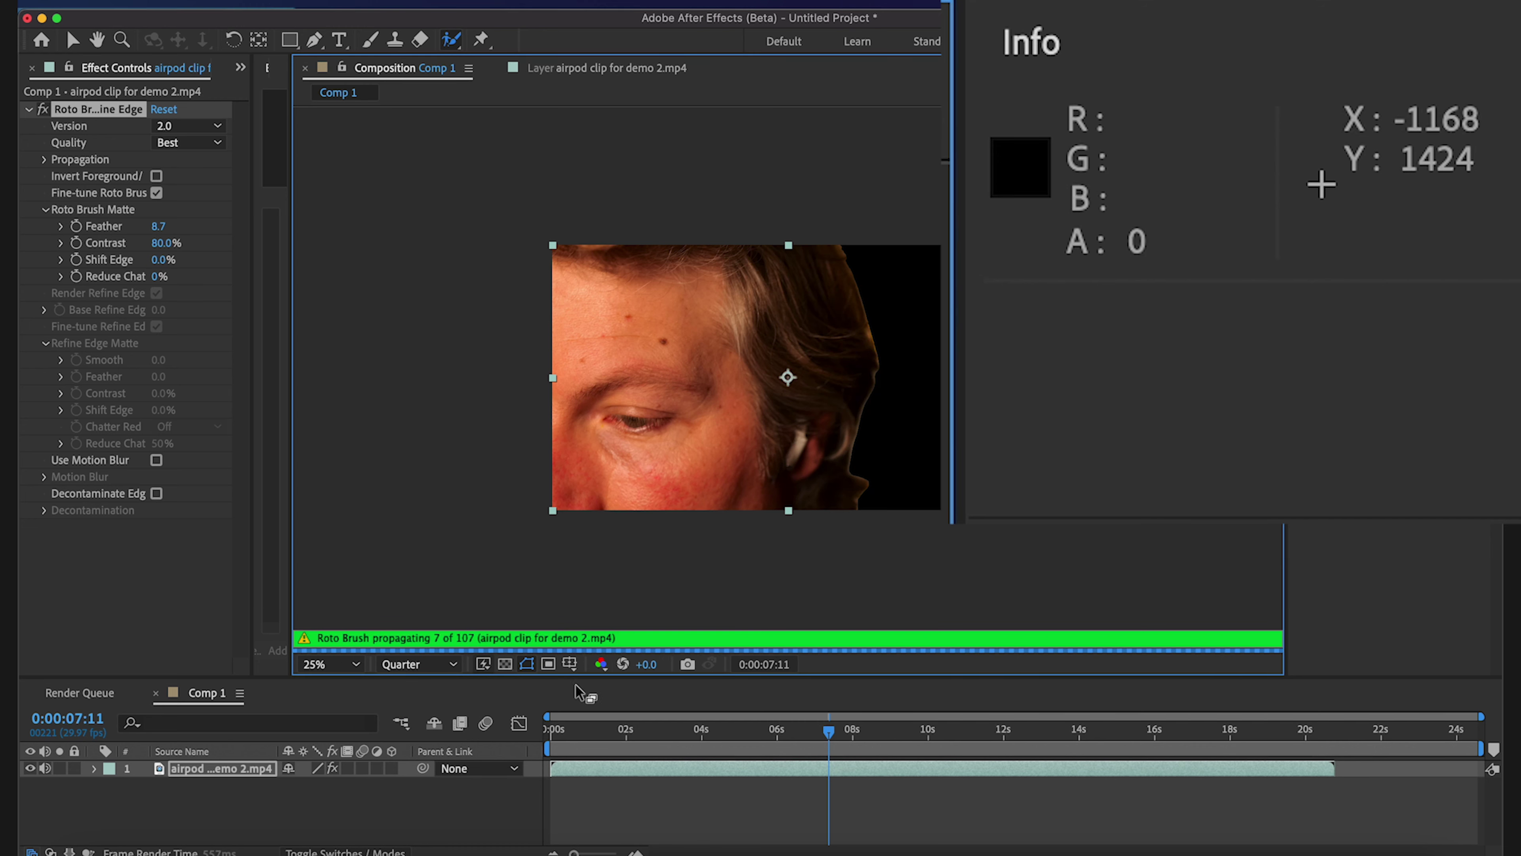
pyautogui.press('super+shift+h')
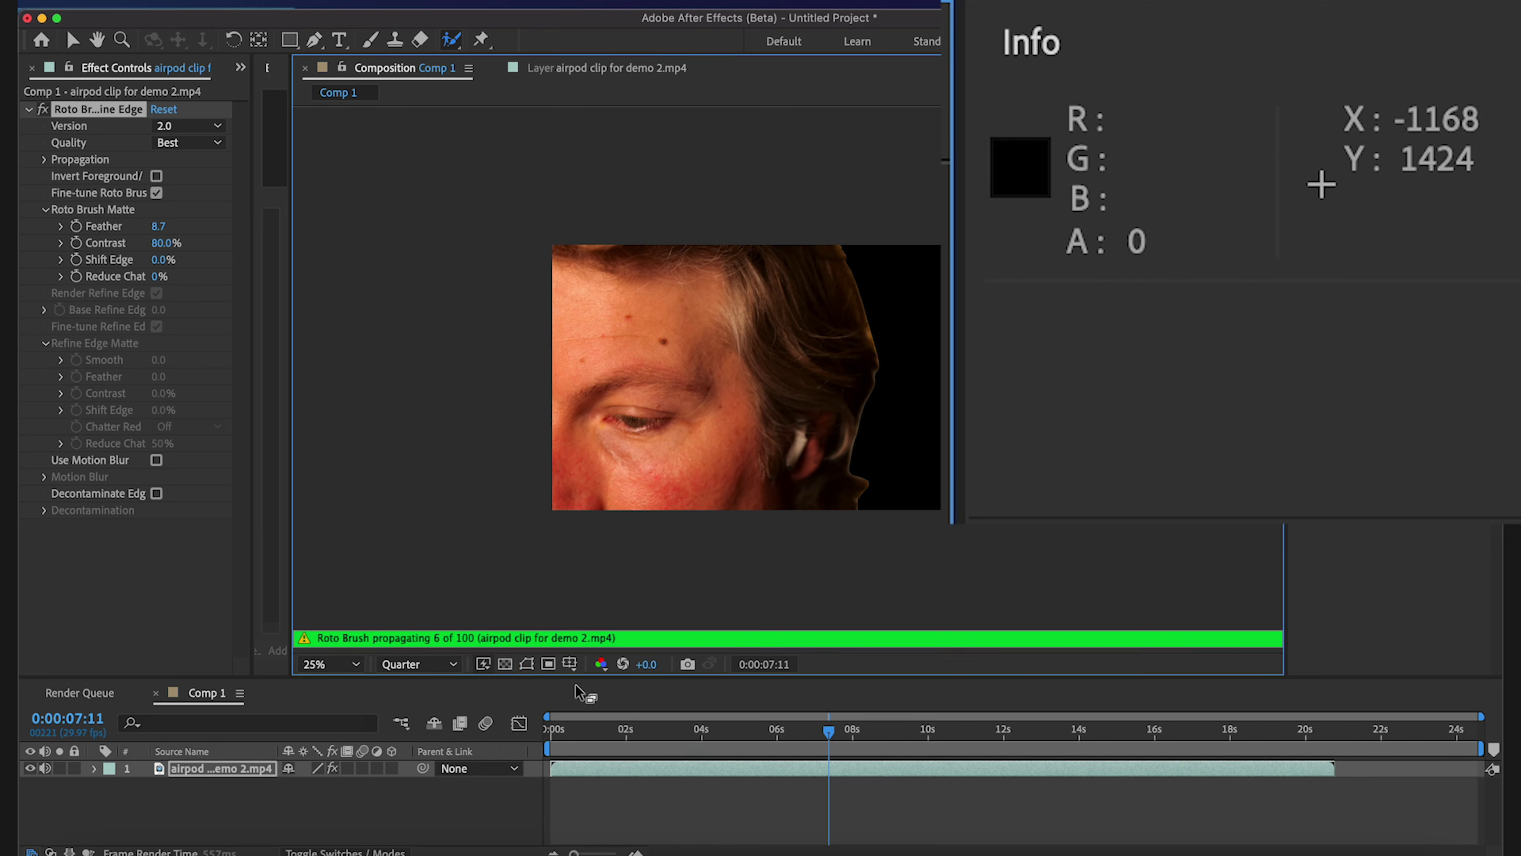
pyautogui.click(603, 689)
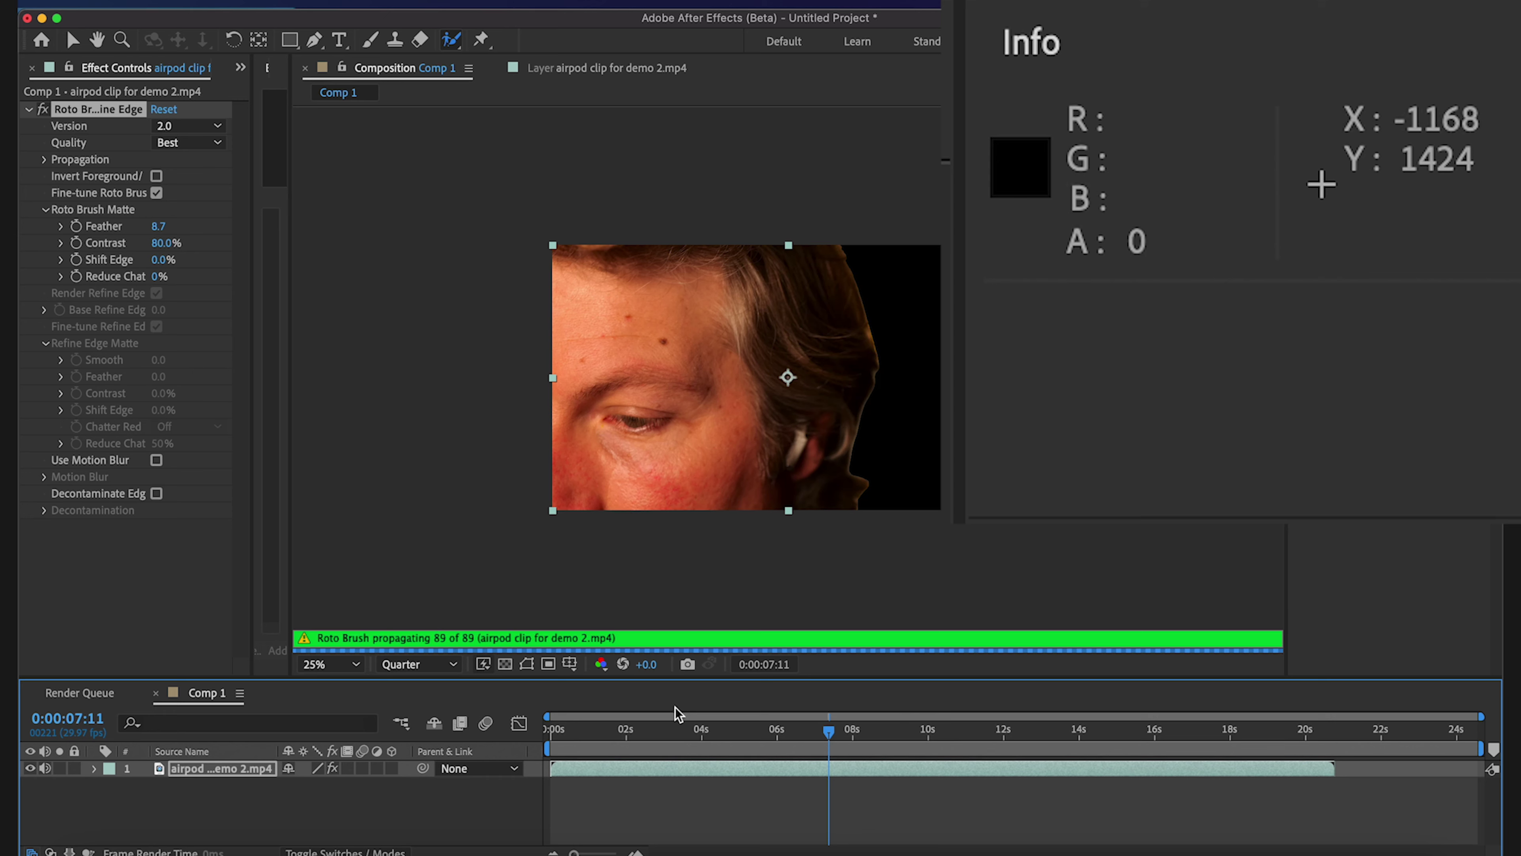
pyautogui.press('space')
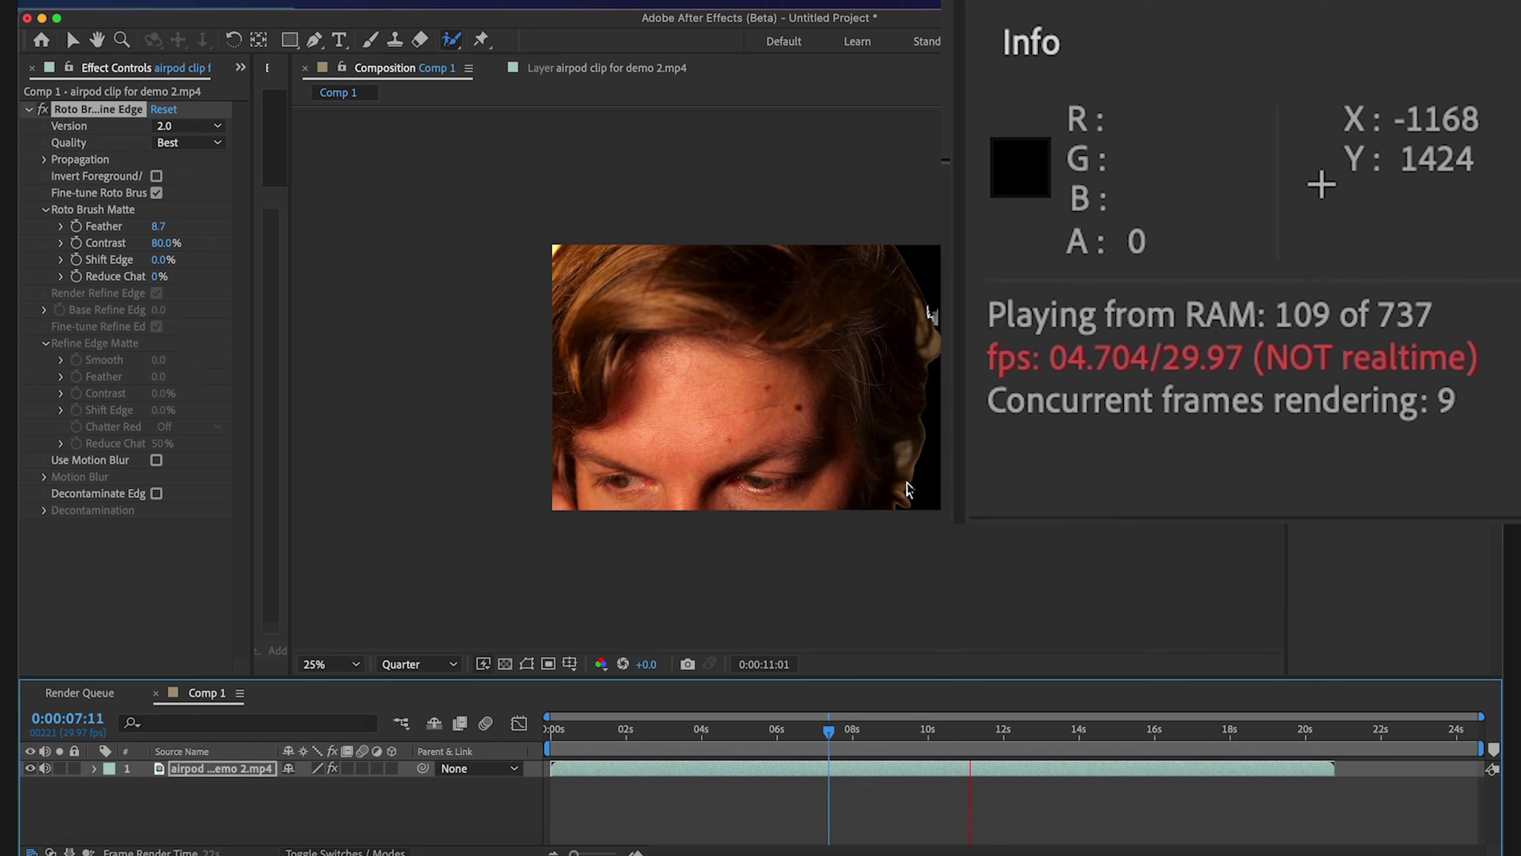
pyautogui.press('space')
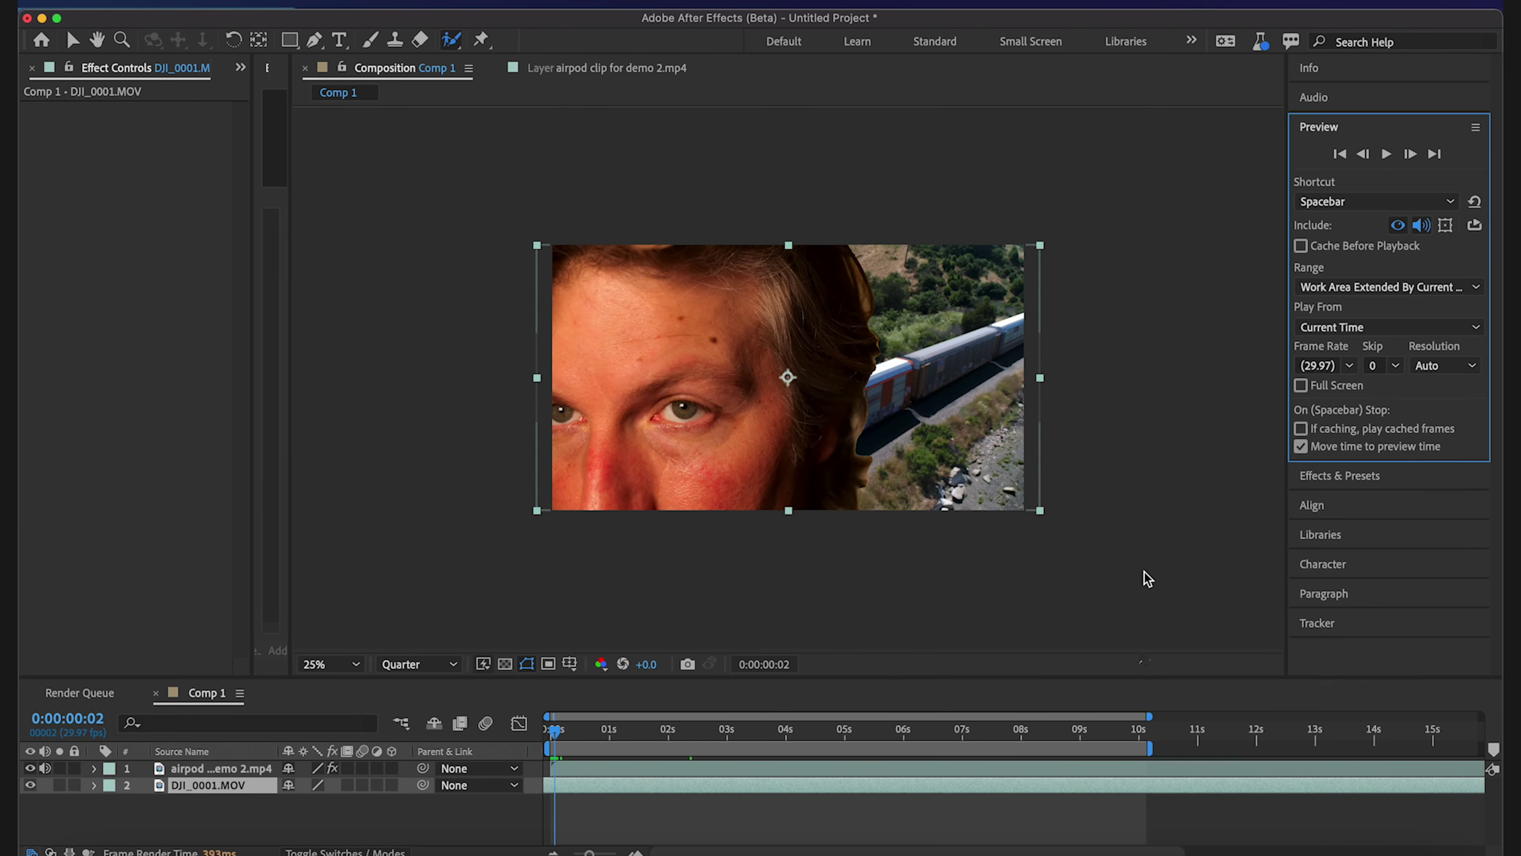
# - Preview the cut-out face playing over the DJI_0001.MOV drone footage
pyautogui.press('space')
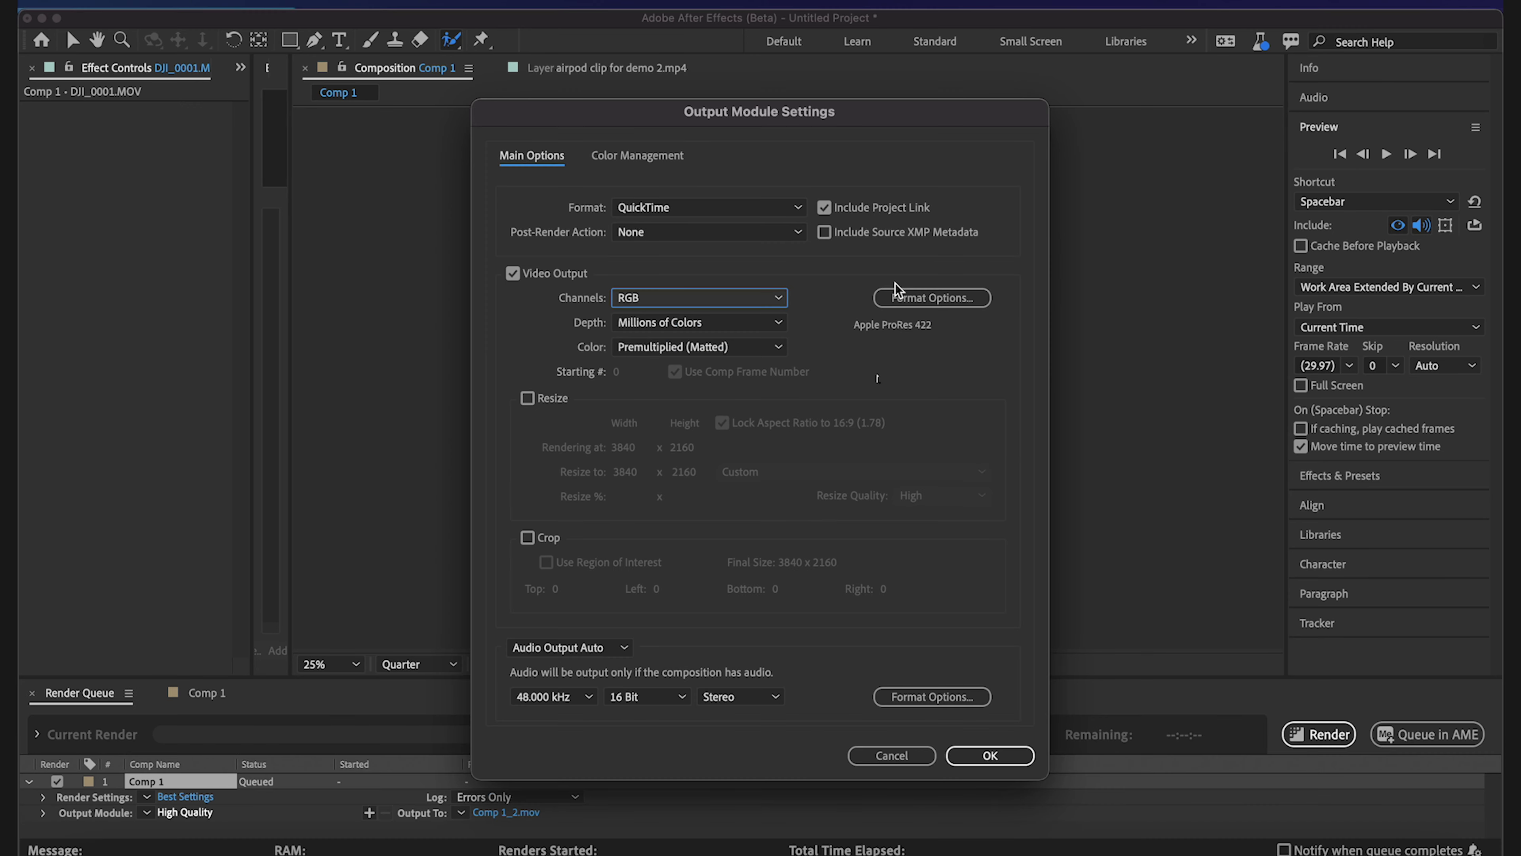
# - Render Comp 1 as Apple ProRes 422 QuickTime to Comp 1_2.mov and show progress statistics
pyautogui.click(917, 302)
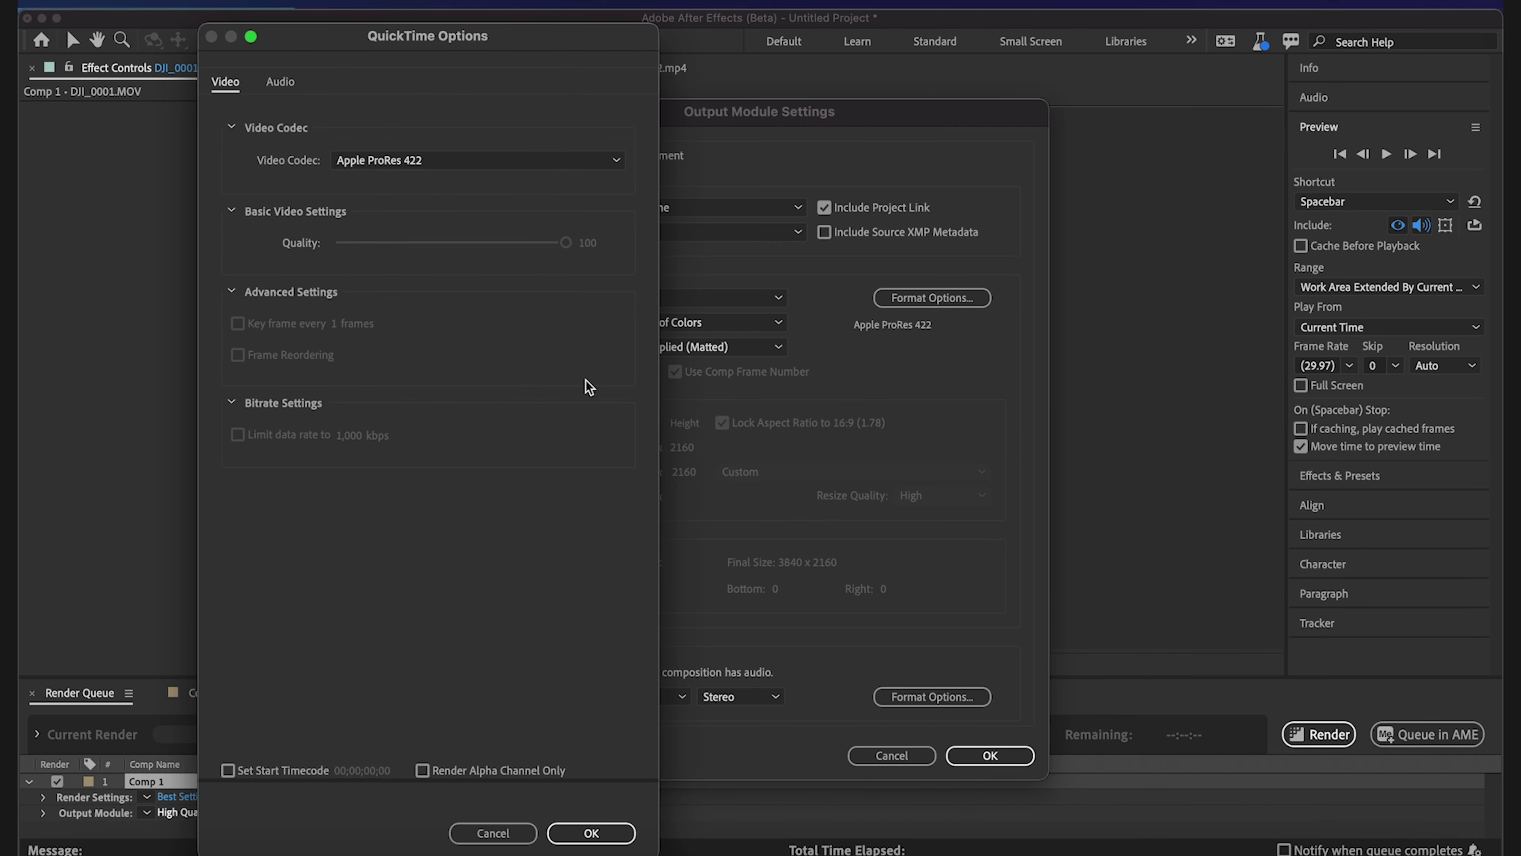
pyautogui.click(593, 833)
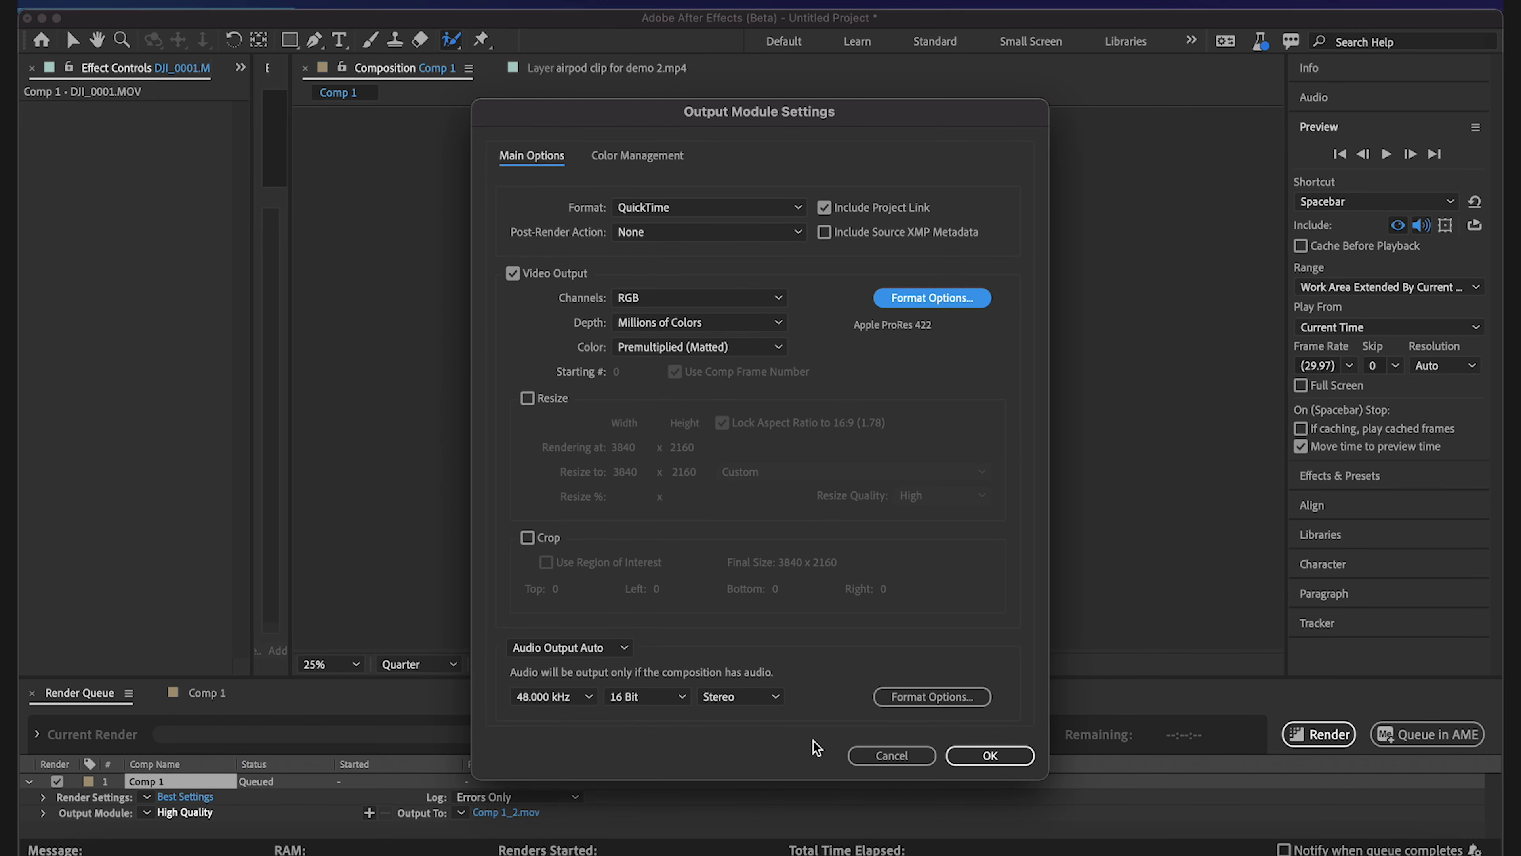
pyautogui.click(991, 754)
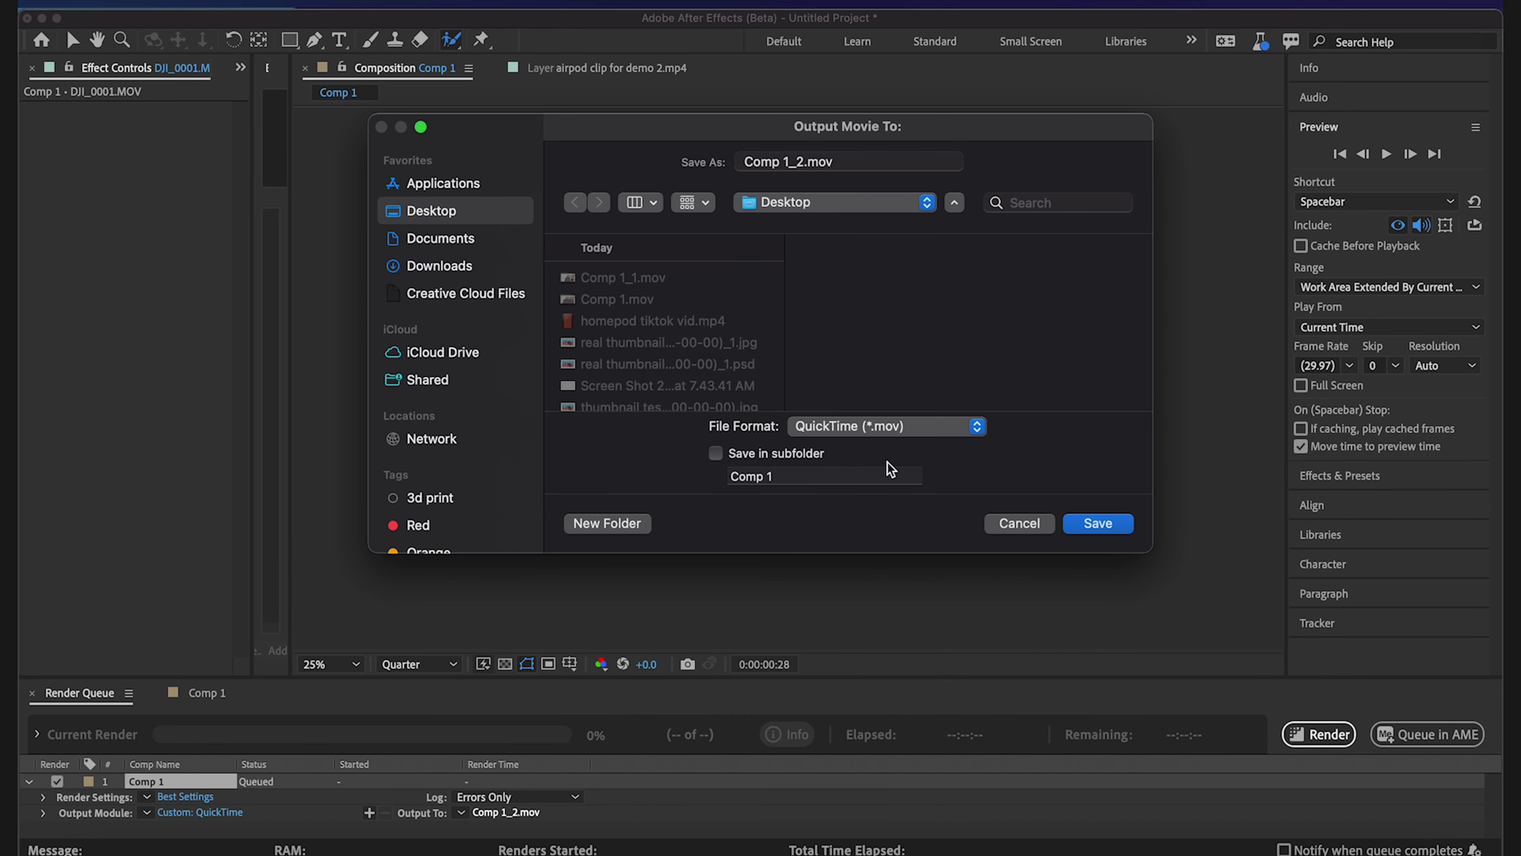
pyautogui.click(1085, 531)
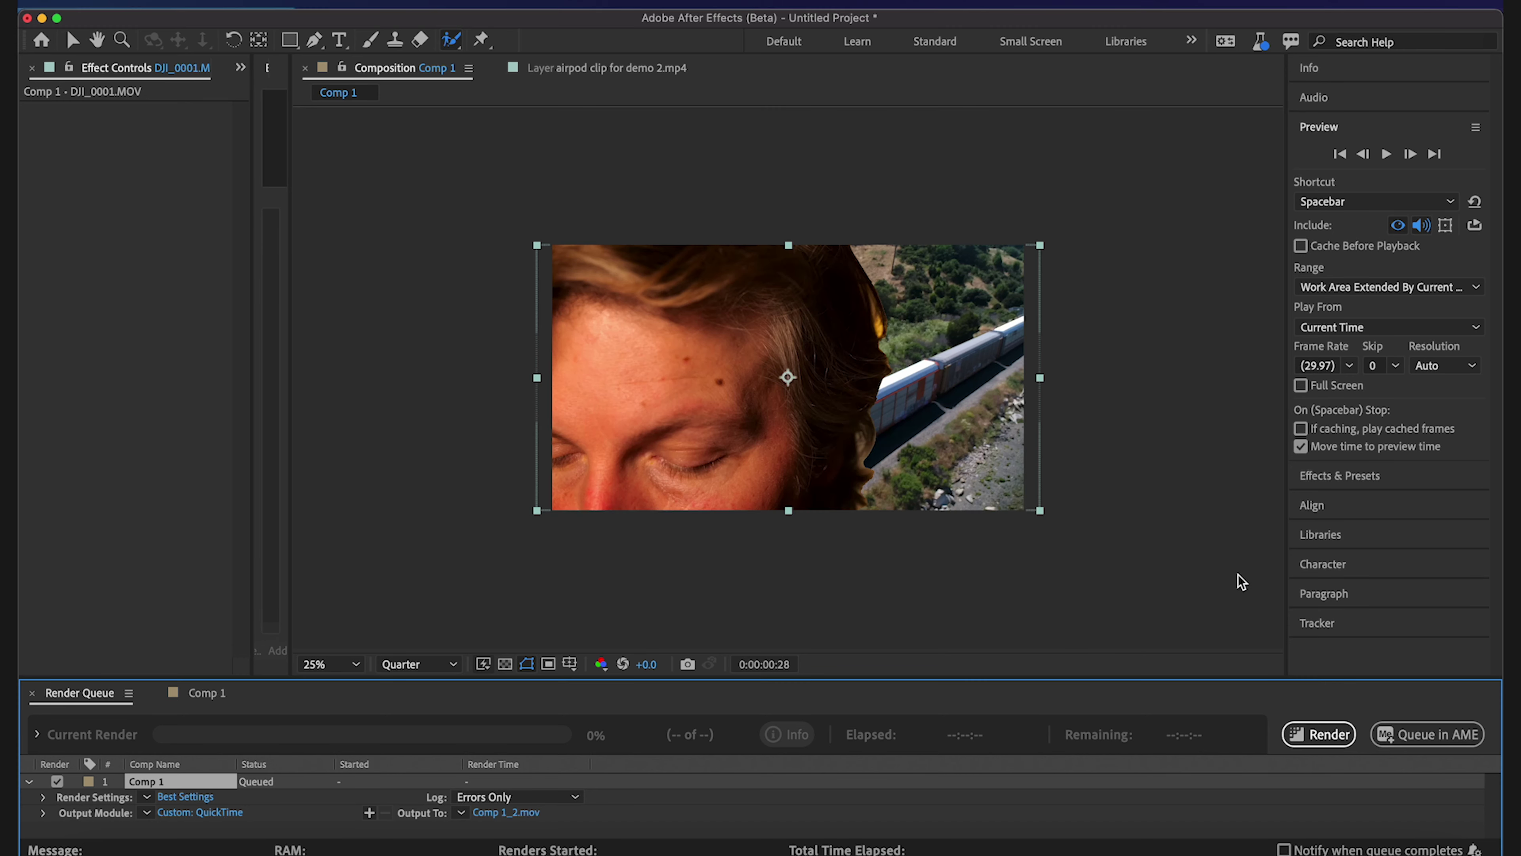
pyautogui.click(1317, 735)
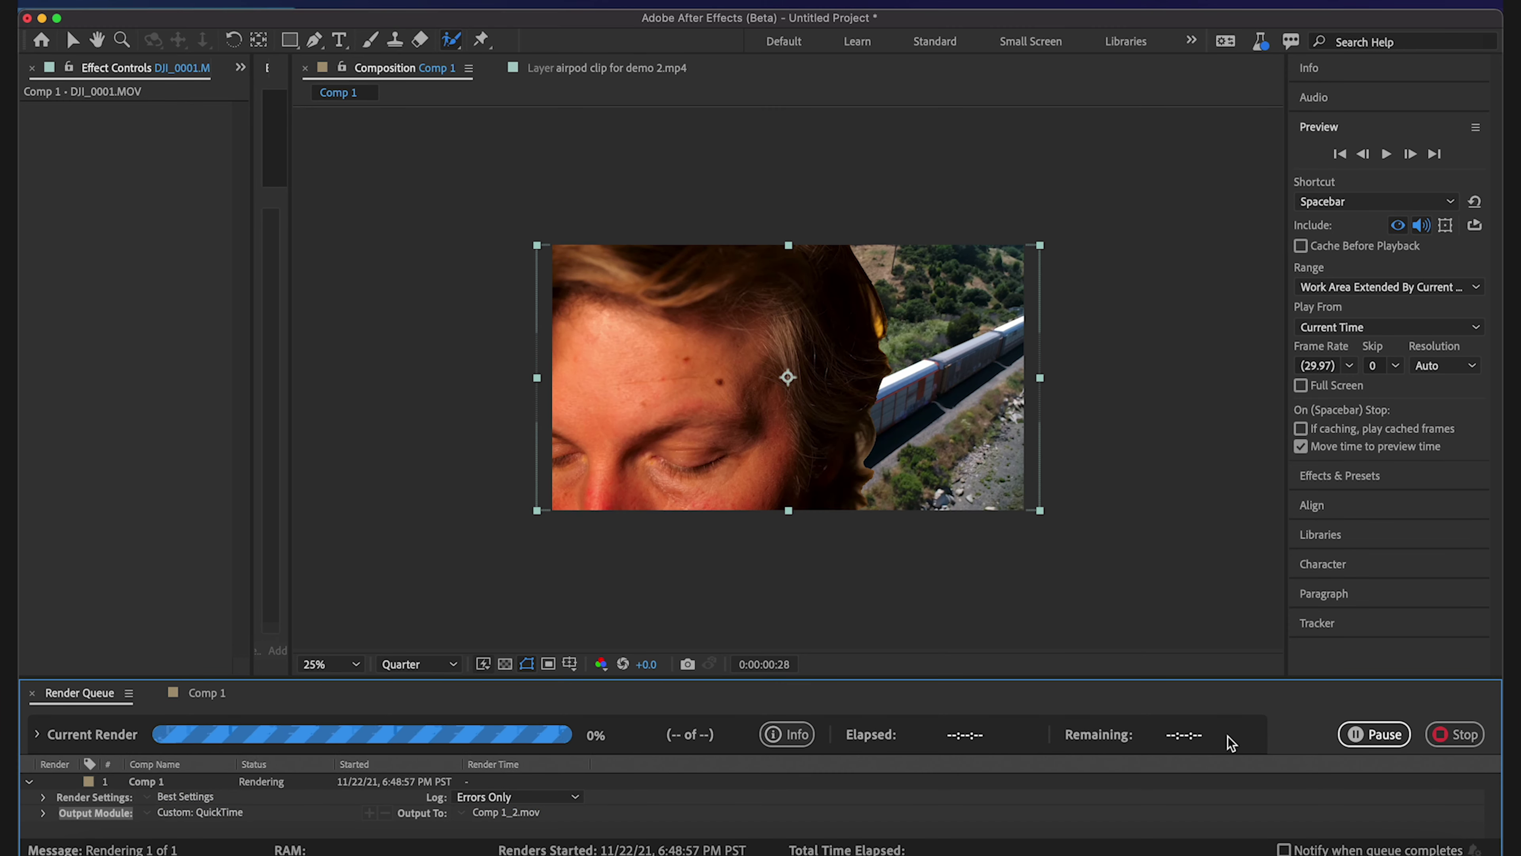
pyautogui.click(790, 734)
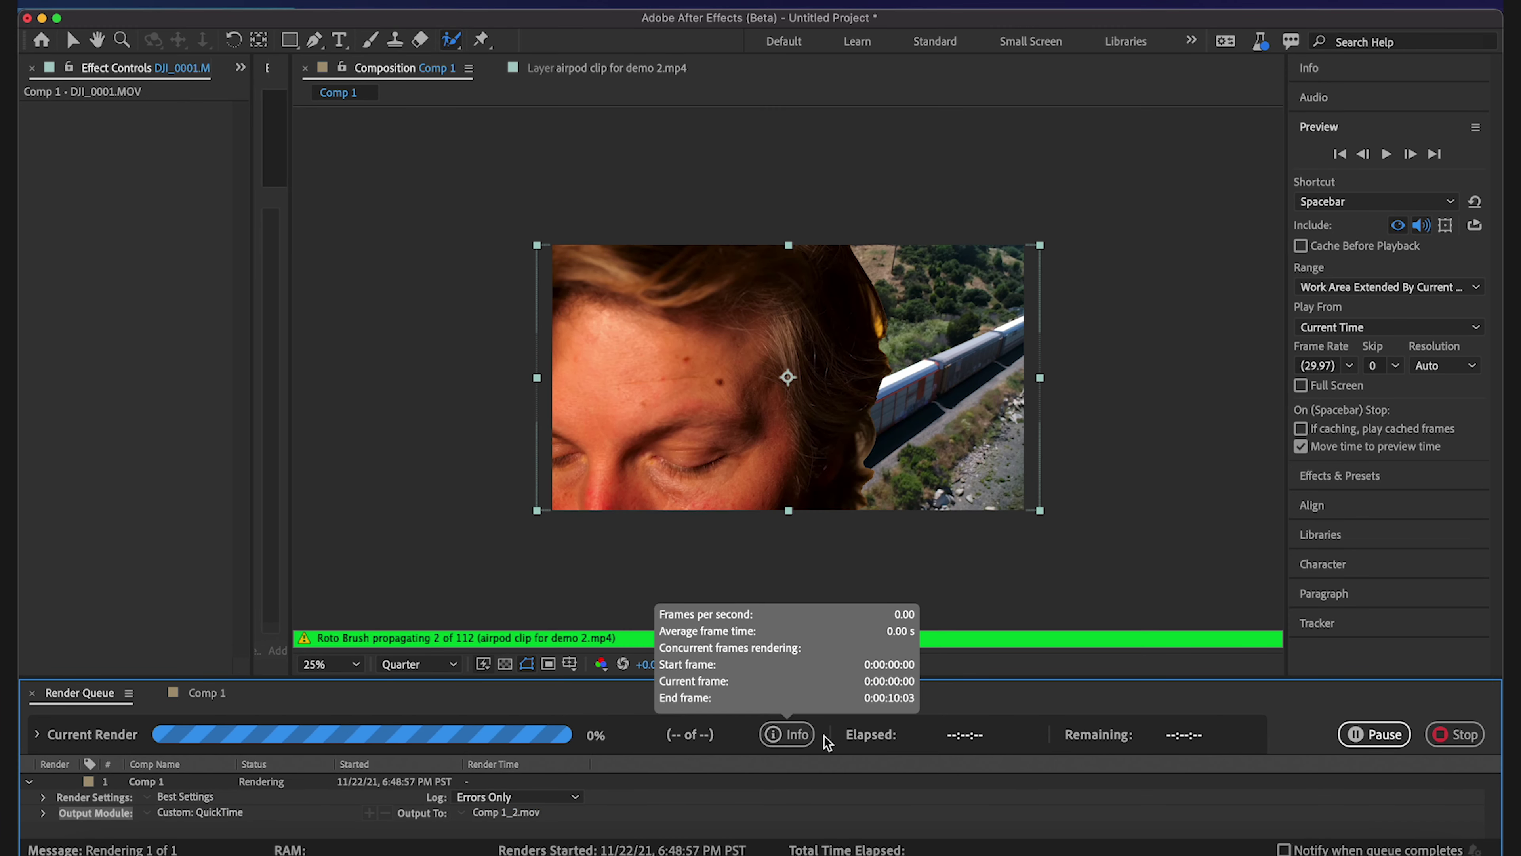